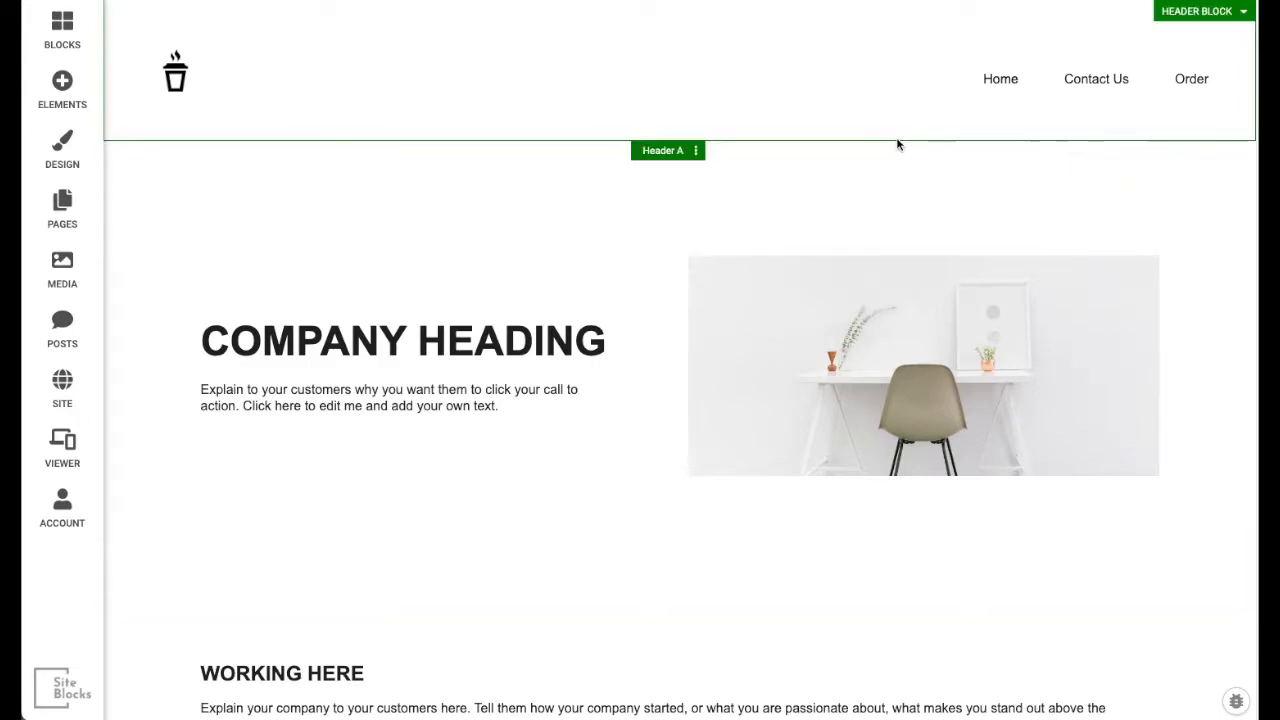
- Replace the existing header block with an empty three-column row that has a wide middle column and narrow side columns
left_click(1190, 11)
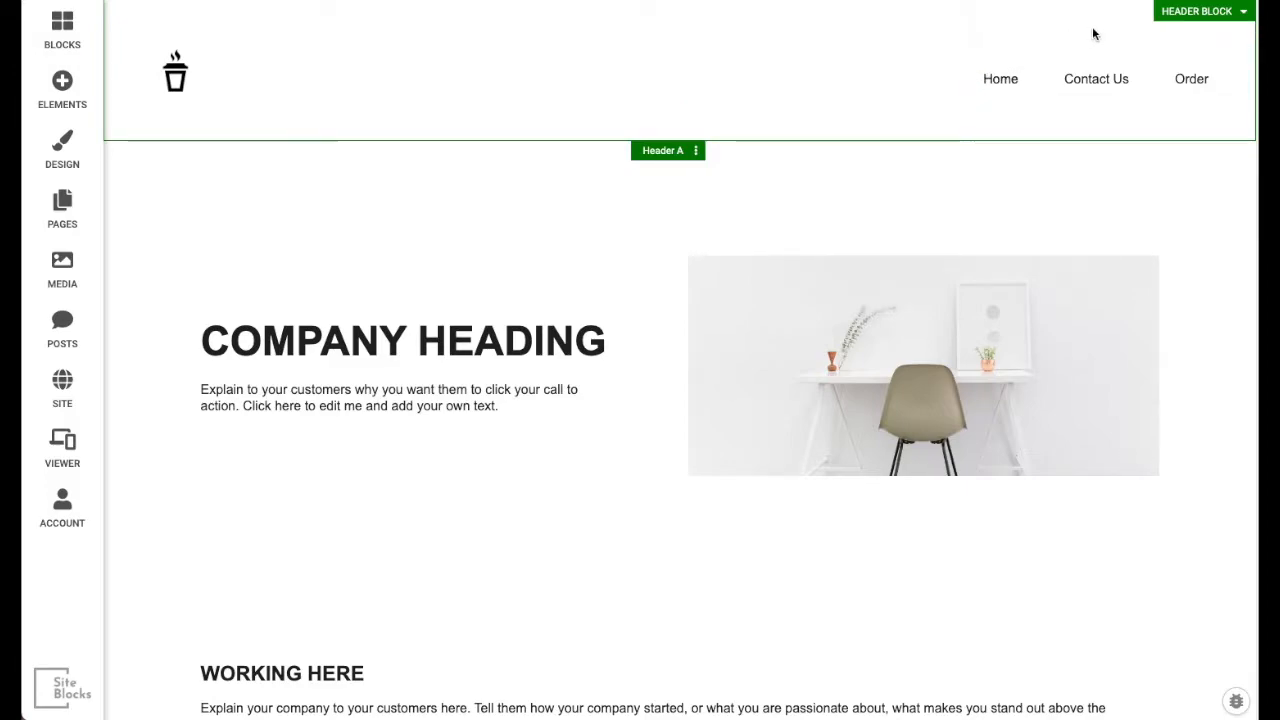
left_click(1188, 12)
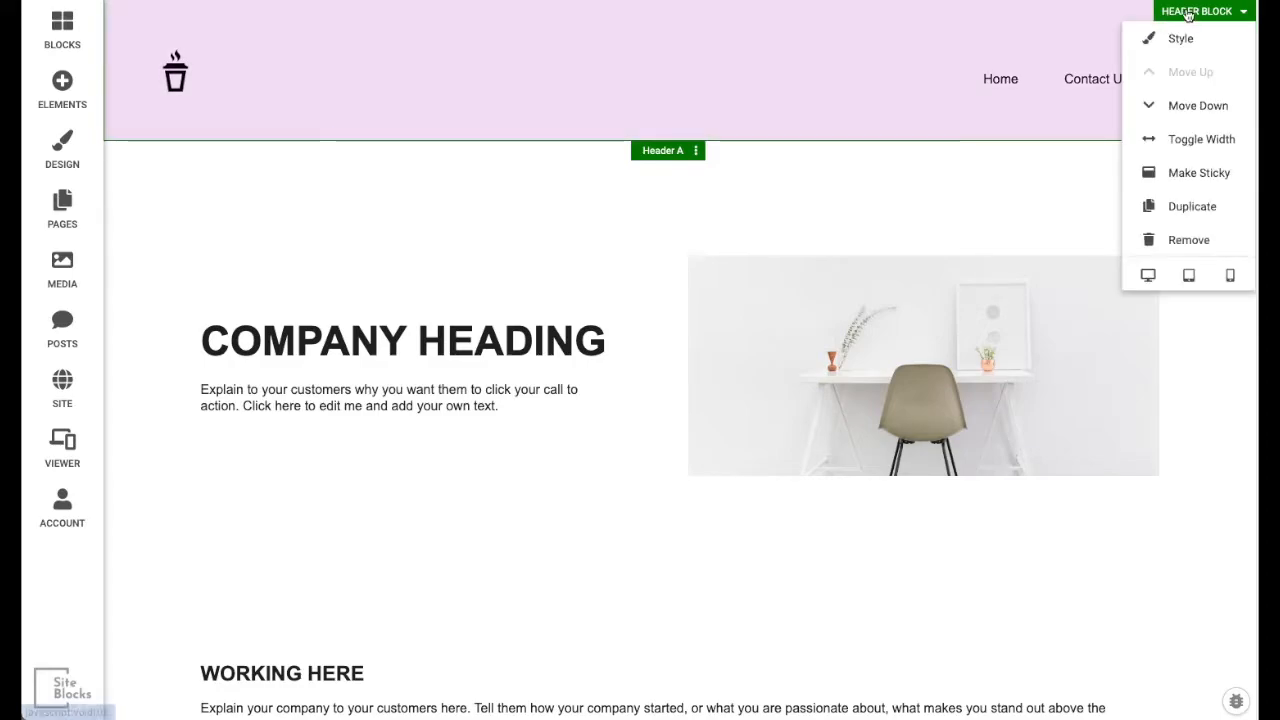
left_click(1185, 241)
left_click(790, 427)
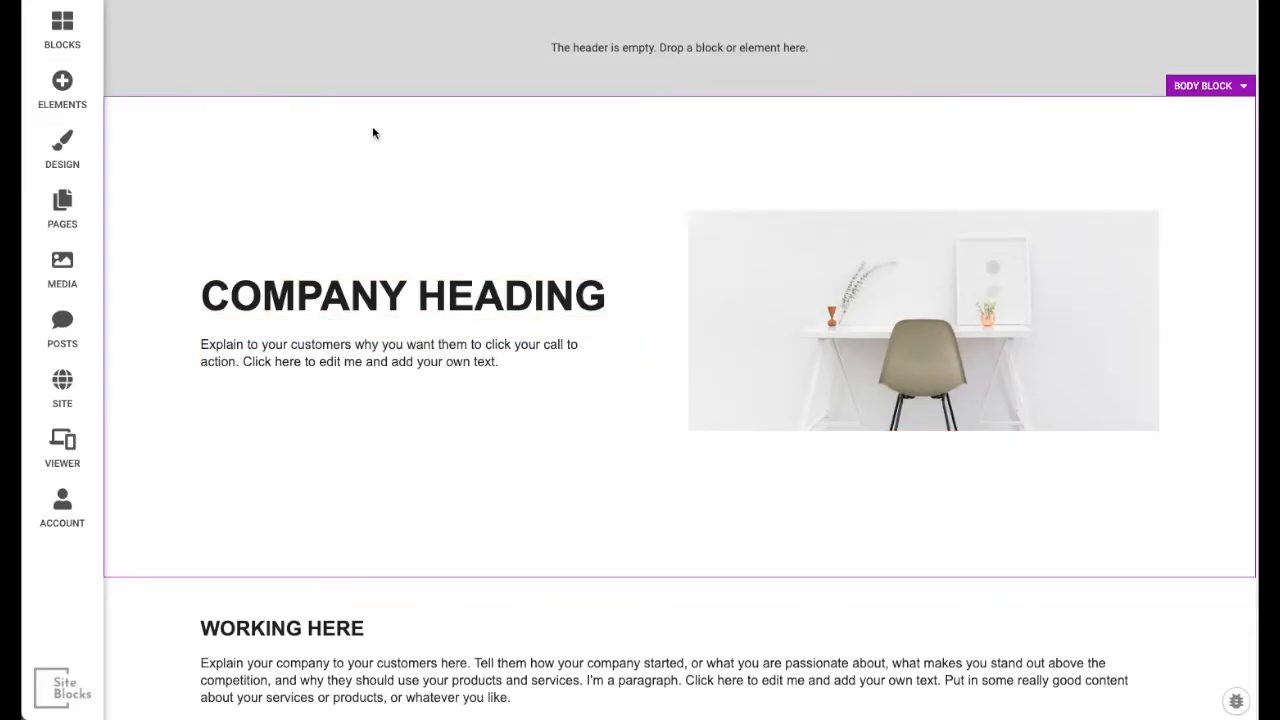
left_click(70, 30)
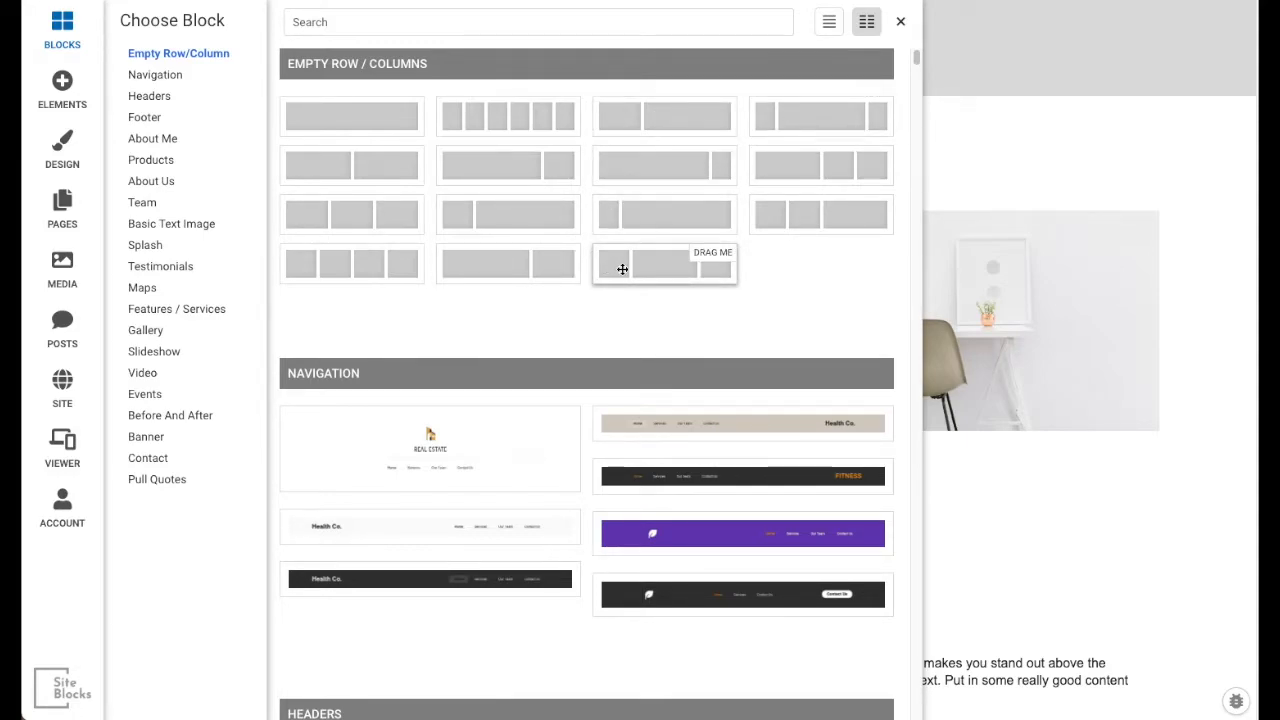
left_click_drag(614, 273, 703, 57)
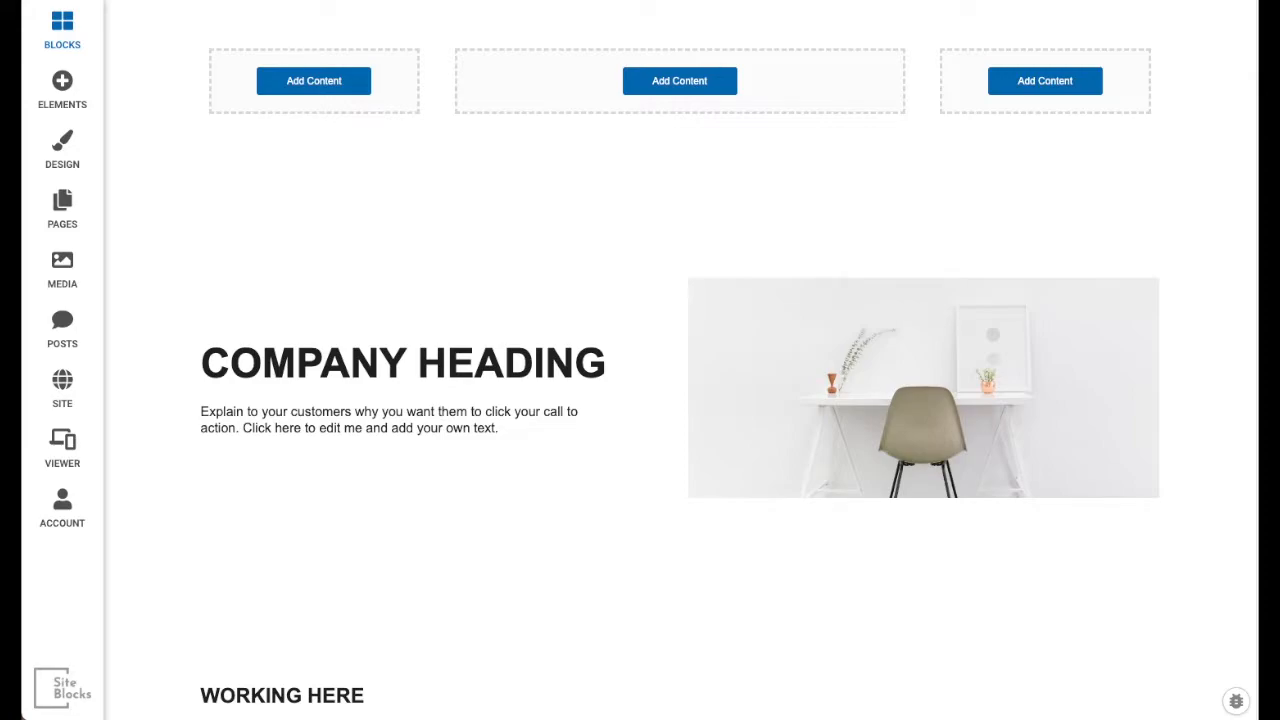
- Check the uploaded media files and add an Image element to the header's first column
left_click(62, 270)
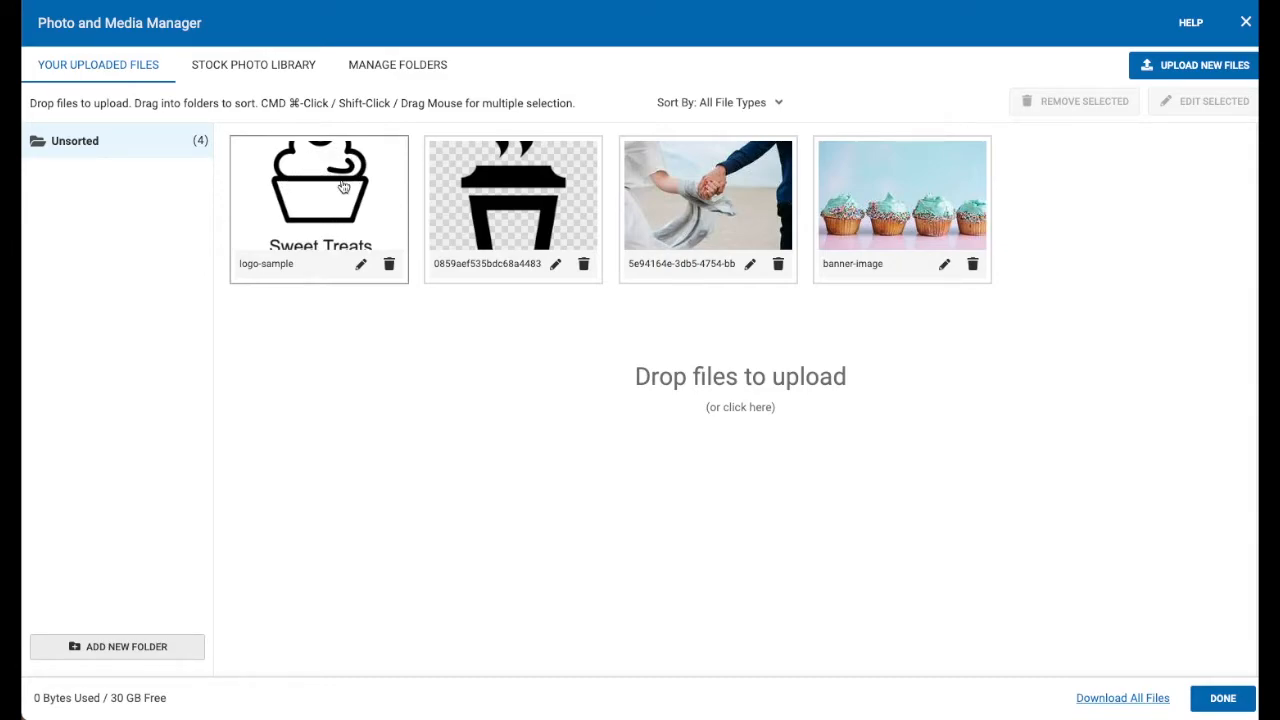
left_click(1246, 24)
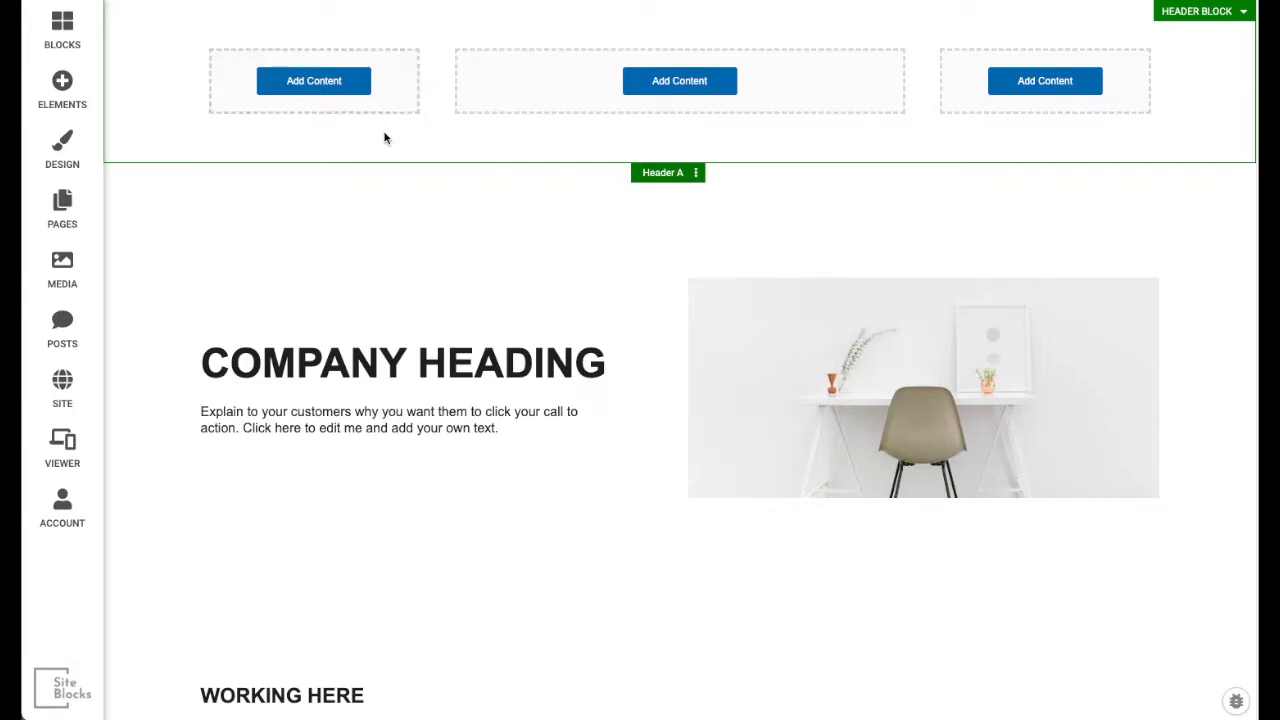
left_click(80, 95)
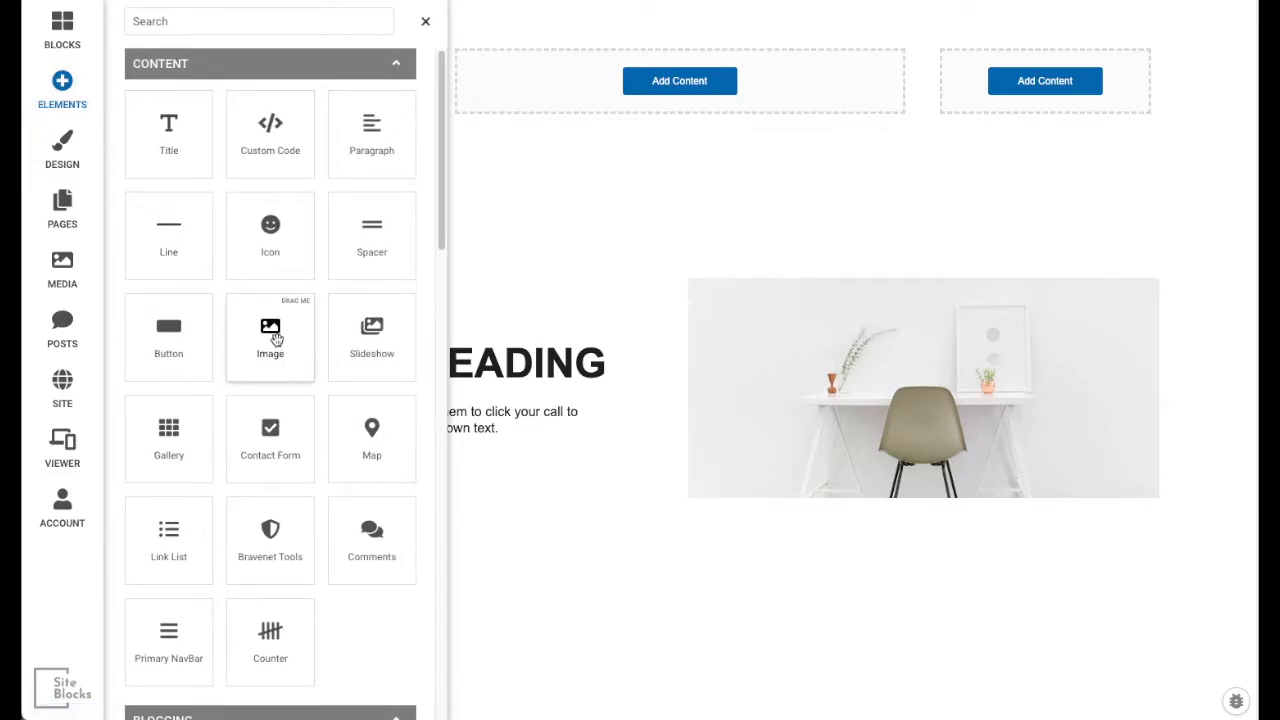
left_click_drag(272, 343, 327, 108)
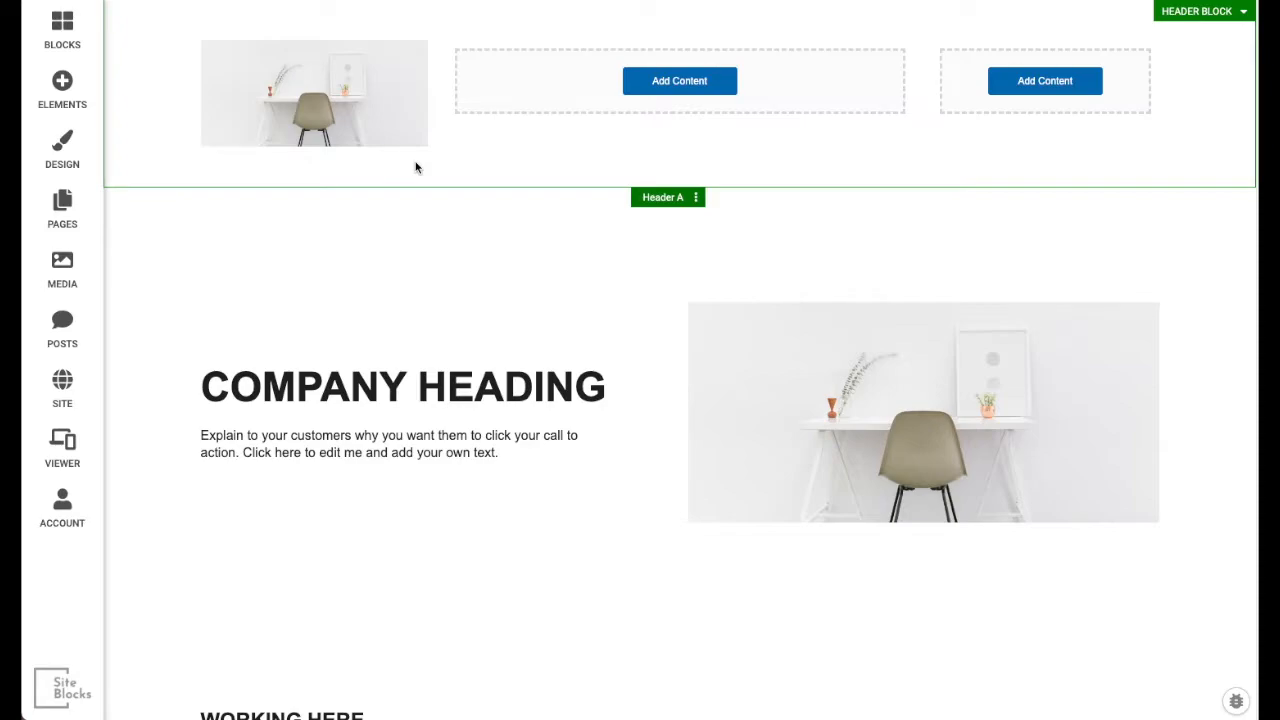
- Replace the header's placeholder image with the uploaded logo-sample file, resized to 156 × 155
left_click(391, 107)
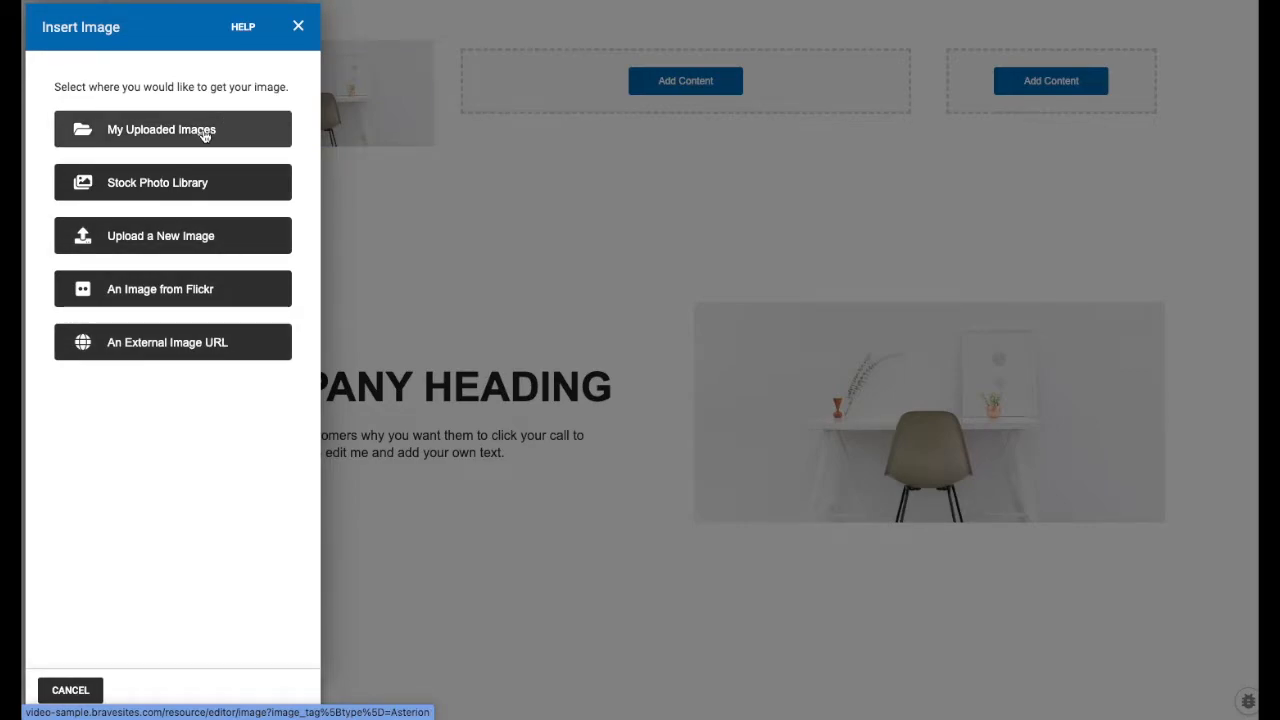
left_click(205, 136)
left_click(279, 200)
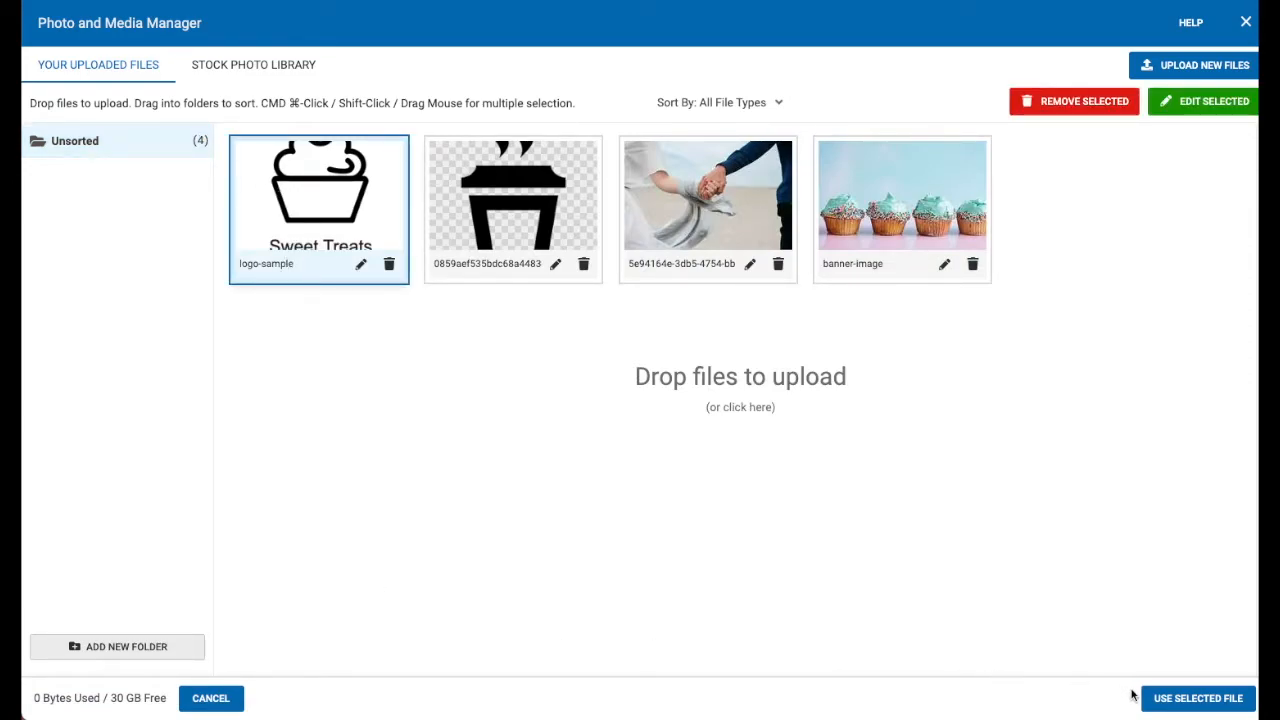
left_click(1196, 698)
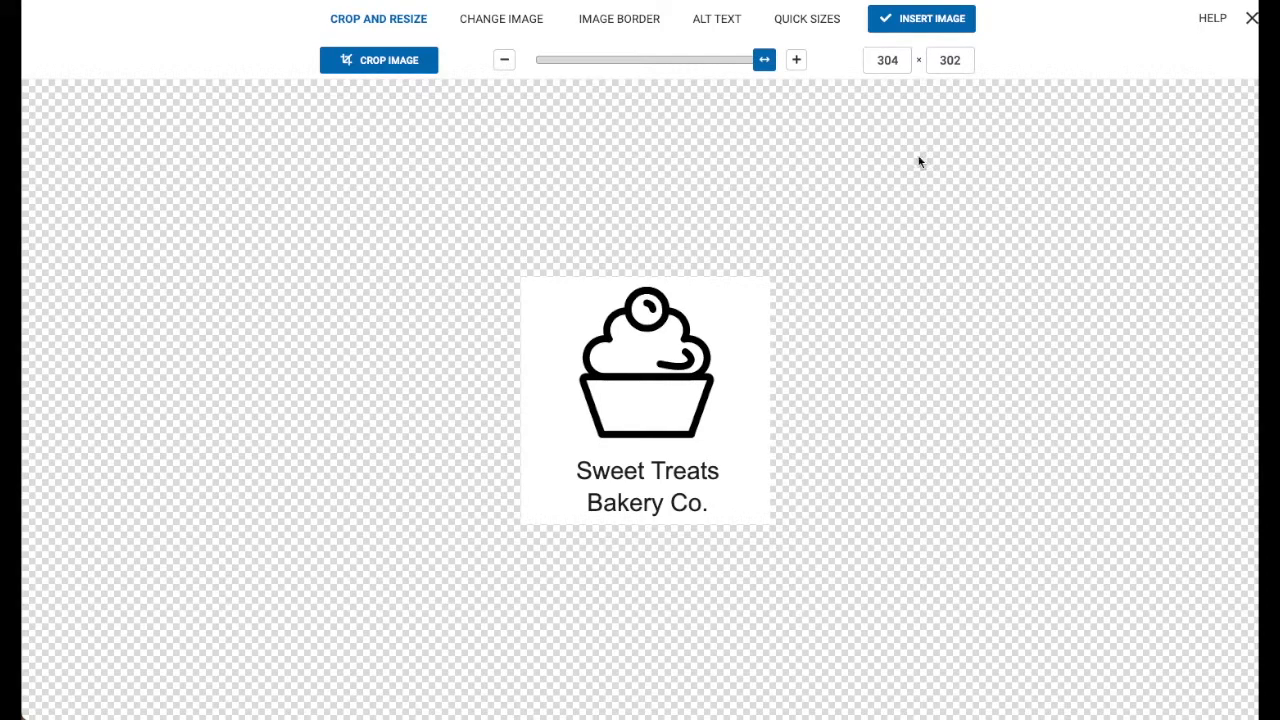
left_click_drag(762, 72, 648, 62)
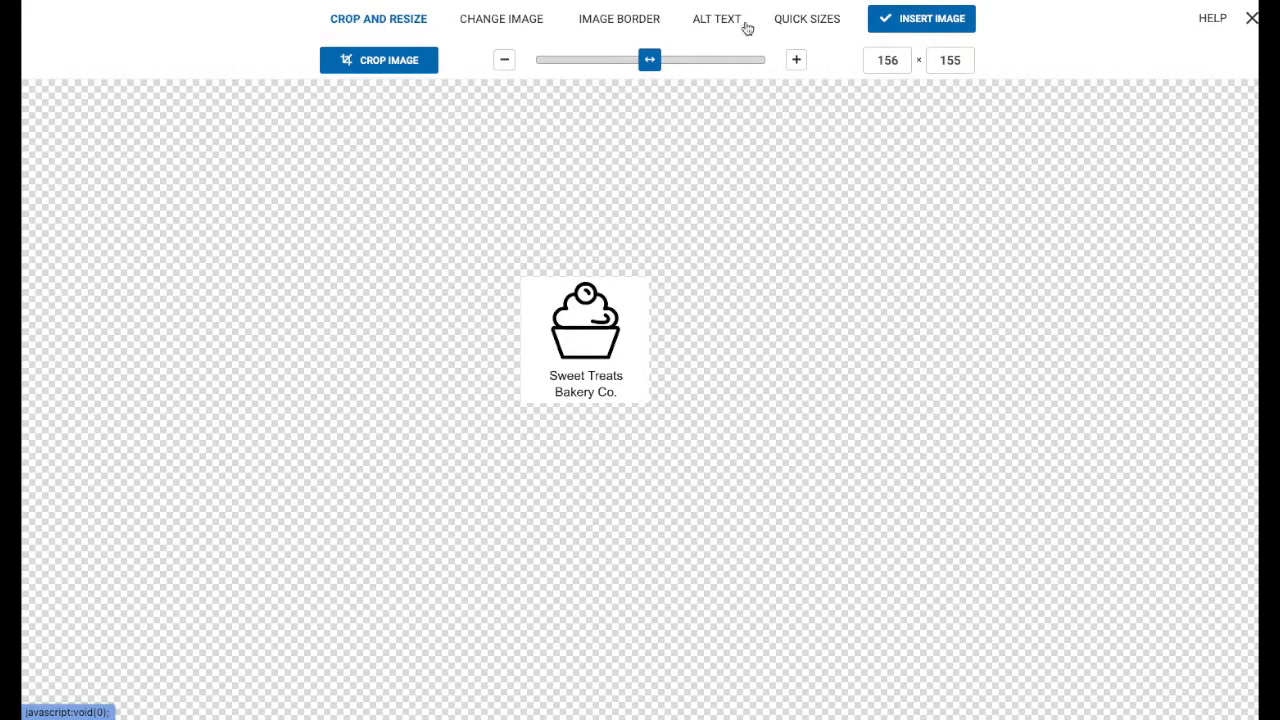
left_click(885, 29)
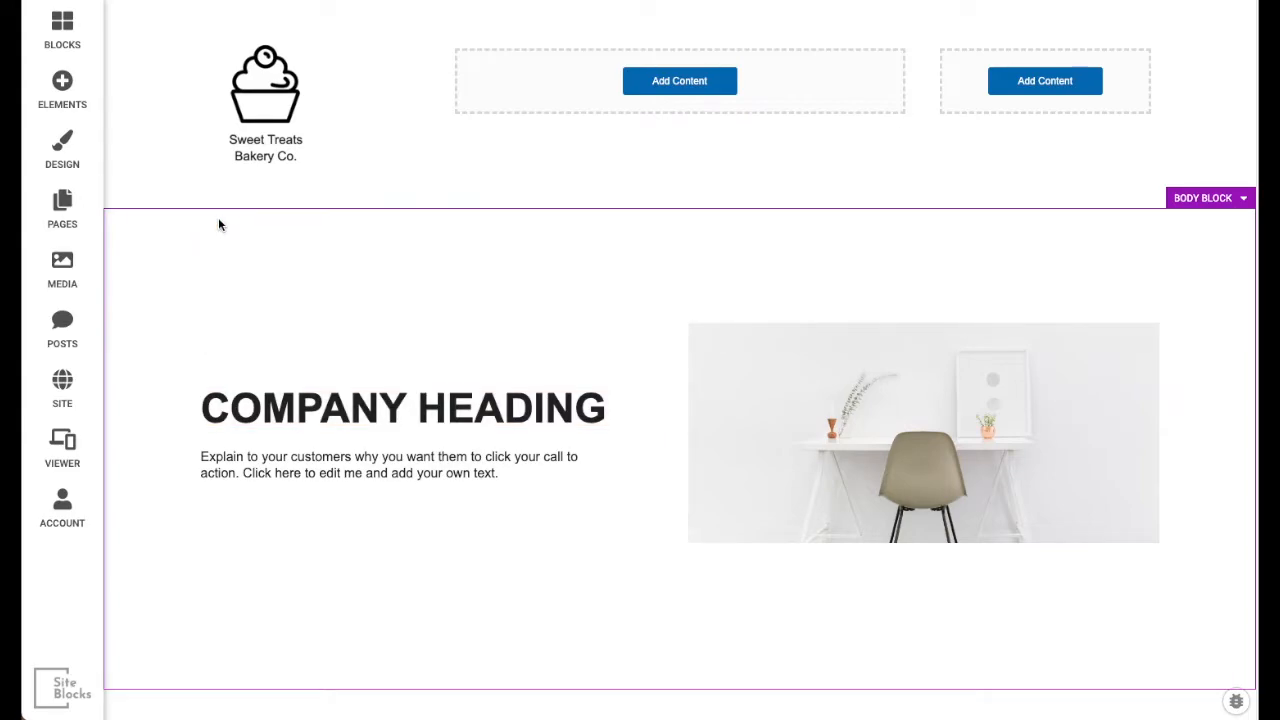
- Link the header logo to the site's Home page
left_click(263, 137)
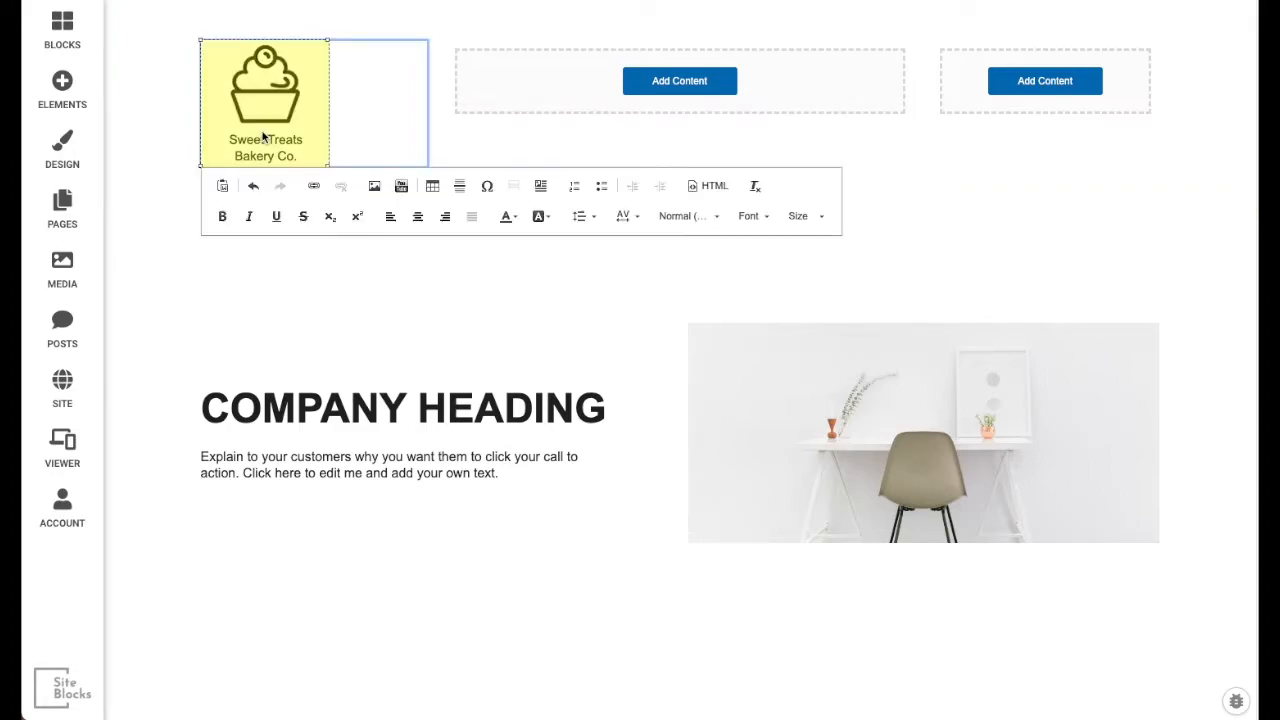
left_click(313, 188)
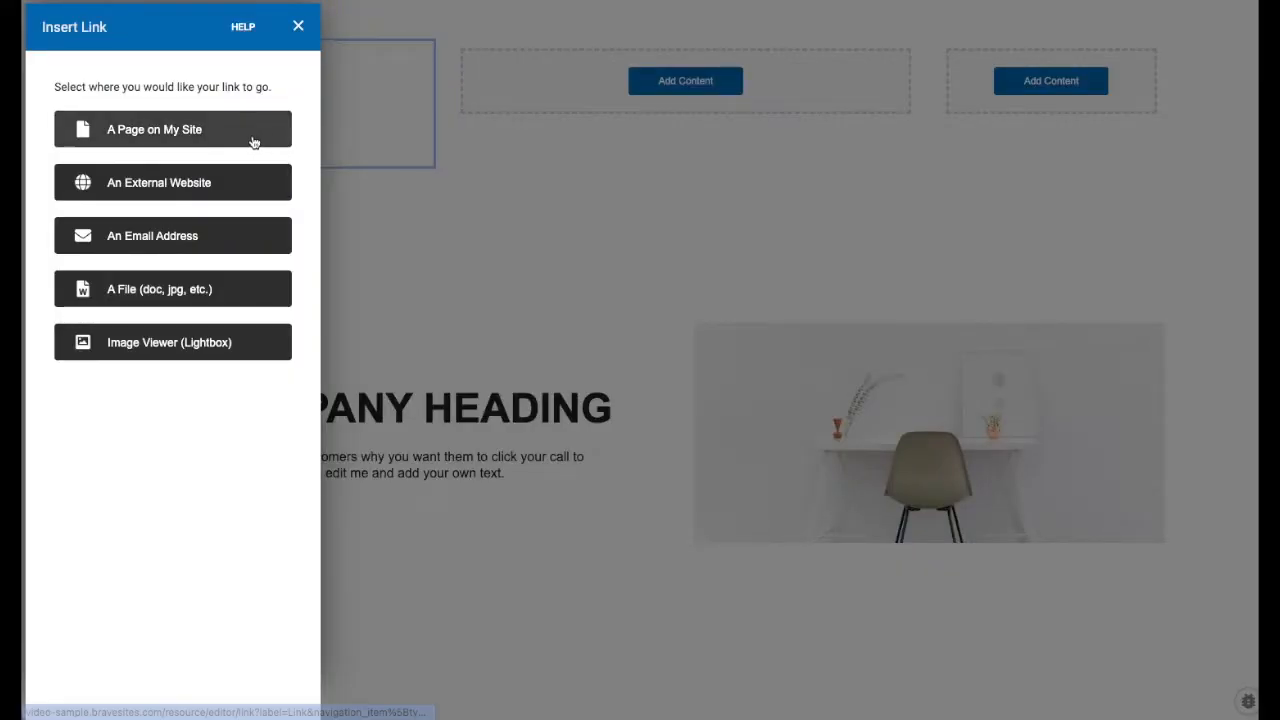
left_click(184, 143)
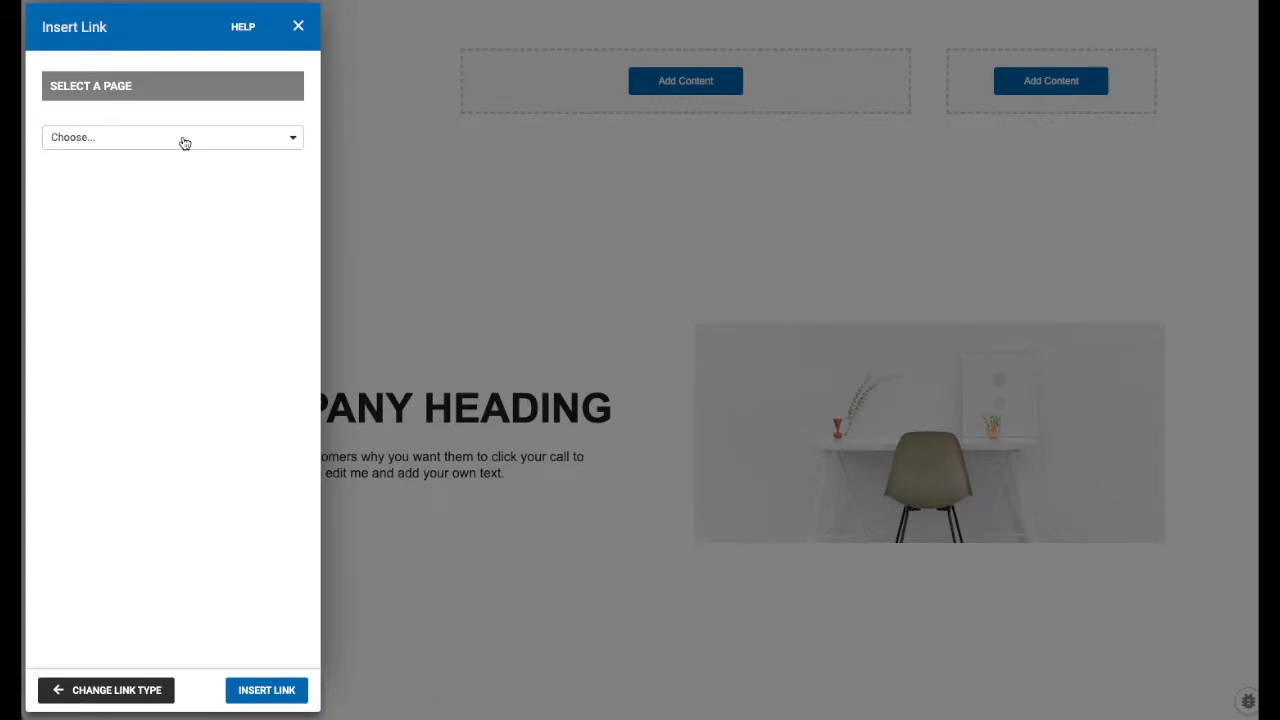
left_click(184, 143)
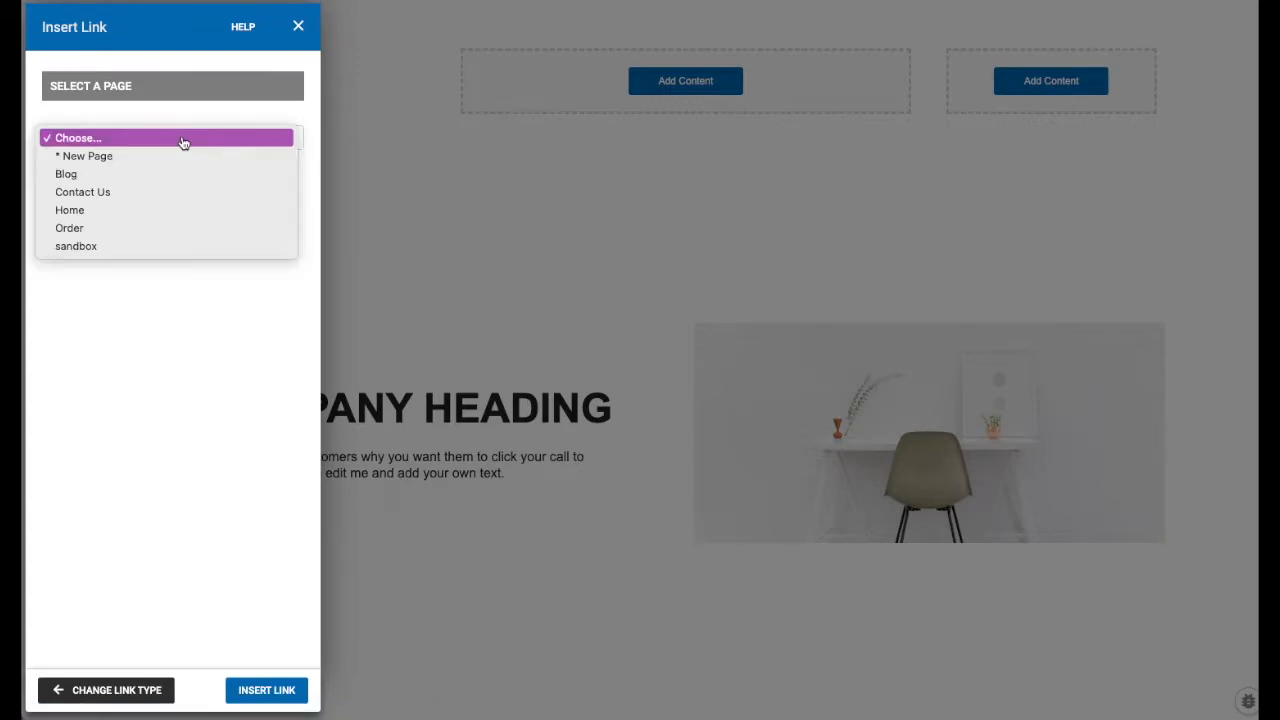
left_click(80, 214)
left_click(251, 694)
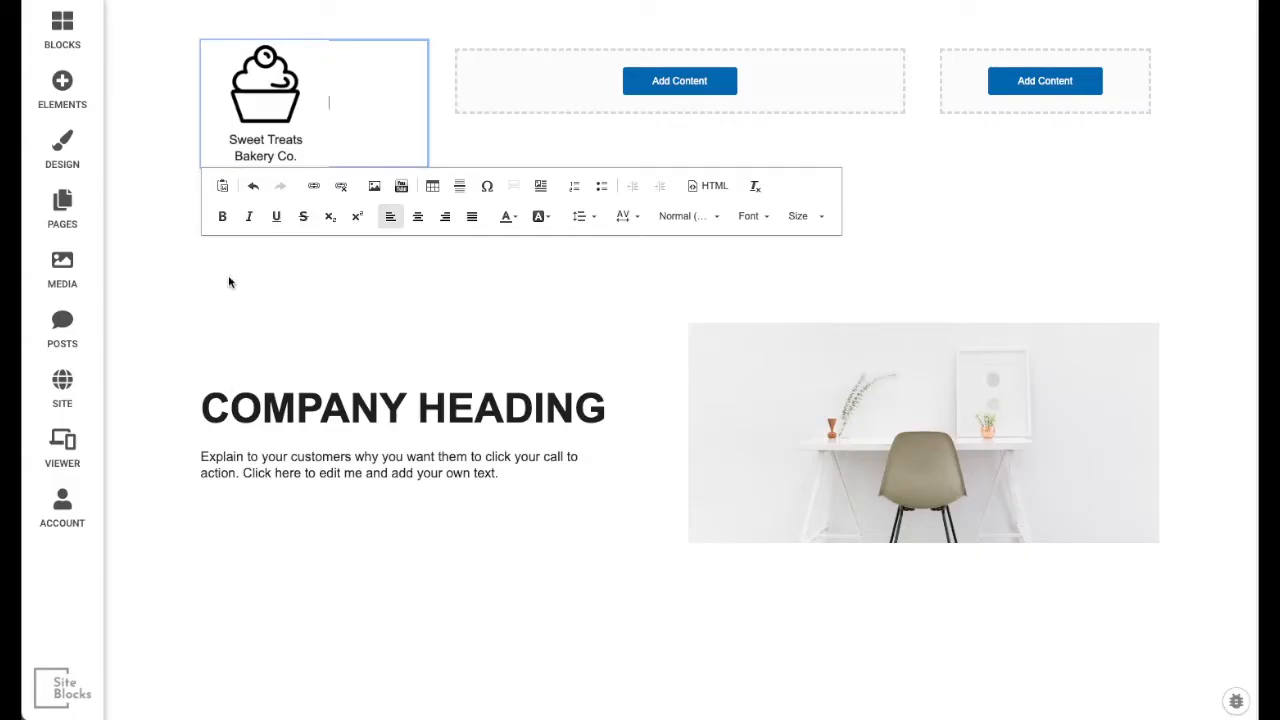
left_click(228, 282)
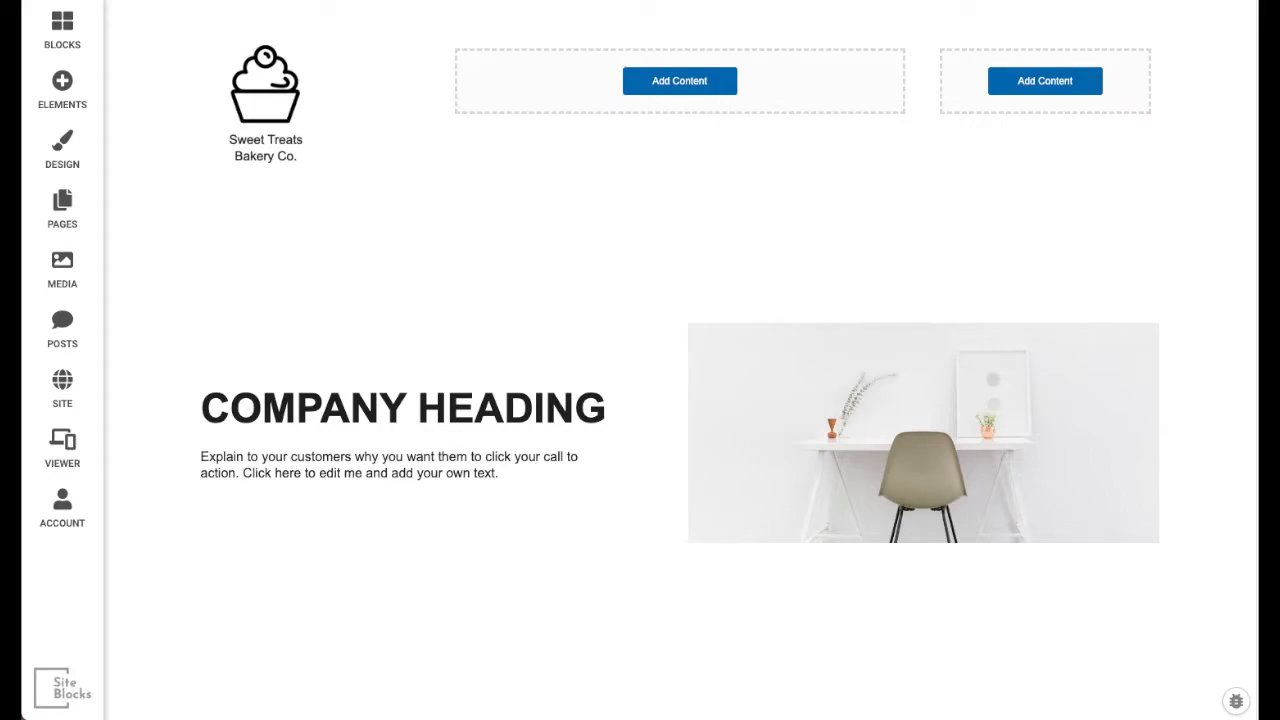
- Add a Primary NavBar to the header's middle column and a Social Links element to its last column
left_click(78, 100)
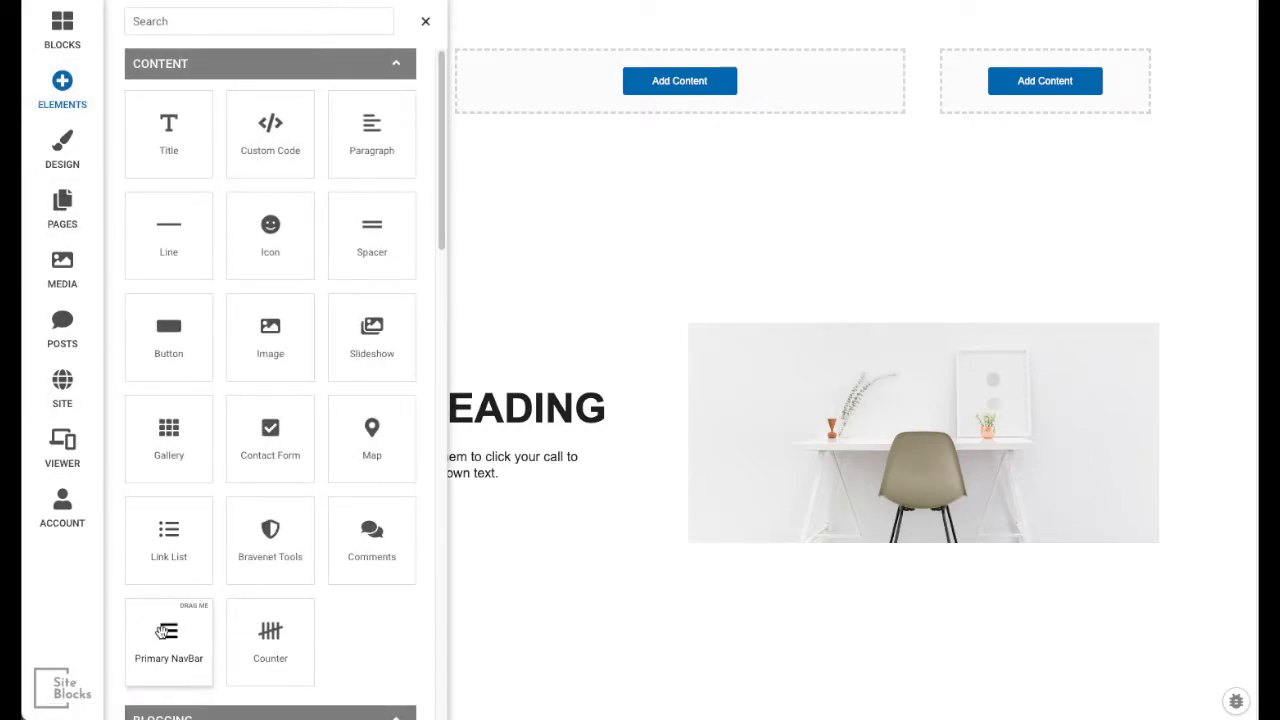
left_click_drag(157, 676, 503, 131)
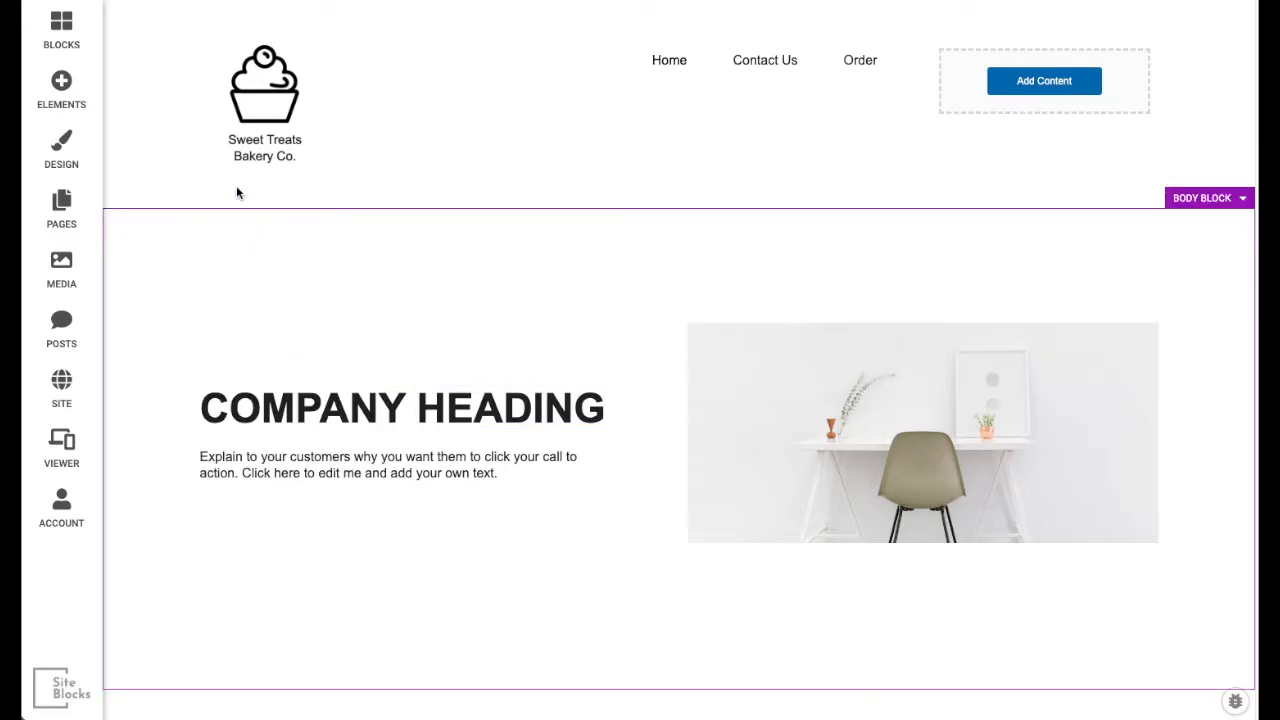
left_click(64, 88)
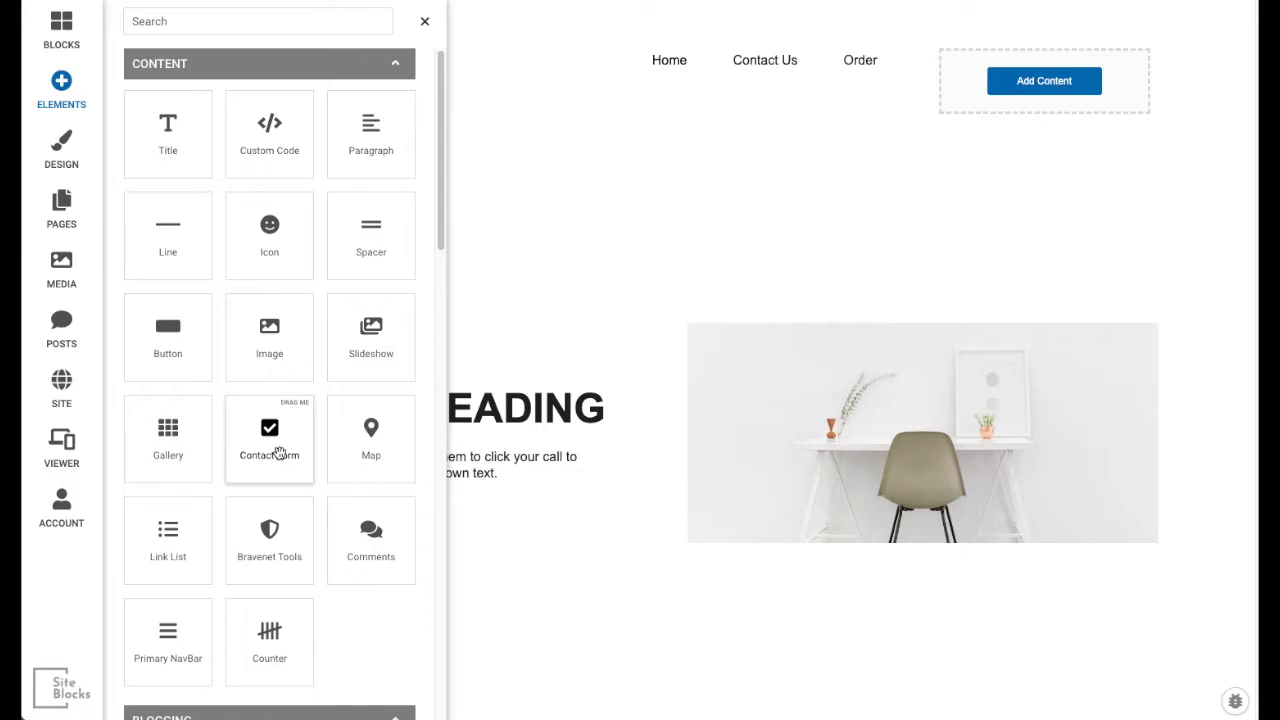
scroll(306, 529, "down", 4)
scroll(306, 538, "down", 2)
scroll(306, 539, "down", 5)
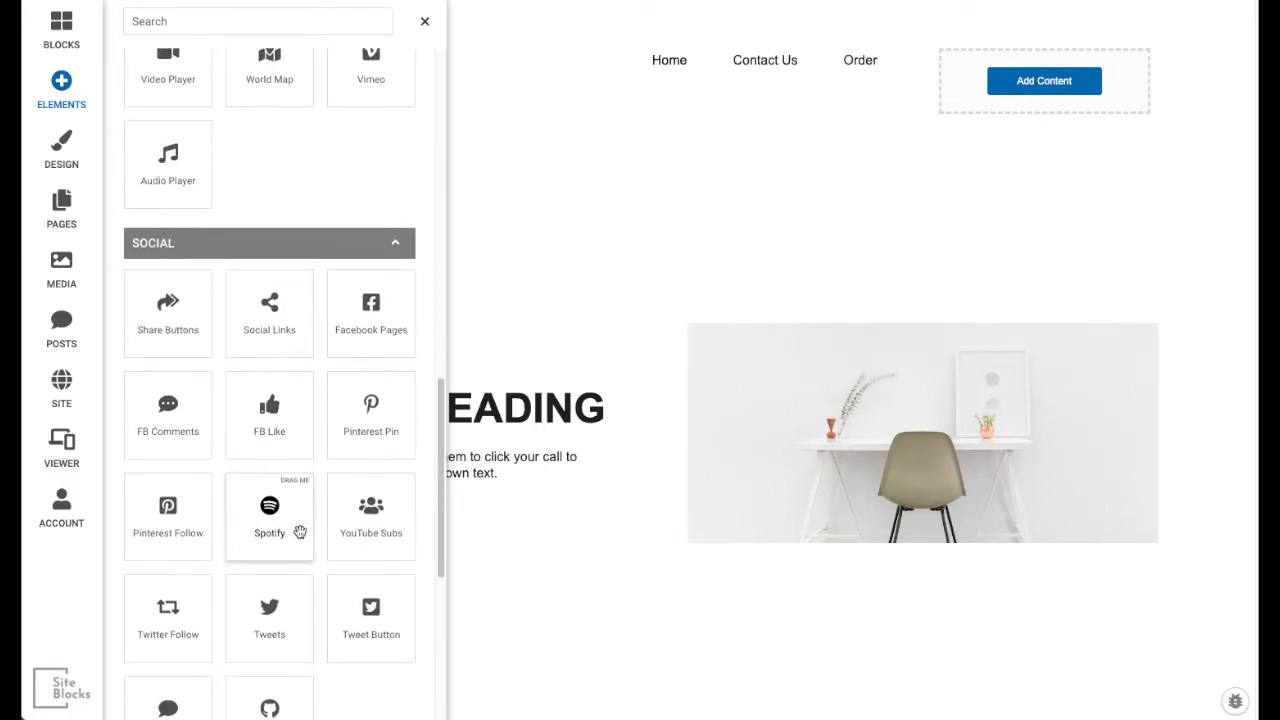
left_click_drag(123, 274, 957, 130)
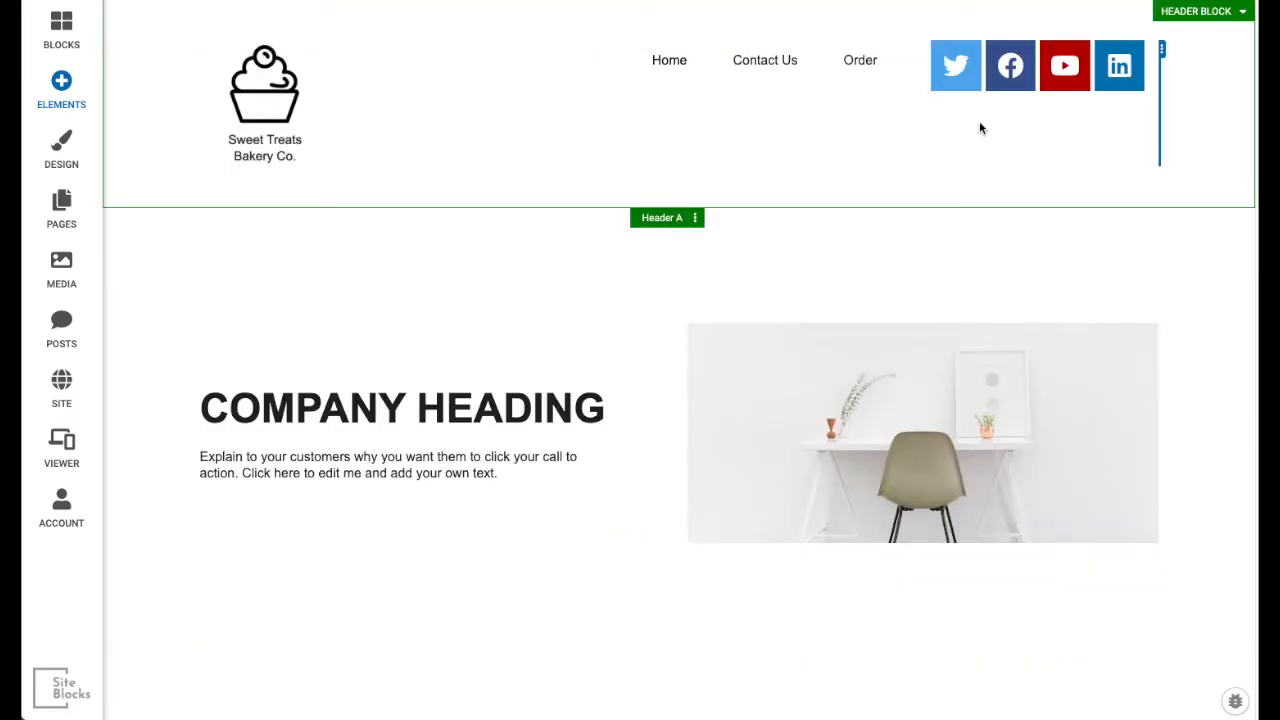
- In the Social Links settings, set the icon size to 16, rounding to 19 and padding to 4
left_click(993, 33)
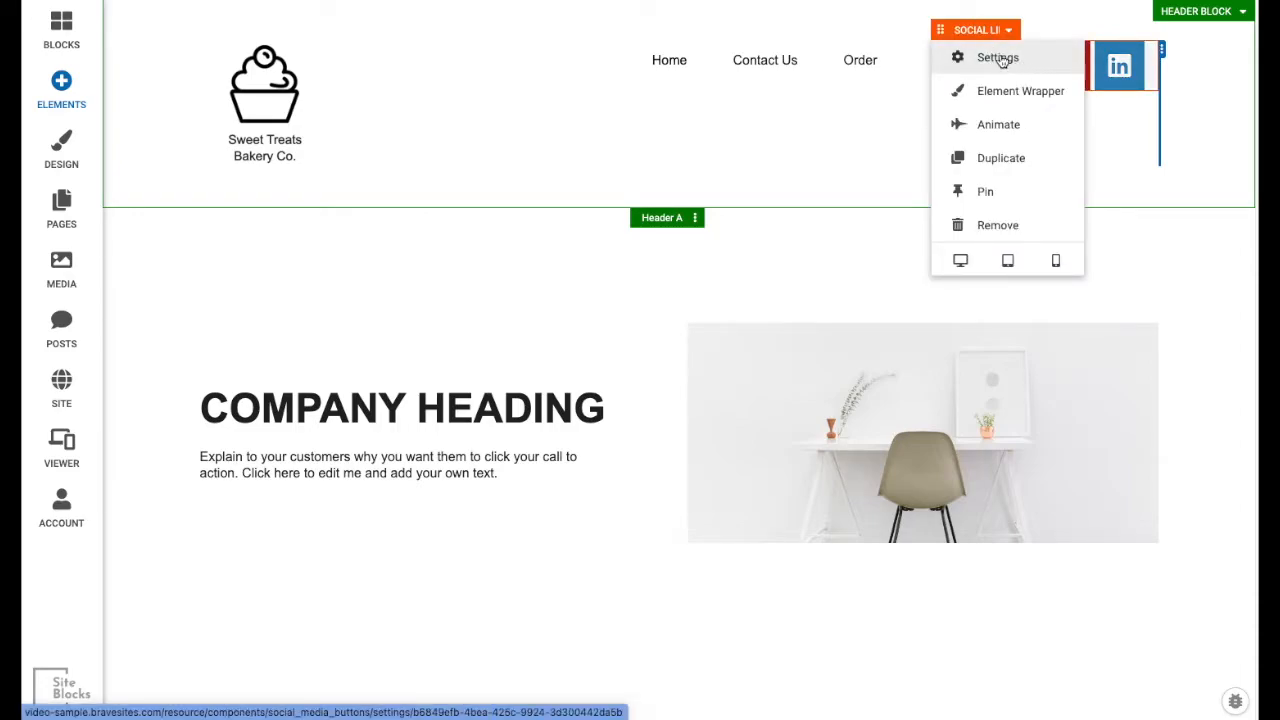
left_click(1000, 57)
left_click_drag(585, 187, 519, 226)
left_click_drag(532, 308, 513, 318)
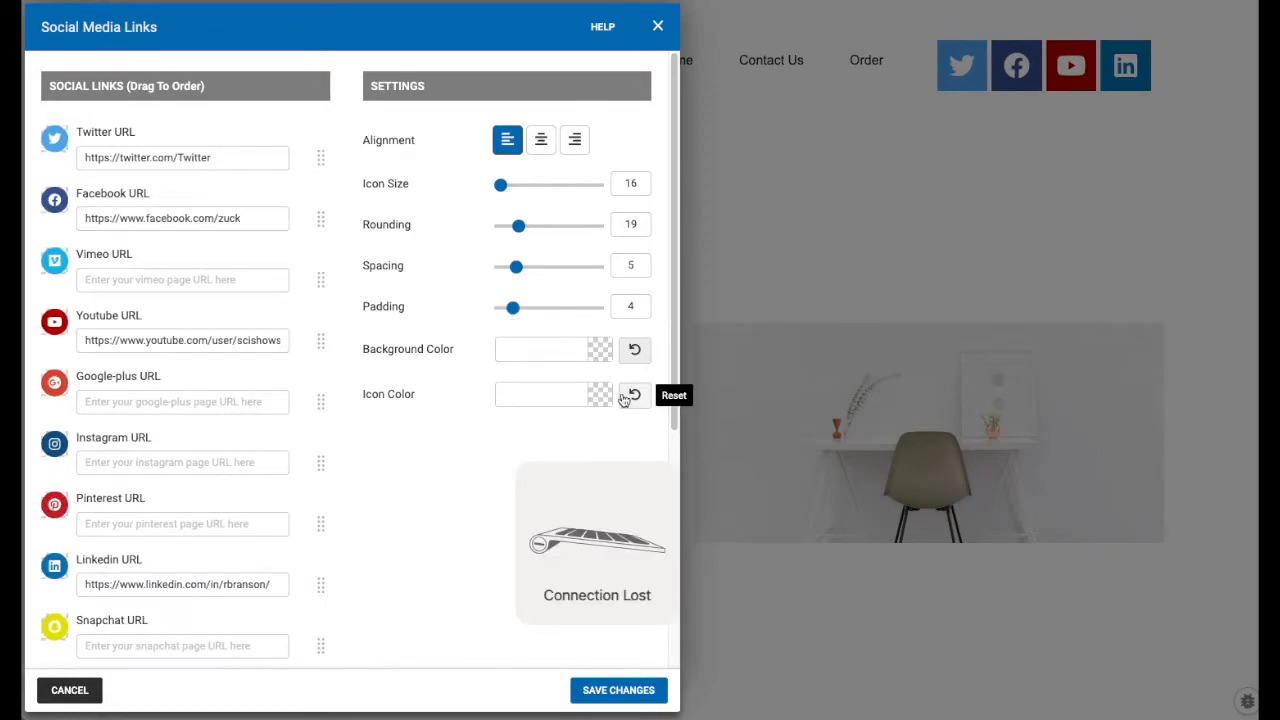
- Set the social icons' background color to dark gray #494949 and save the changes
left_click(598, 360)
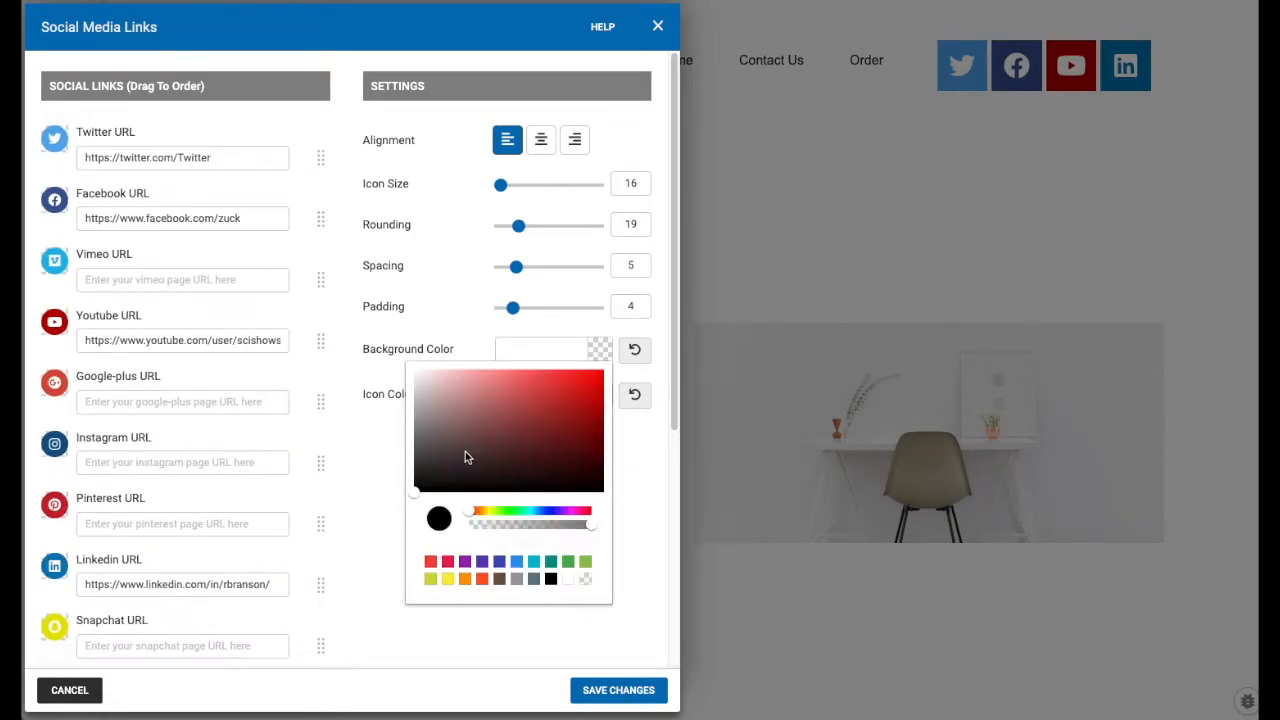
left_click_drag(431, 466, 392, 460)
left_click(392, 460)
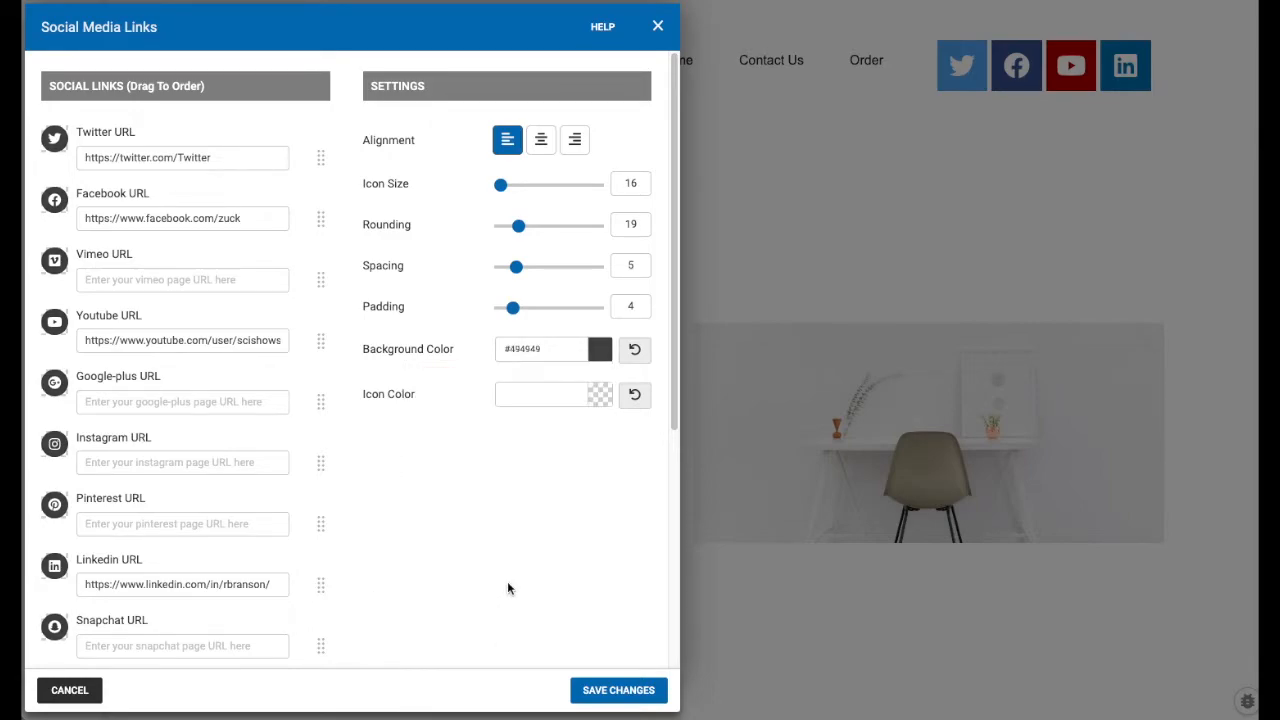
left_click(618, 690)
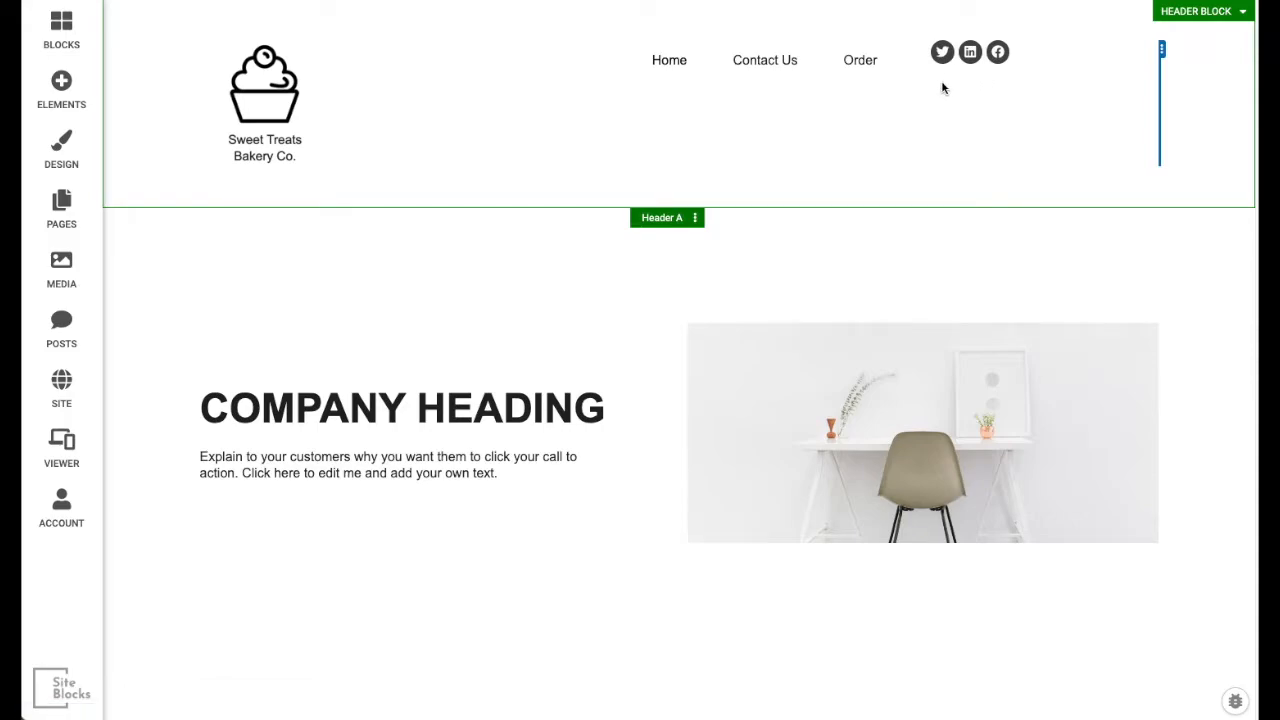
- Add a Paragraph element below the social icons in the header's last column
left_click(75, 107)
scroll(263, 220, "up", 10)
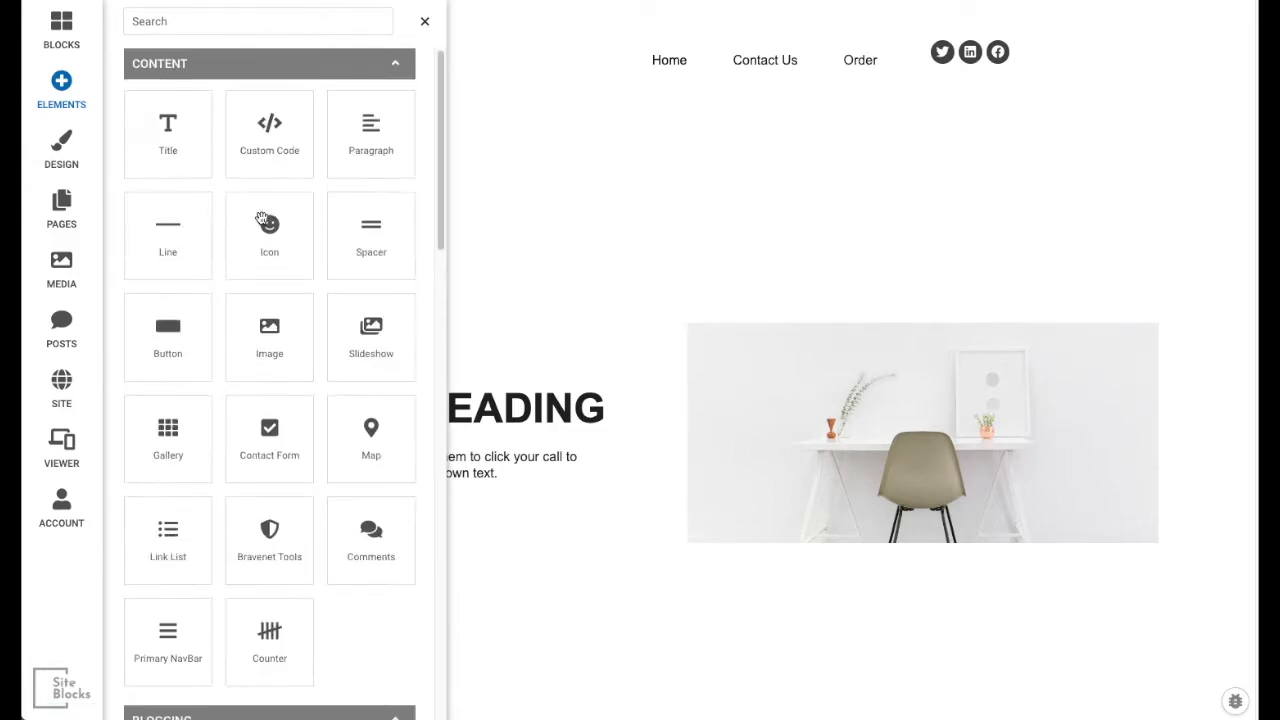
left_click_drag(370, 150, 1029, 134)
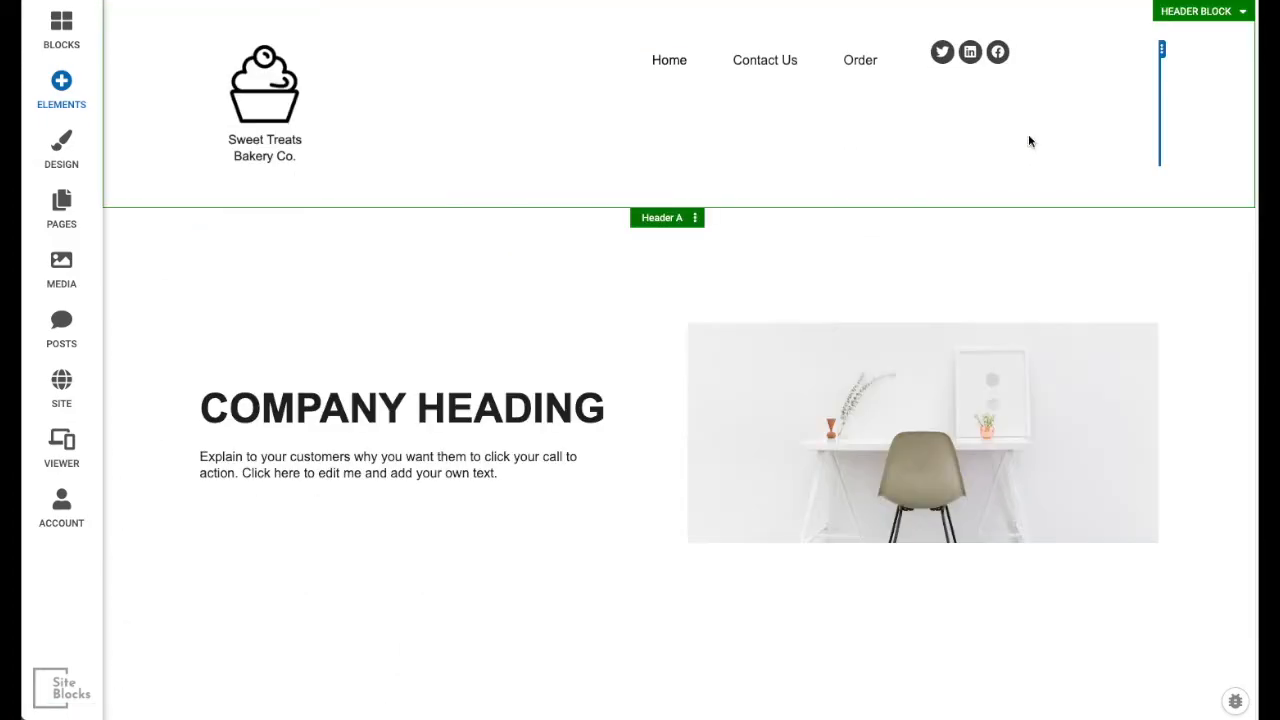
- Replace the placeholder text of the paragraph below the social icons with the business phone number
left_click(1033, 147)
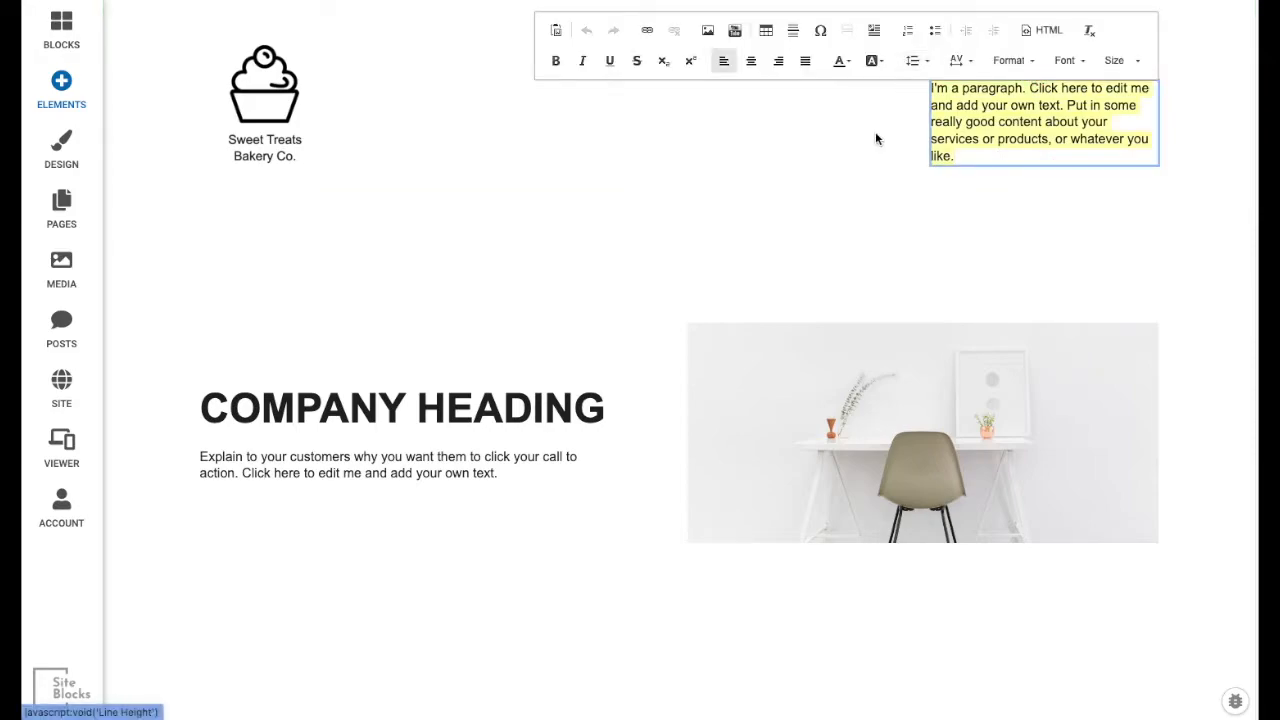
key("BackSpace")
type("1-")
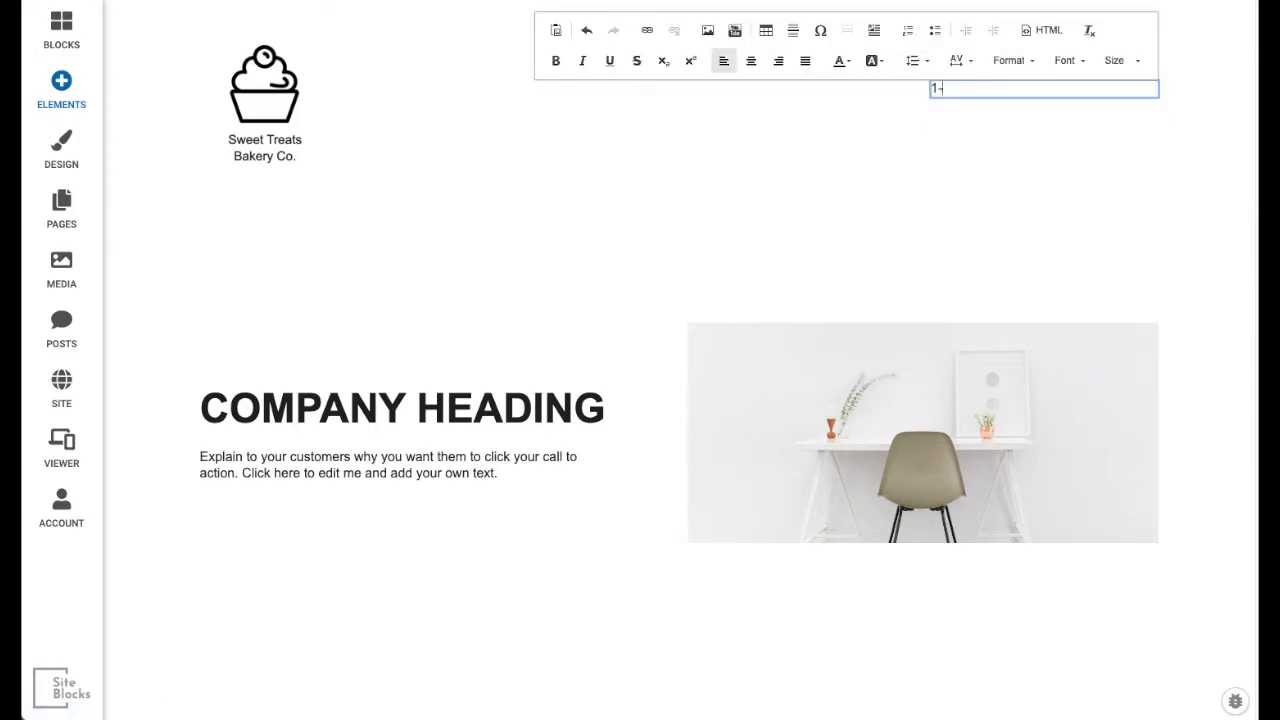
type("555-555-55")
- Make the phone number bold and center it within the header's last column
left_click_drag(1056, 92, 928, 88)
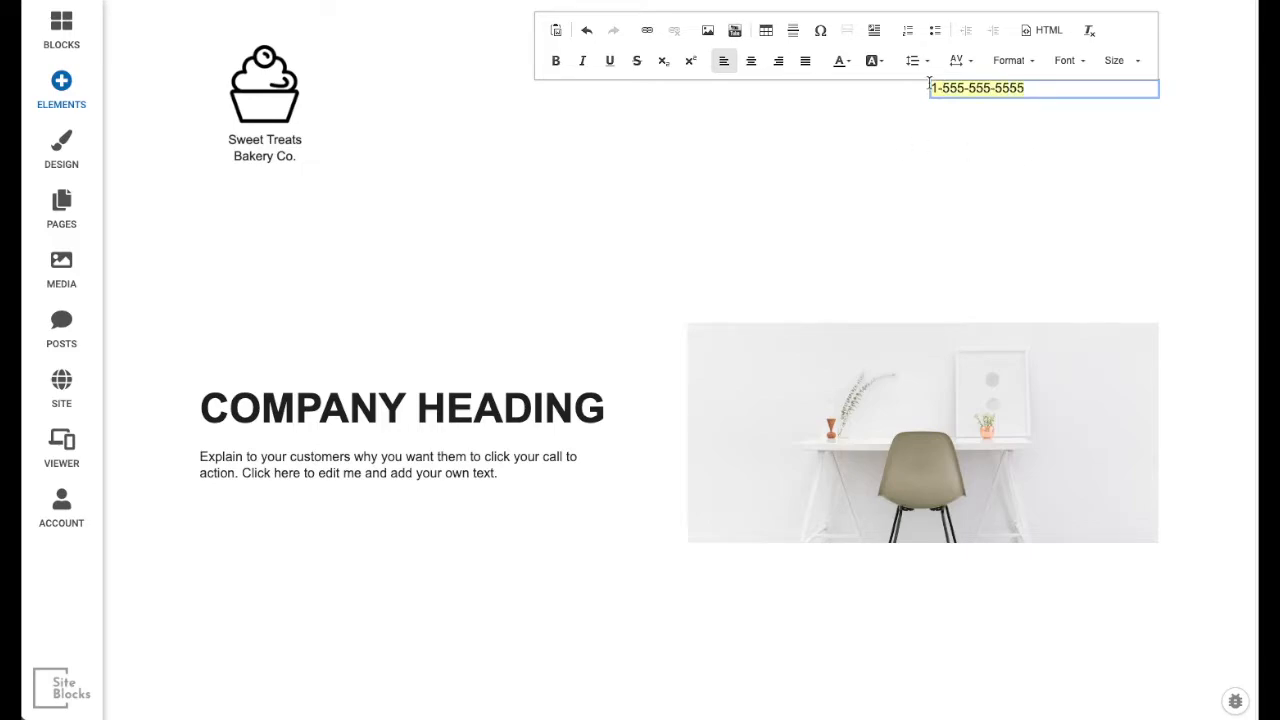
left_click(556, 62)
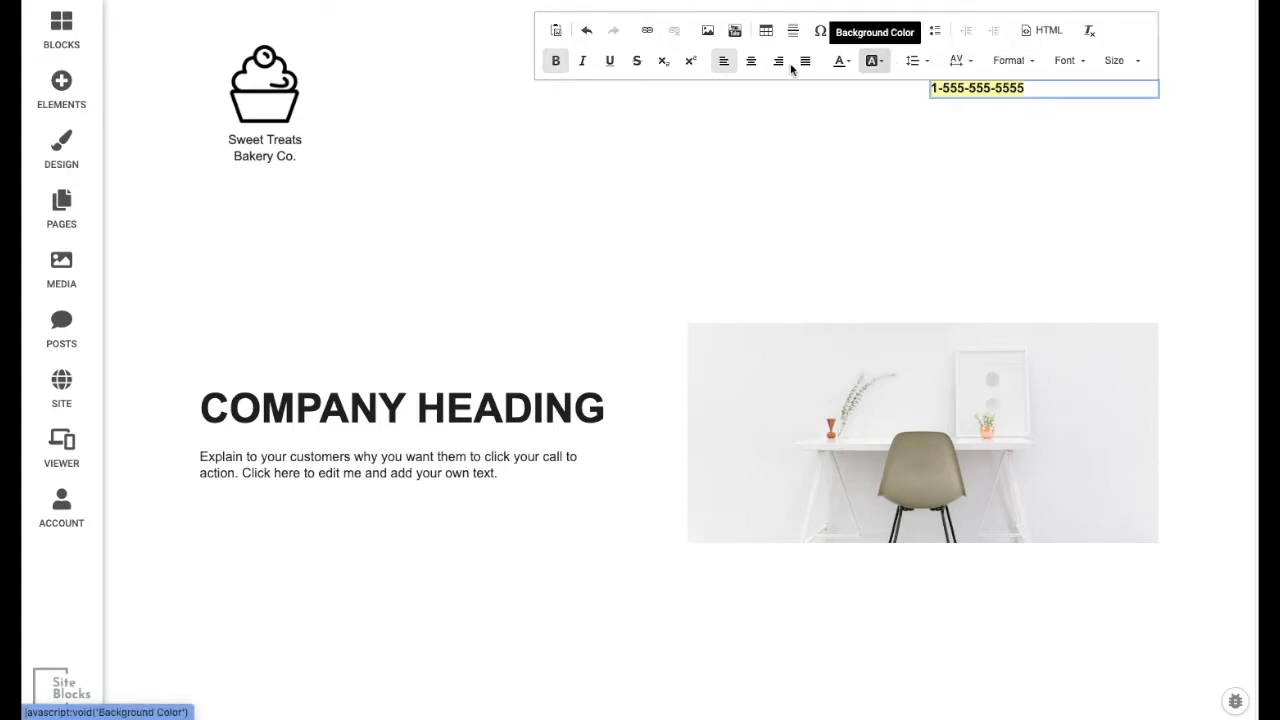
left_click(751, 62)
left_click(806, 164)
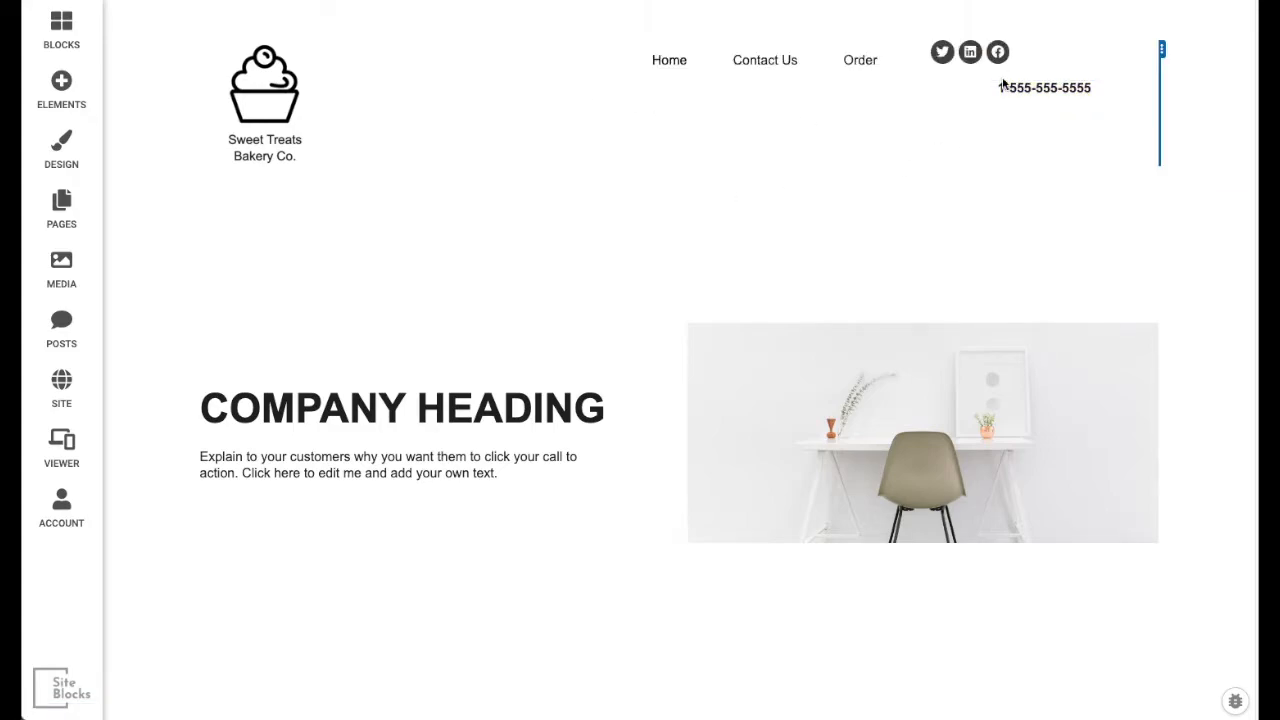
- Center-align the social icons in the Social Media Links settings and save the changes
left_click(975, 30)
left_click(980, 57)
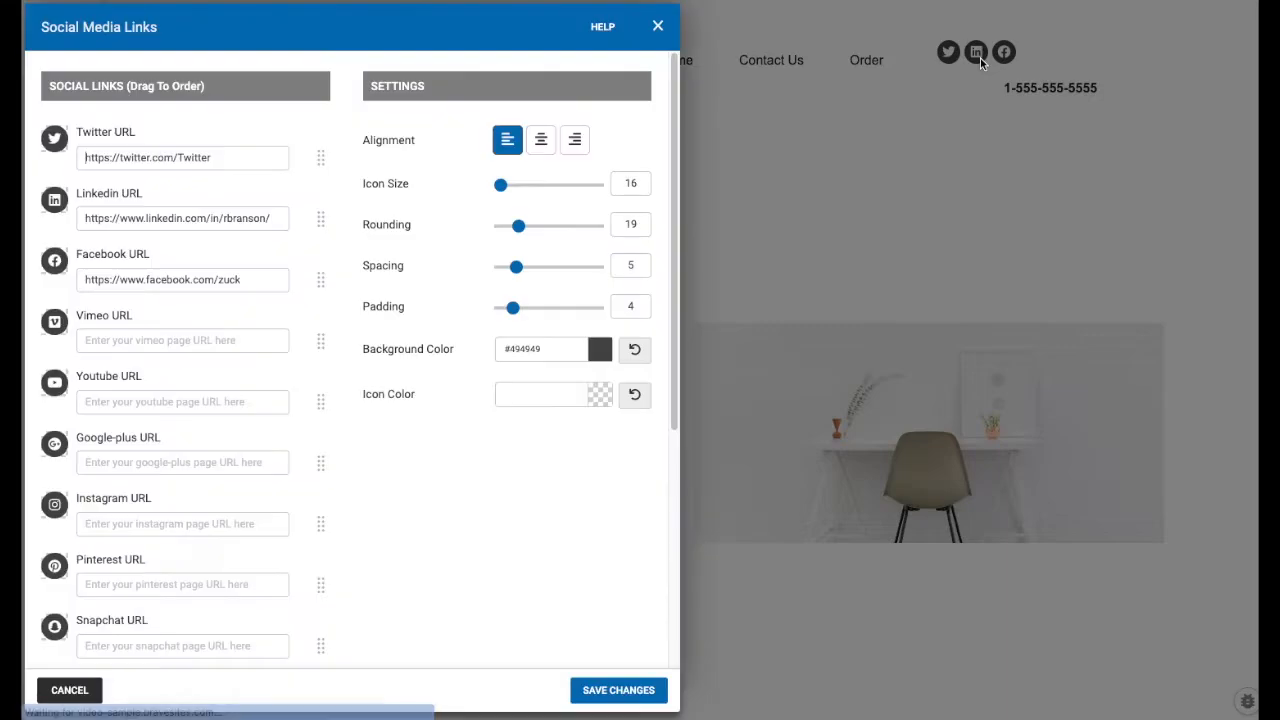
left_click(540, 139)
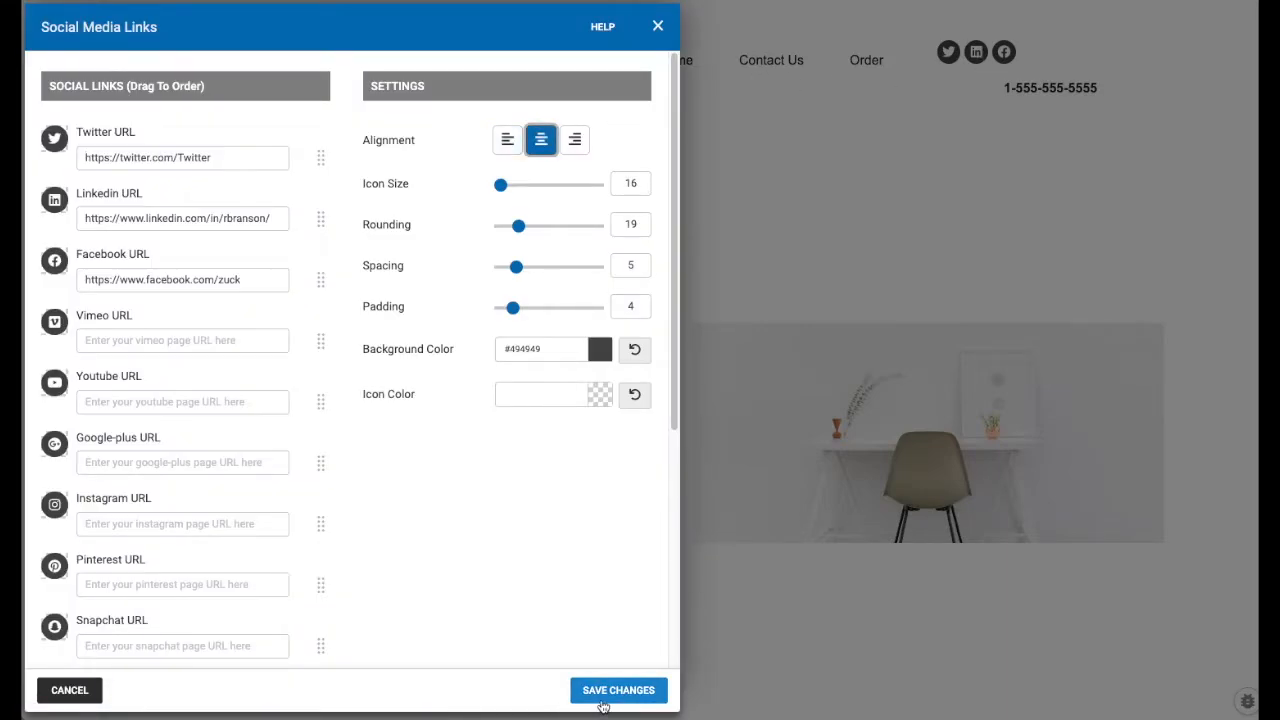
left_click(601, 705)
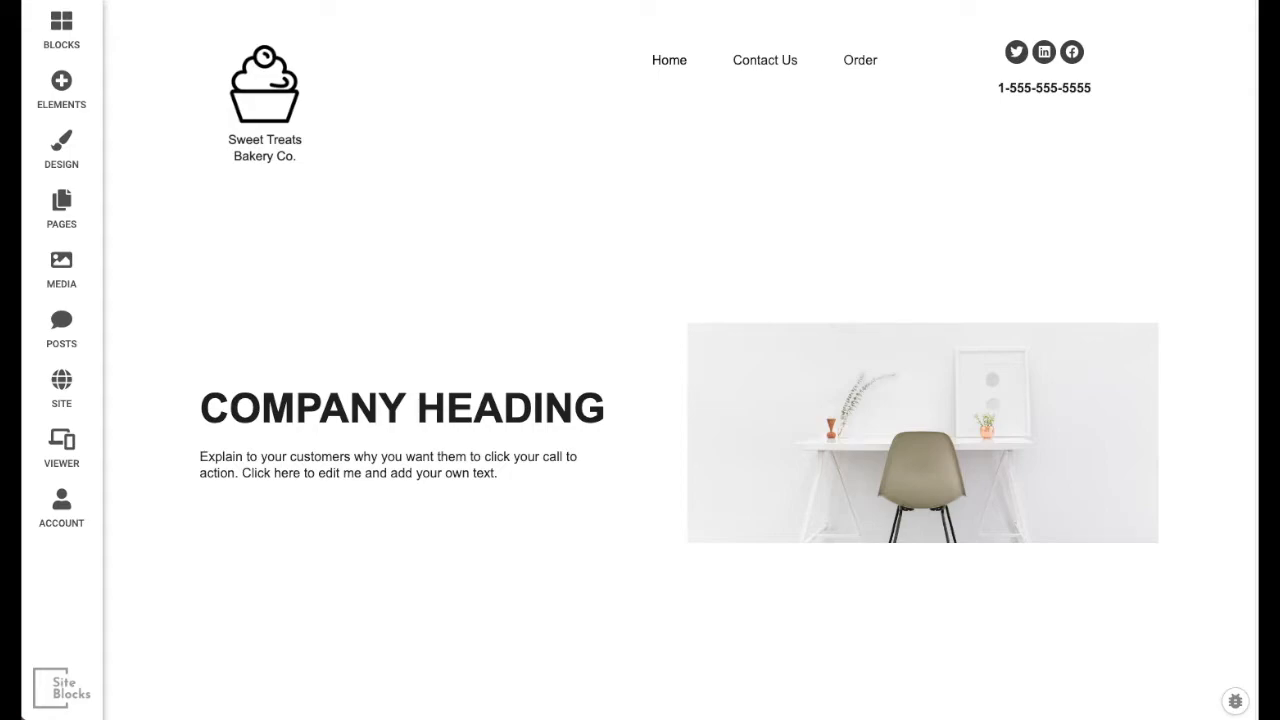
- Add a Button element below the phone number, set its text to "Order Now" and center-align it
left_click(61, 90)
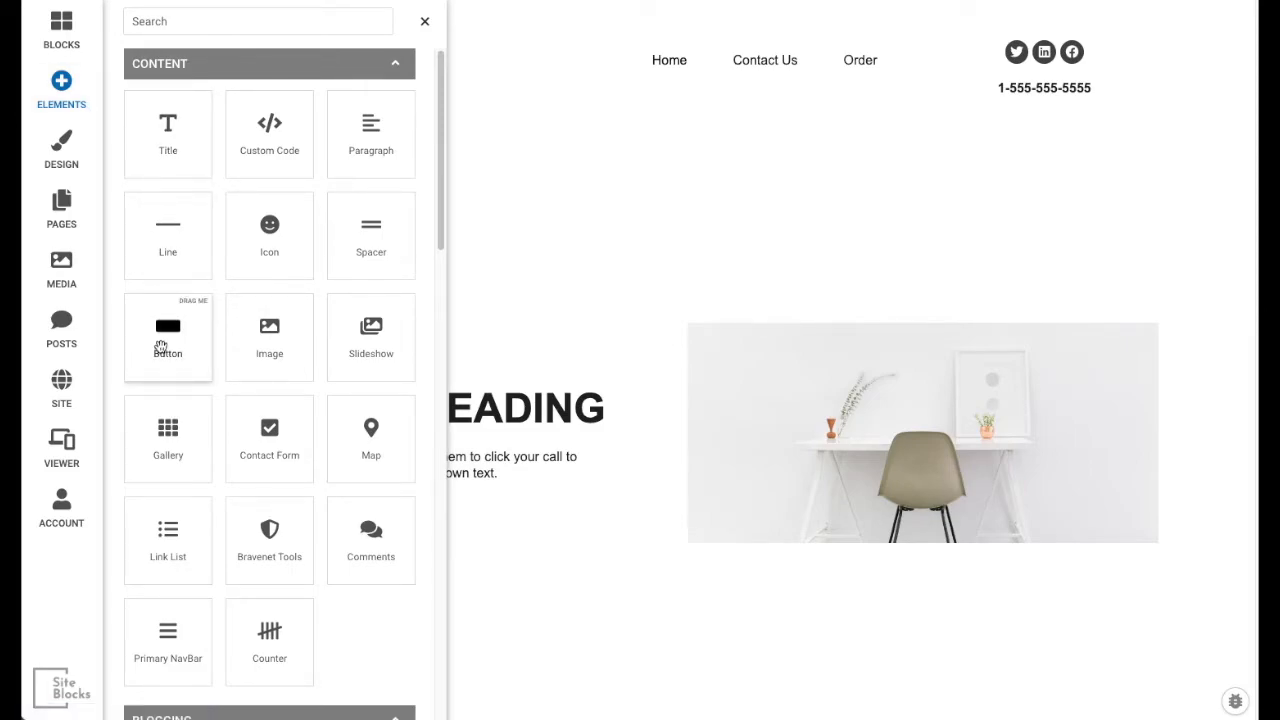
left_click_drag(166, 348, 1123, 186)
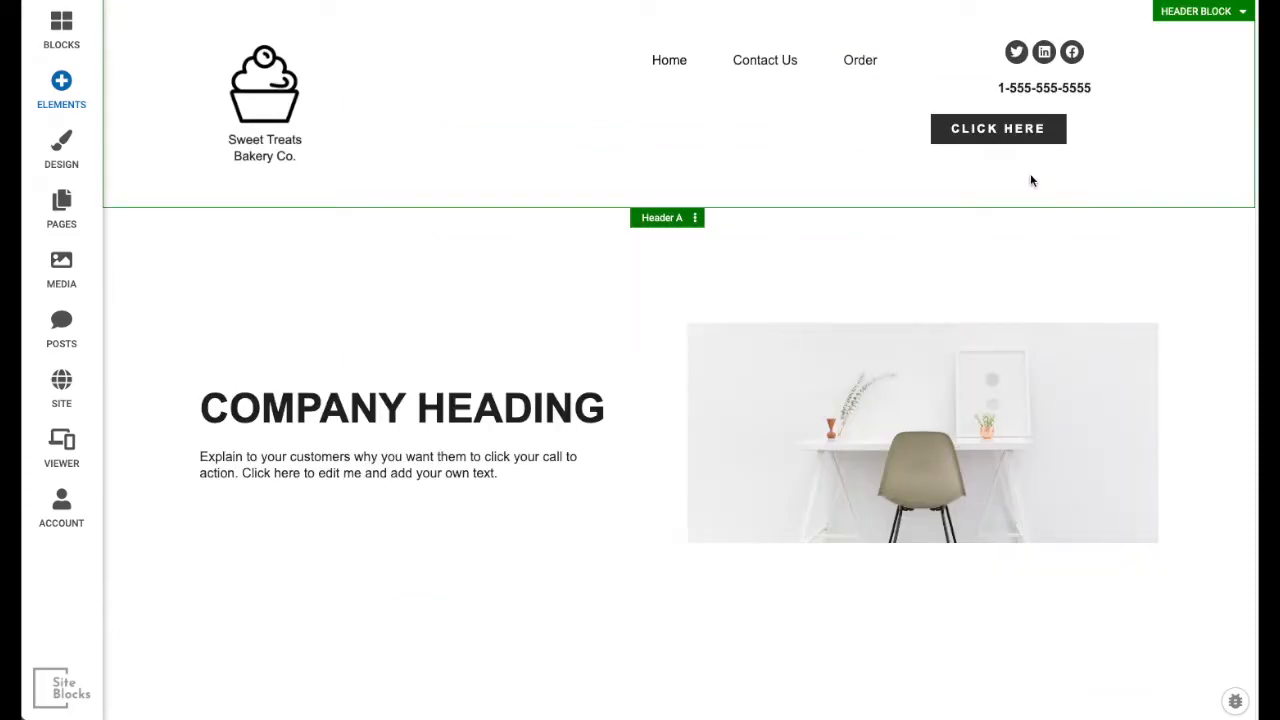
left_click(975, 103)
left_click(988, 129)
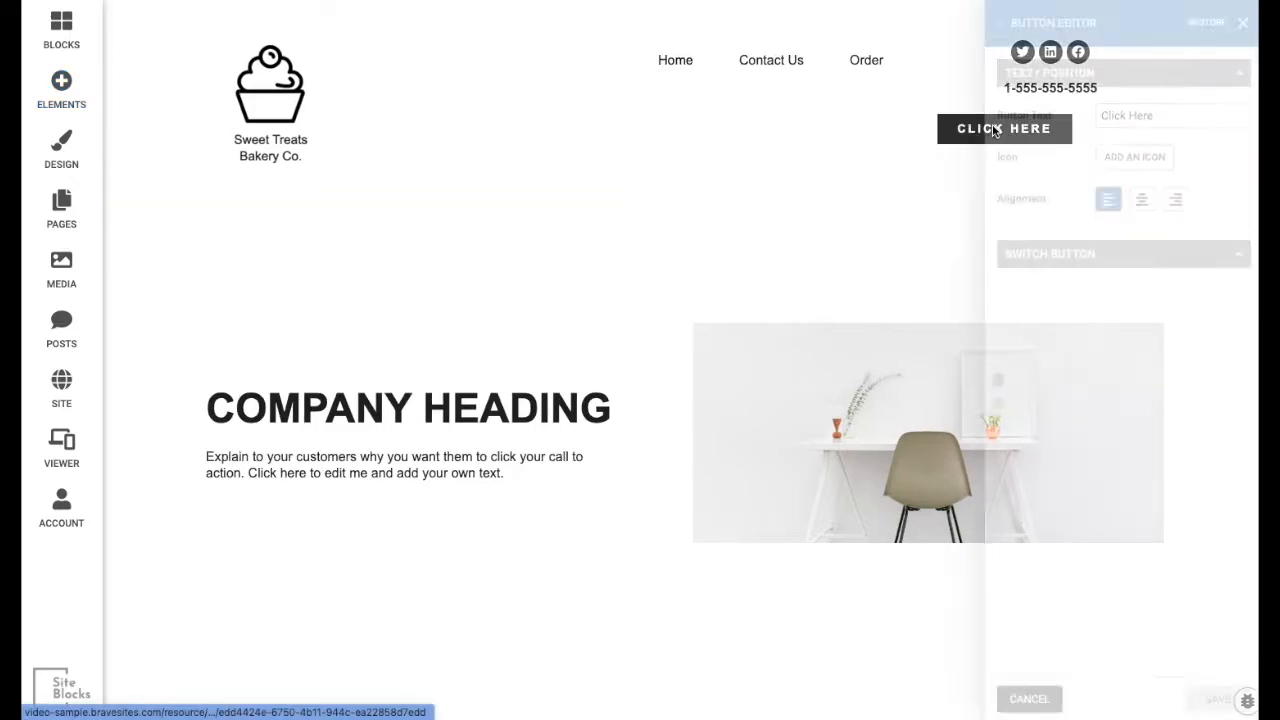
left_click_drag(1160, 114, 1110, 113)
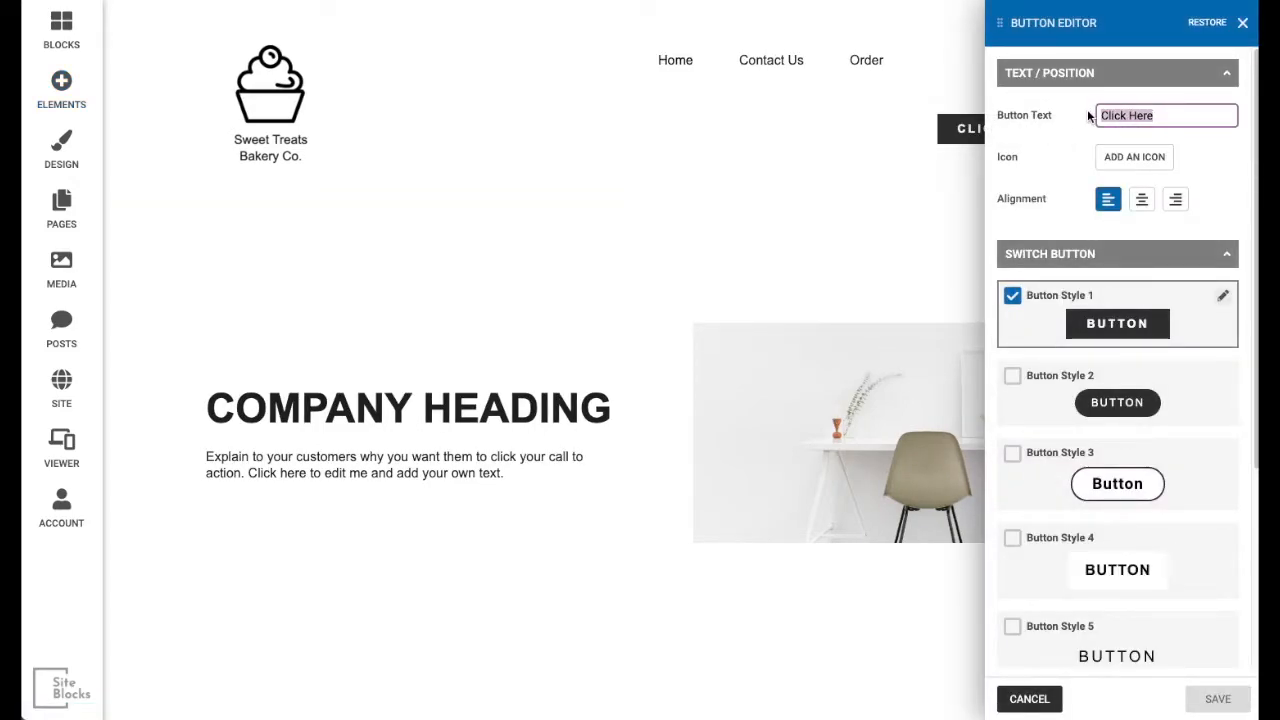
type("Order Now")
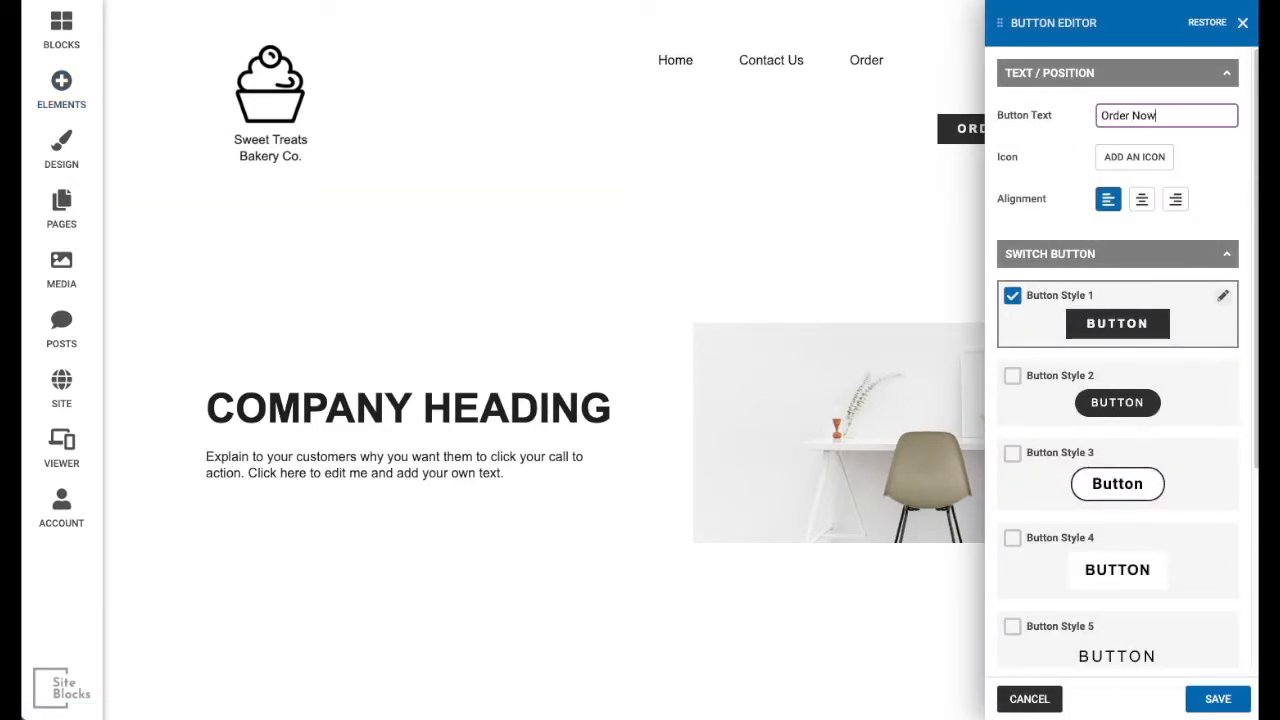
left_click(1218, 161)
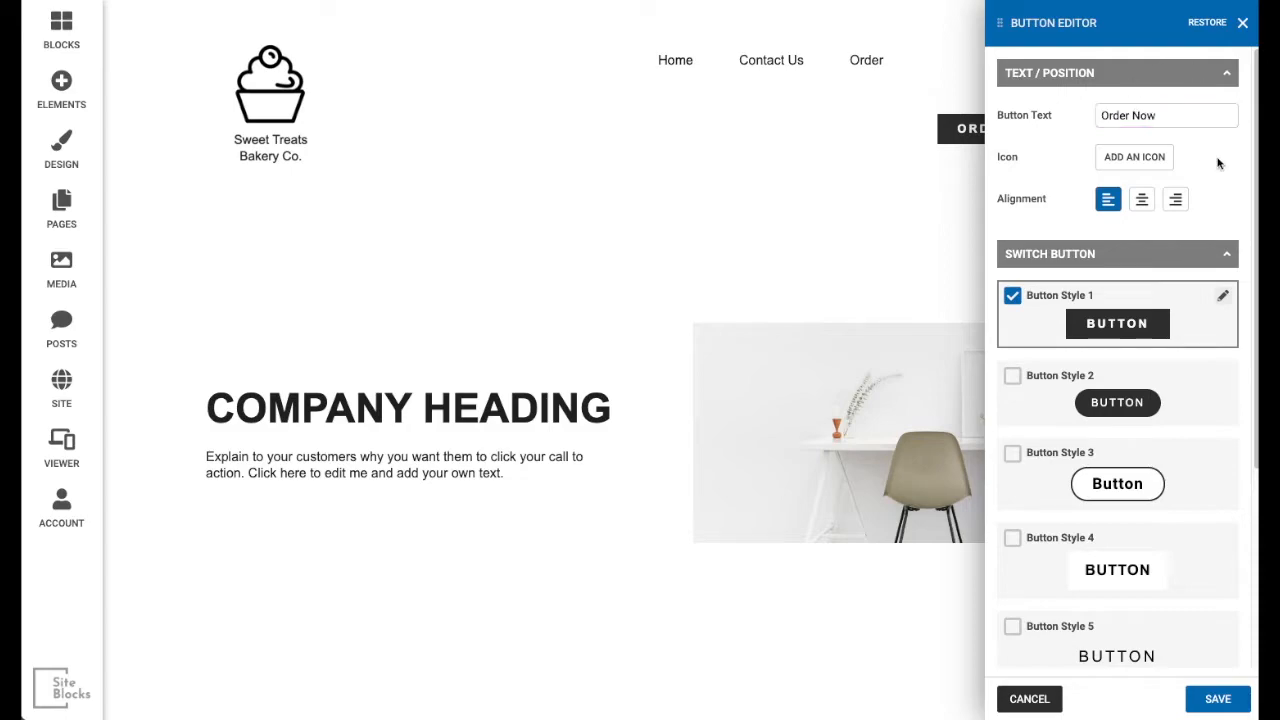
left_click(1130, 205)
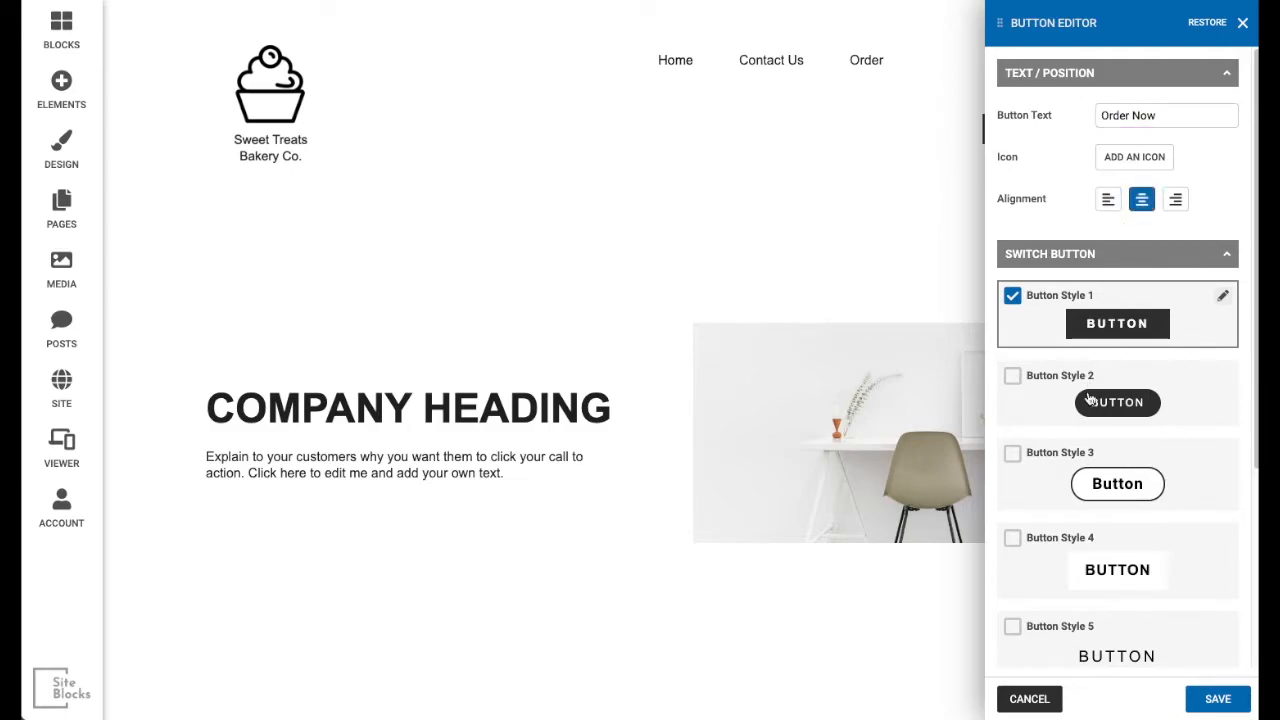
- Examine the available button styles and the sitewide editing options of Button Style 1
scroll(1090, 398, "down", 1)
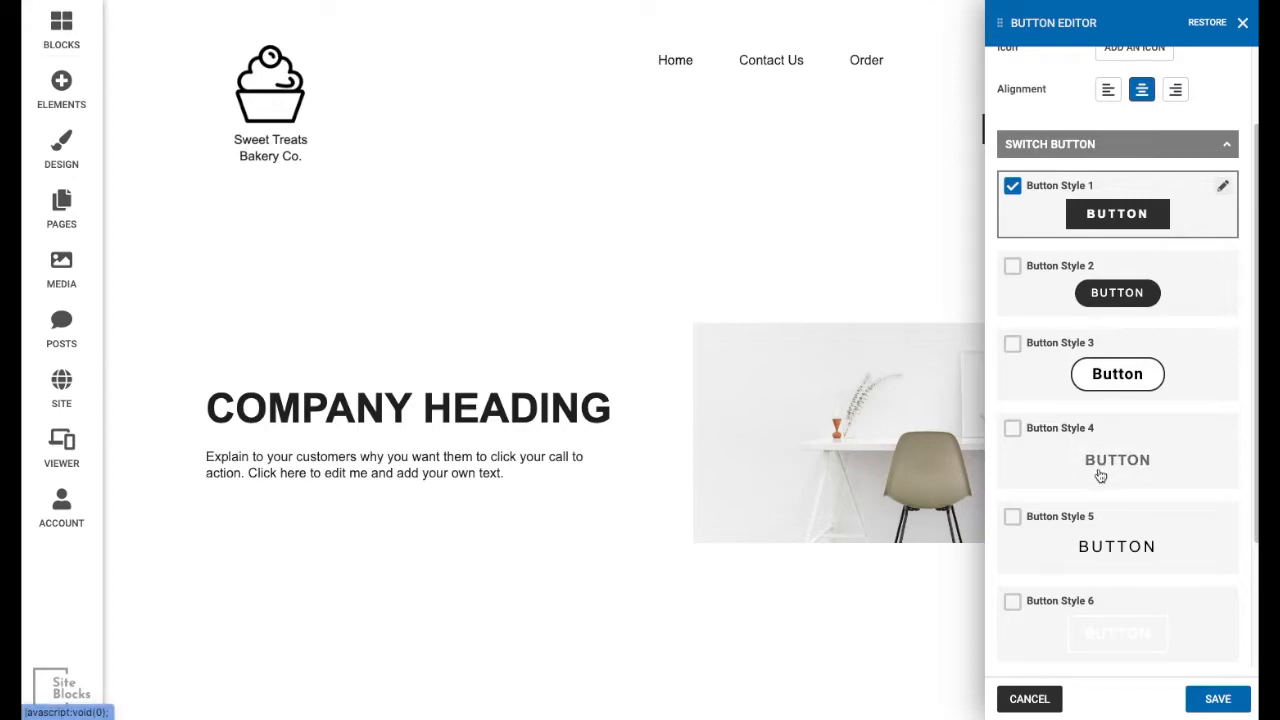
scroll(1057, 560, "down", 1)
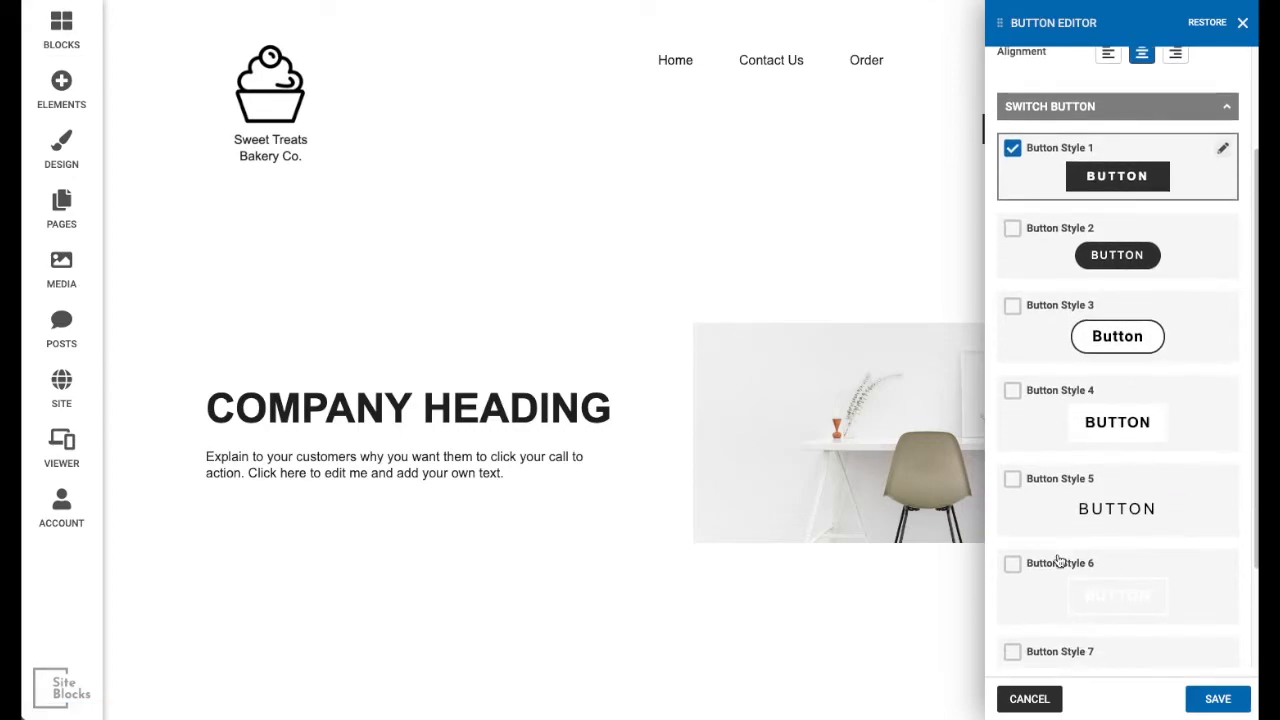
scroll(1055, 570, "down", 1)
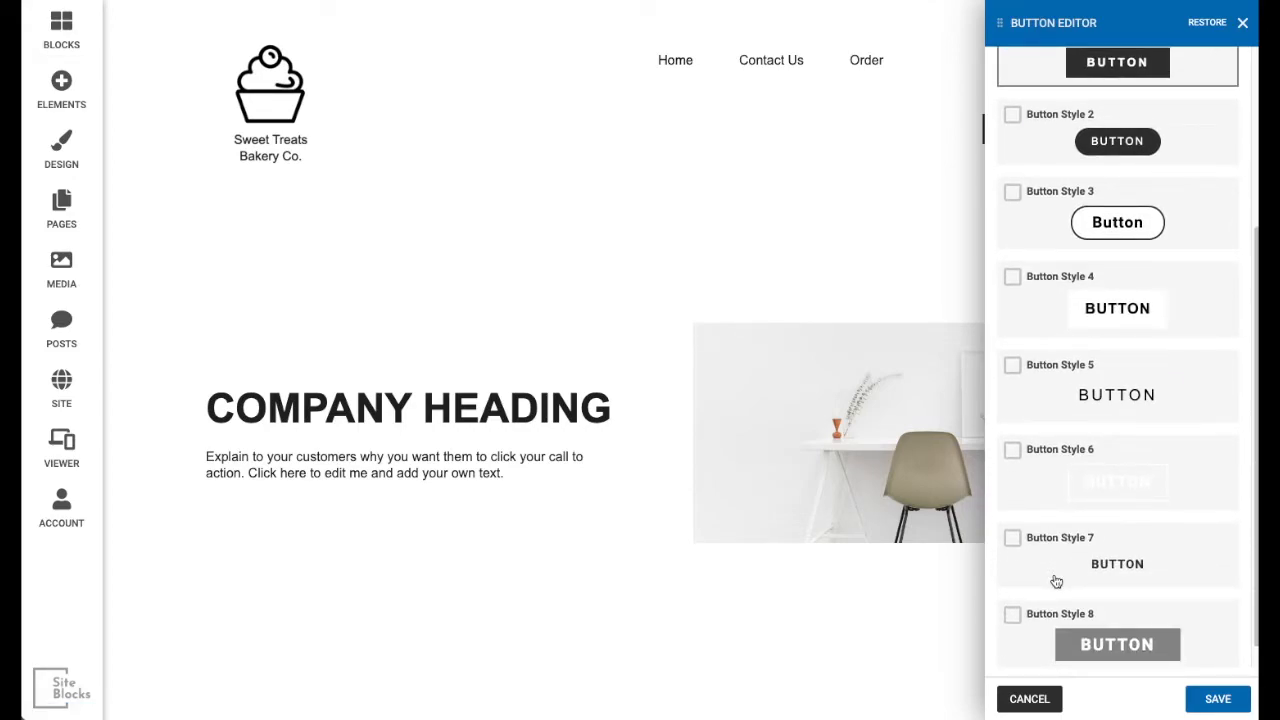
scroll(1056, 578, "up", 3)
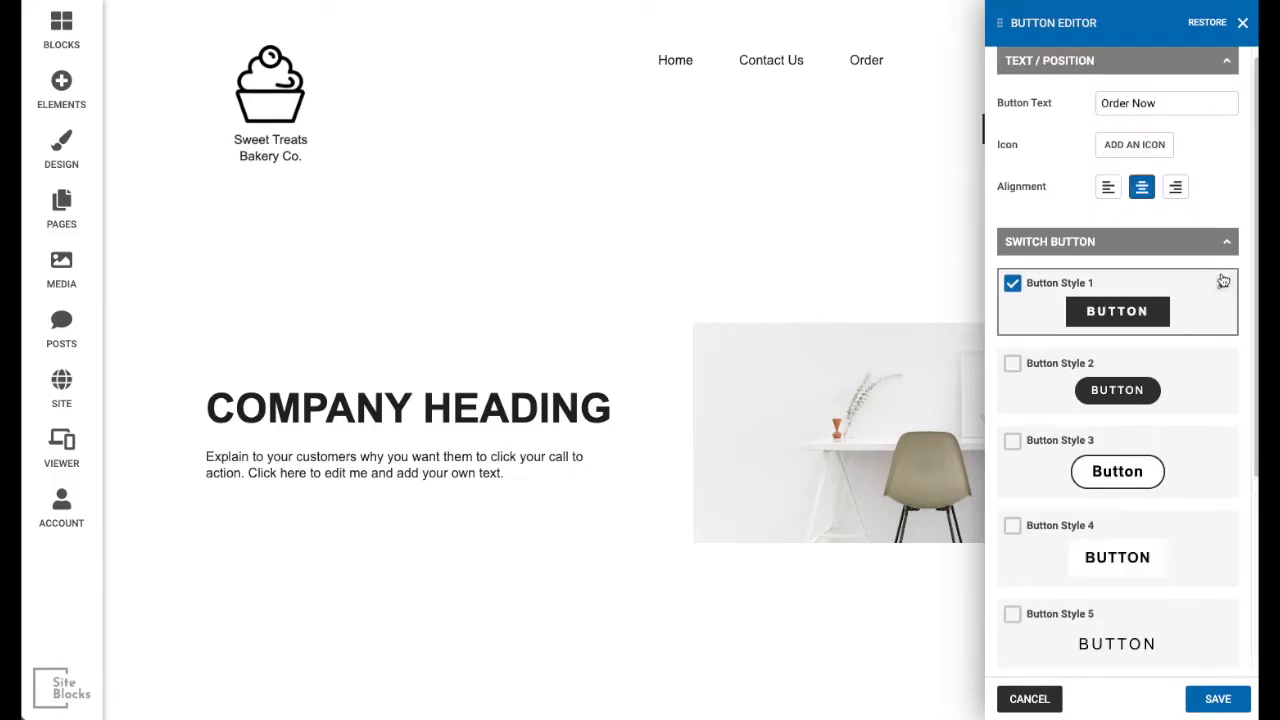
left_click(1223, 286)
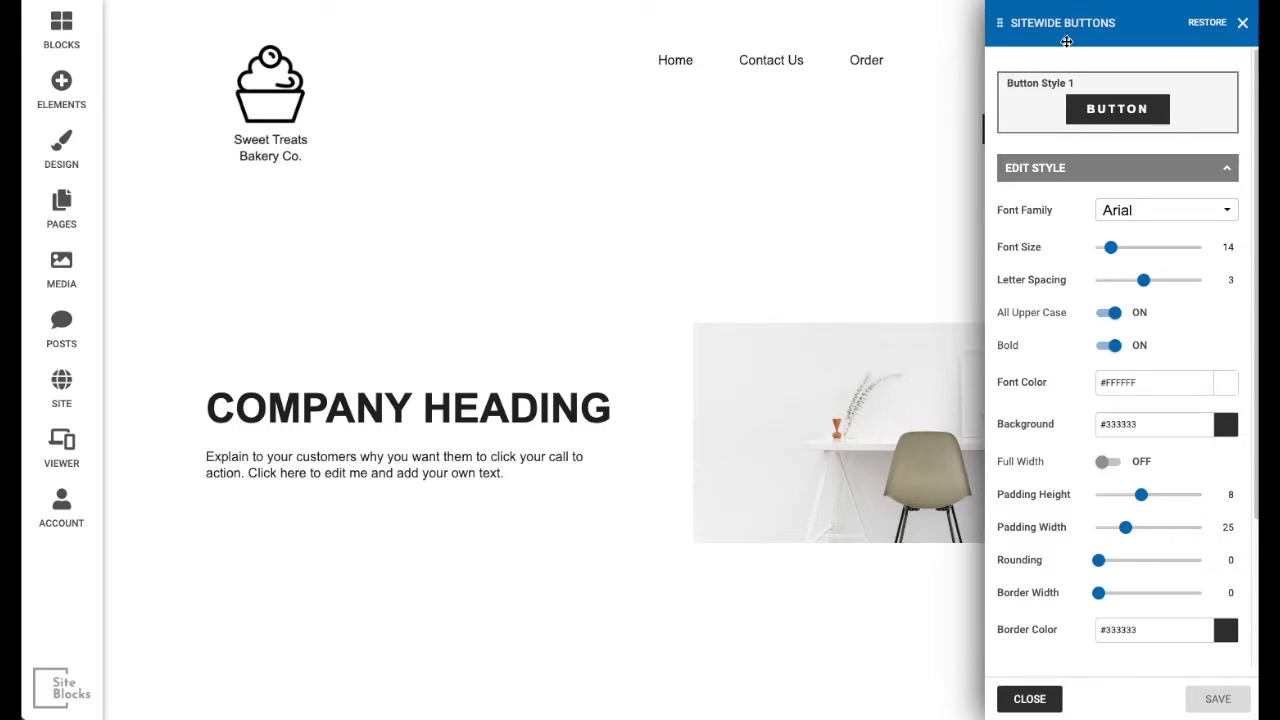
left_click(1030, 698)
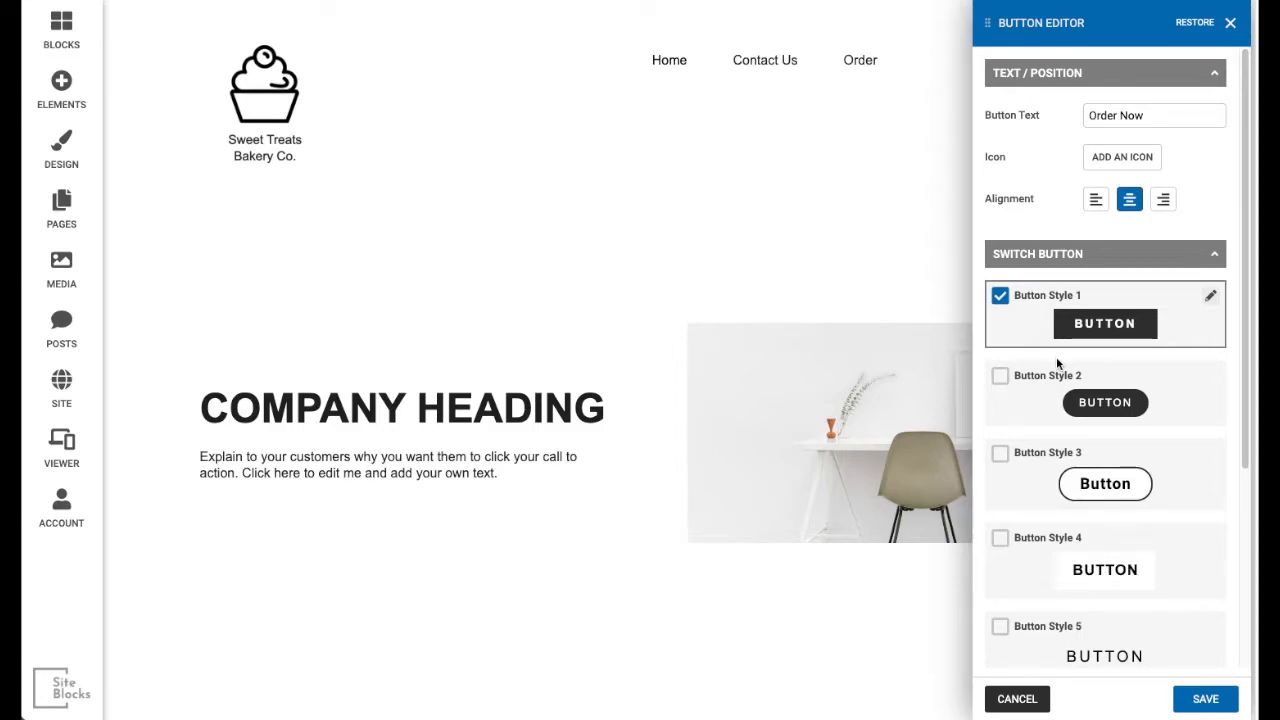
- Switch the Order Now button to Button Style 2 and save the changes
left_click(1001, 380)
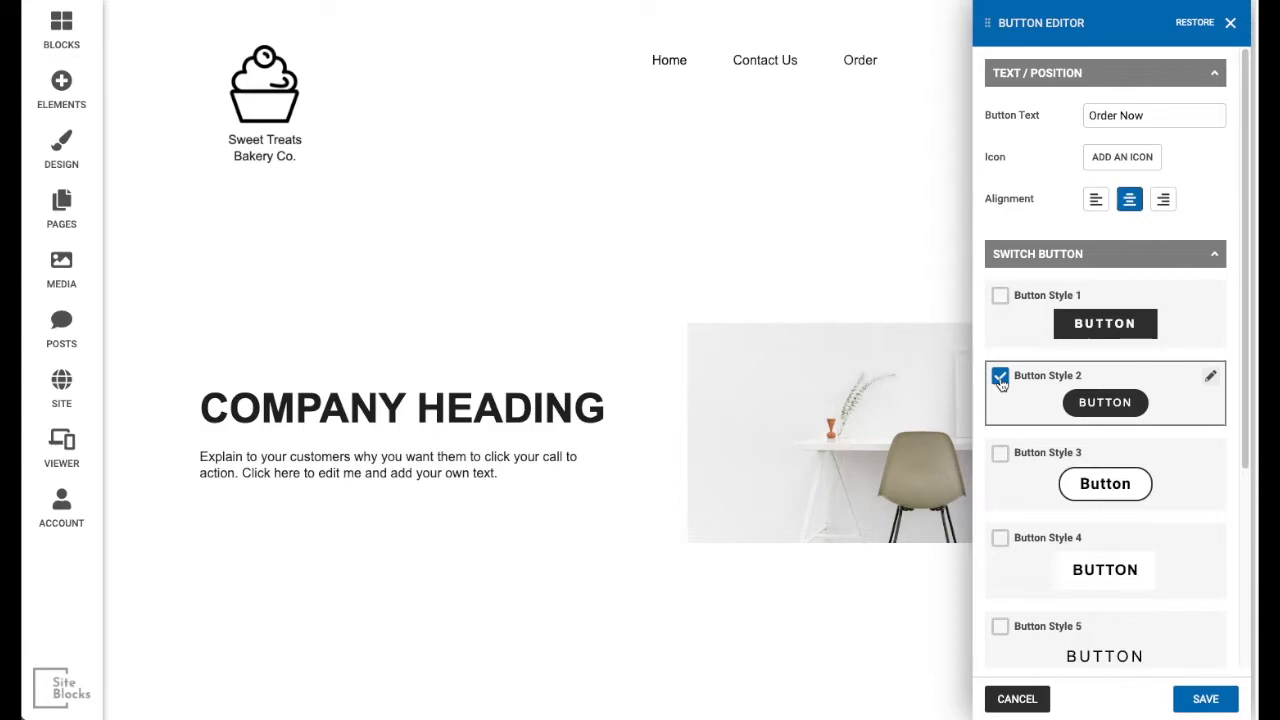
left_click(1204, 700)
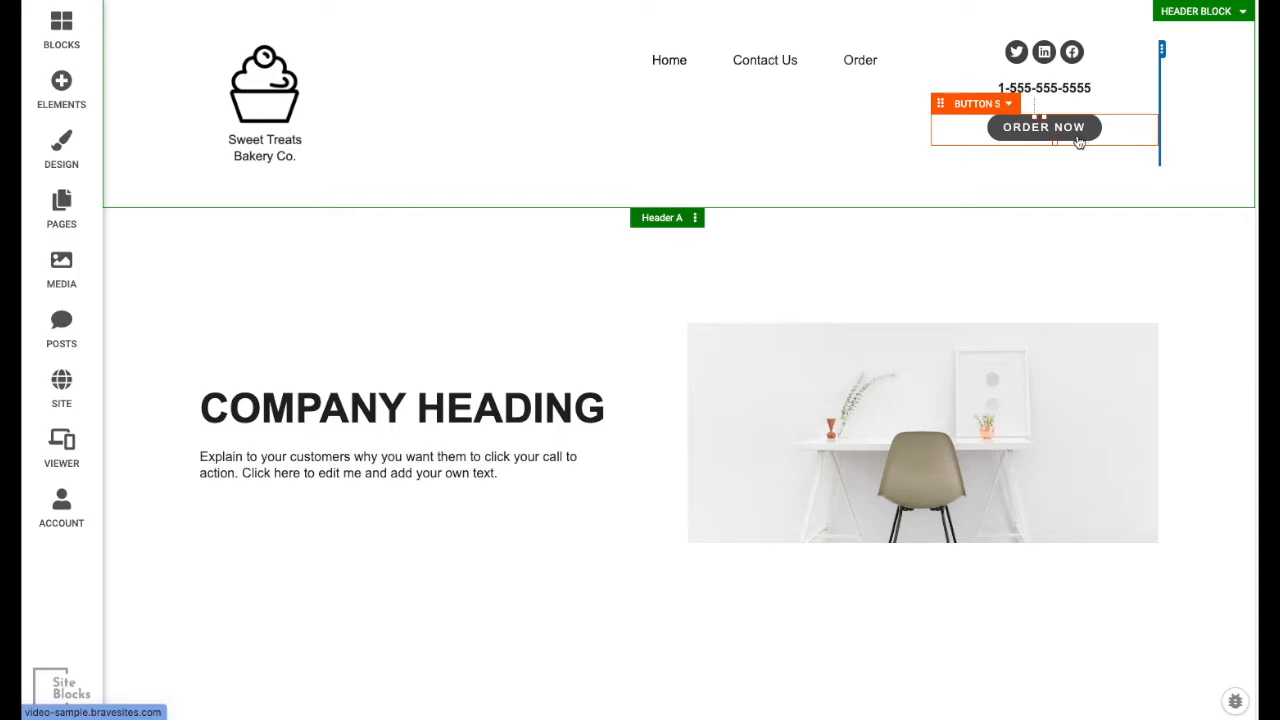
- Open the Order Now button's link for editing and bring up the list of site pages
left_click(976, 108)
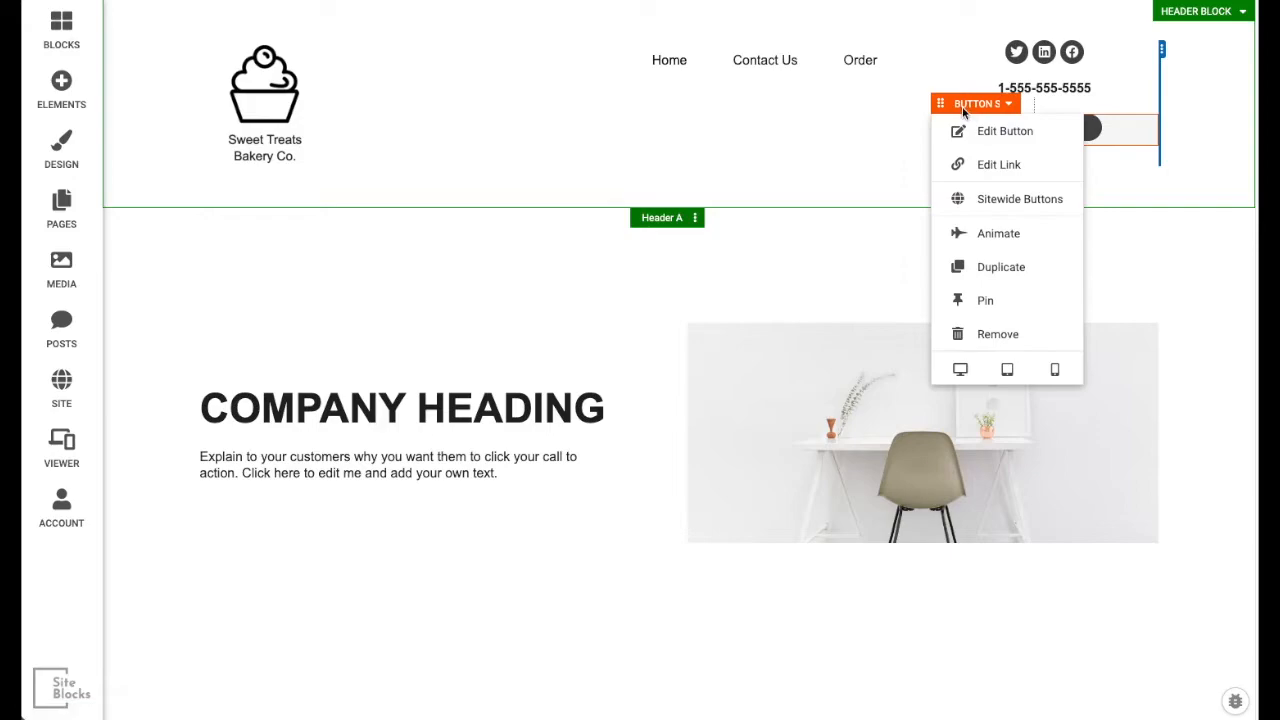
left_click(980, 168)
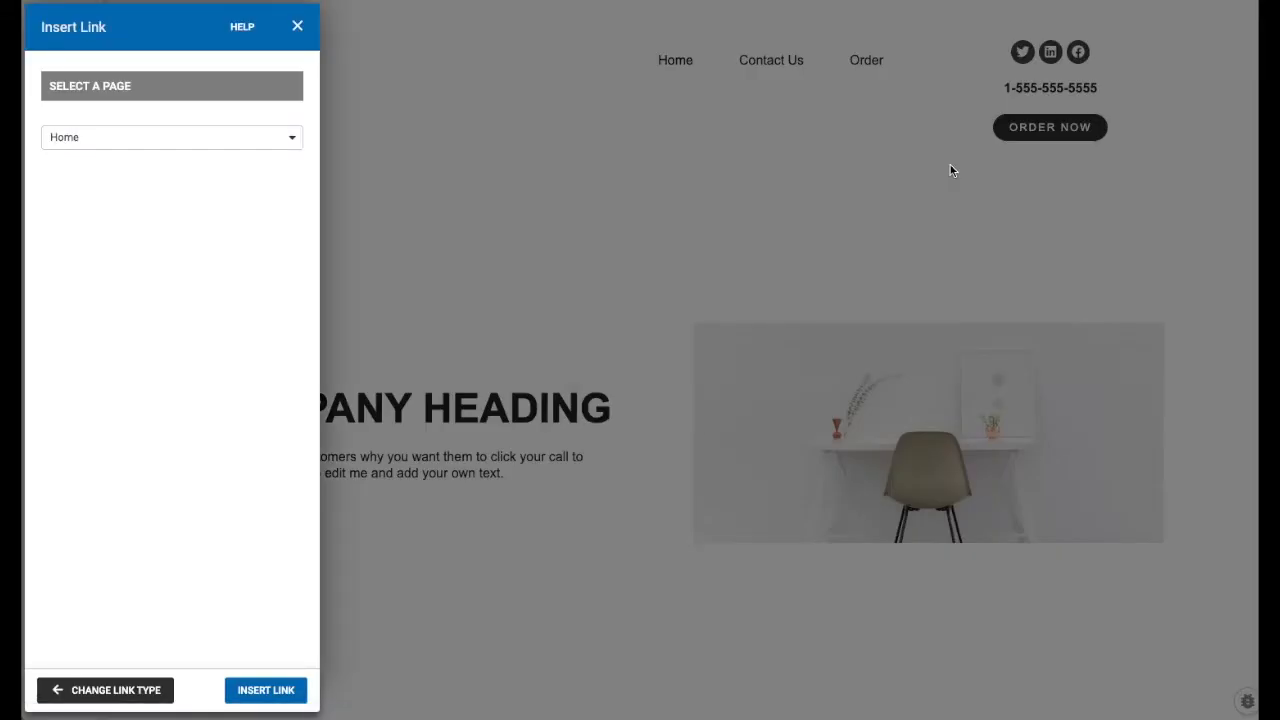
left_click(255, 138)
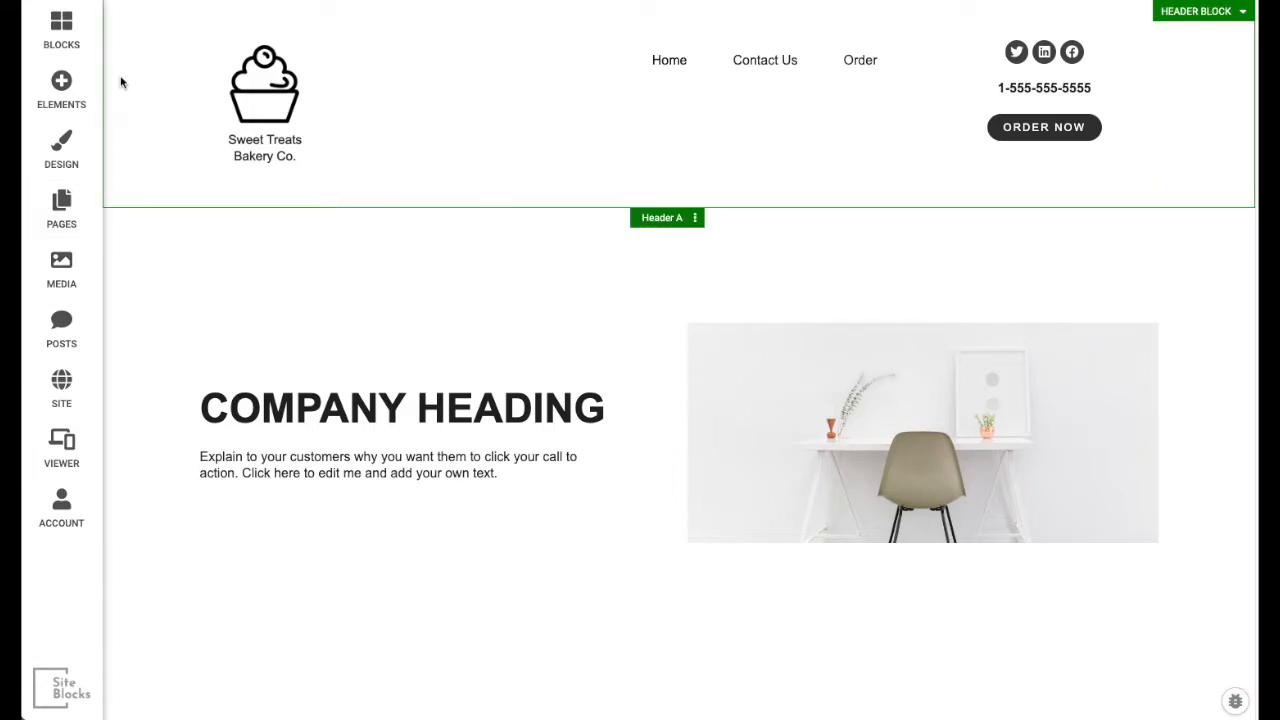
- Browse the Headers blocks and add the wedding banner with the hand-holding photo below the custom header row
left_click(61, 30)
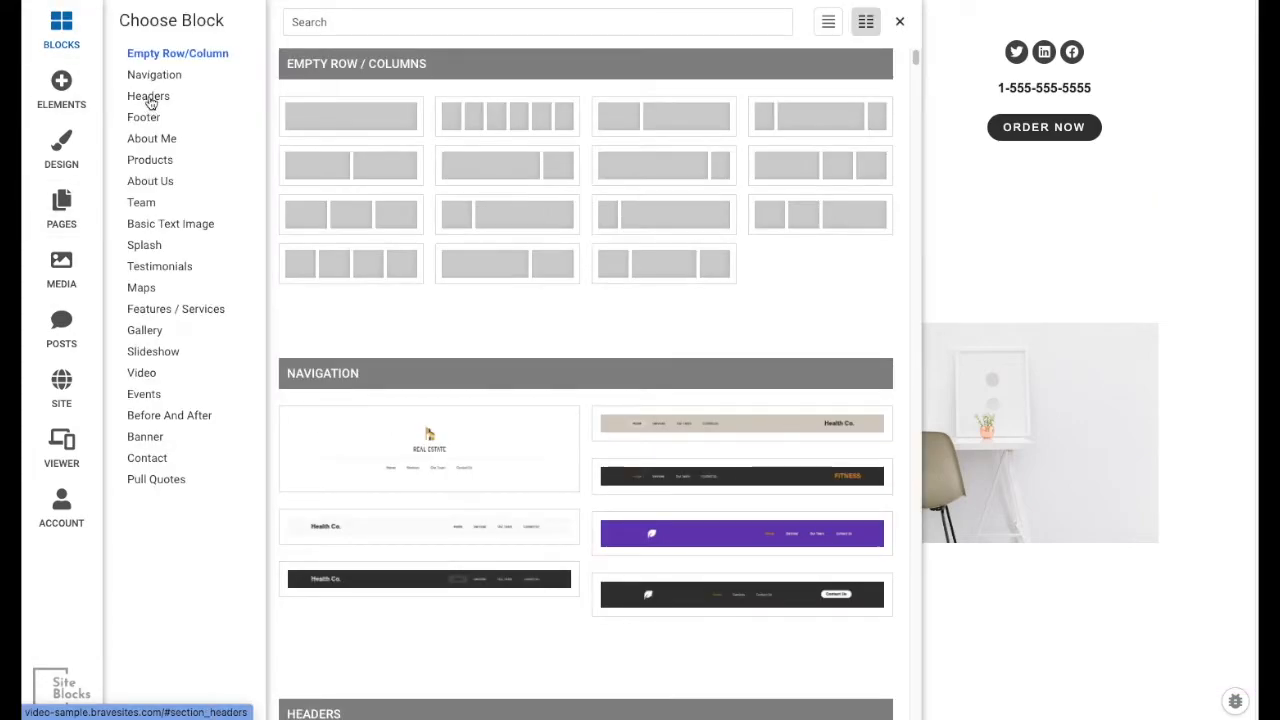
left_click(150, 100)
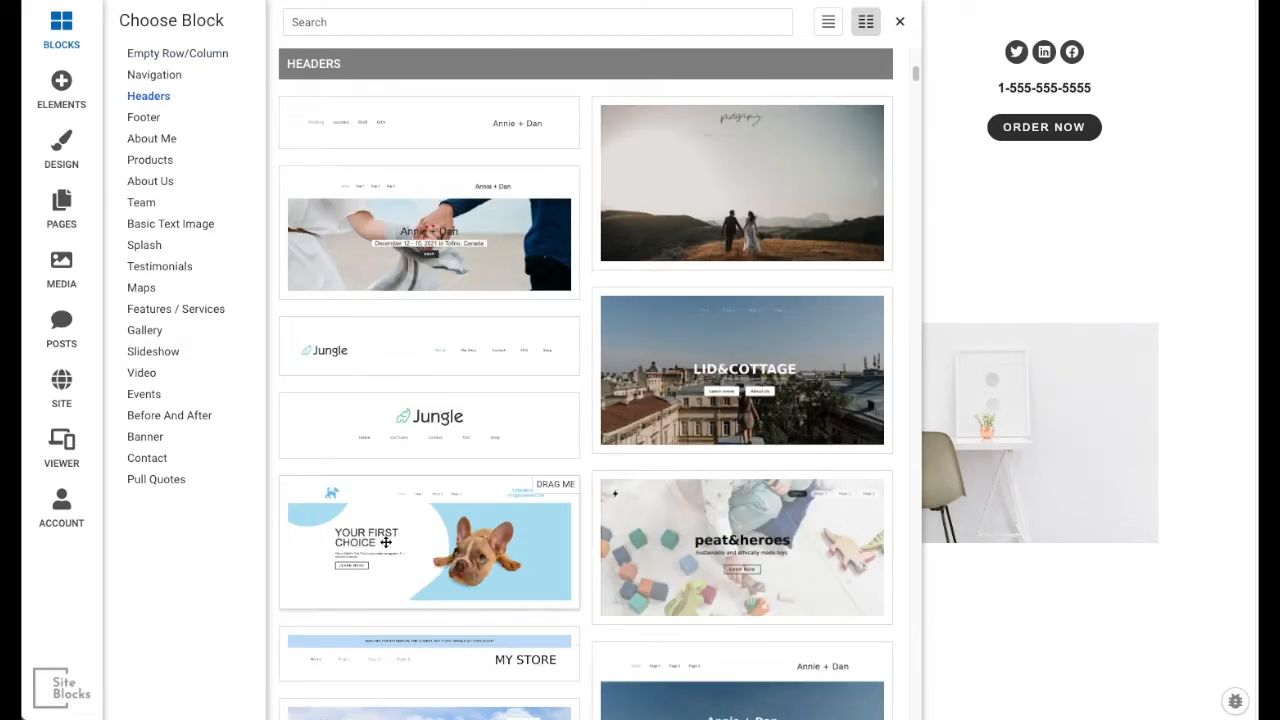
scroll(385, 542, "down", 5)
scroll(389, 541, "down", 6)
scroll(390, 541, "up", 5)
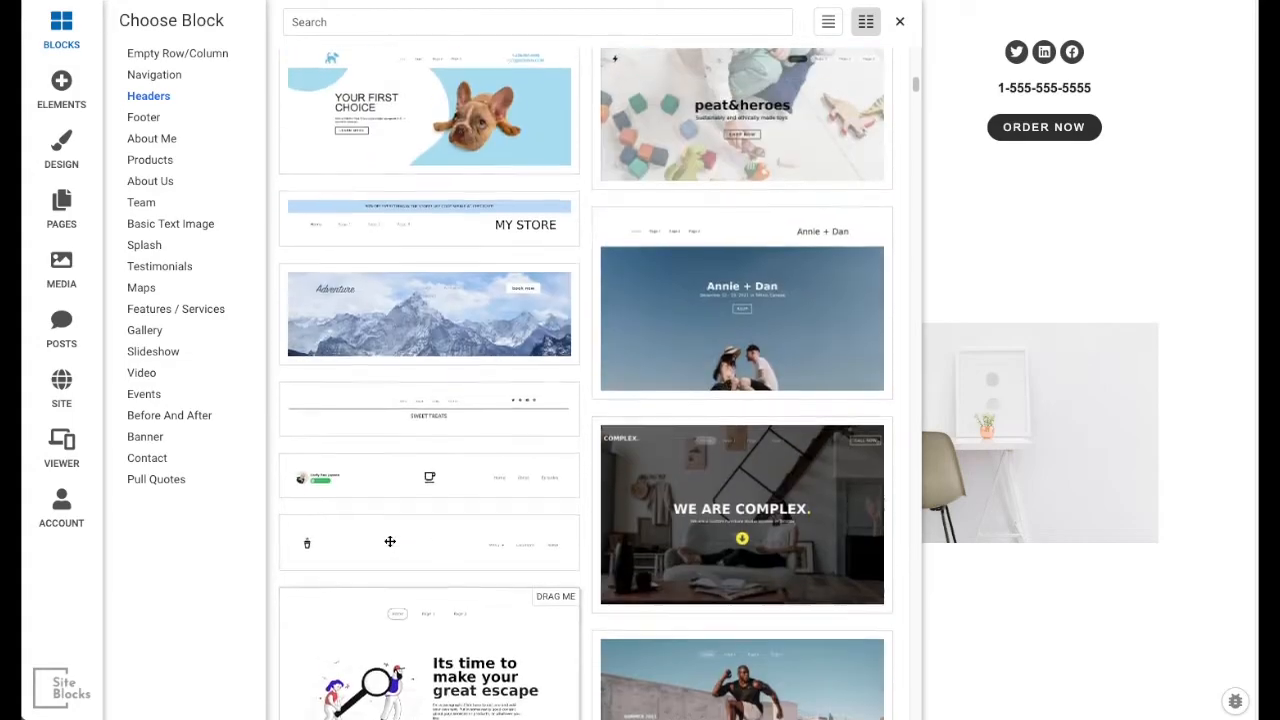
scroll(390, 541, "up", 6)
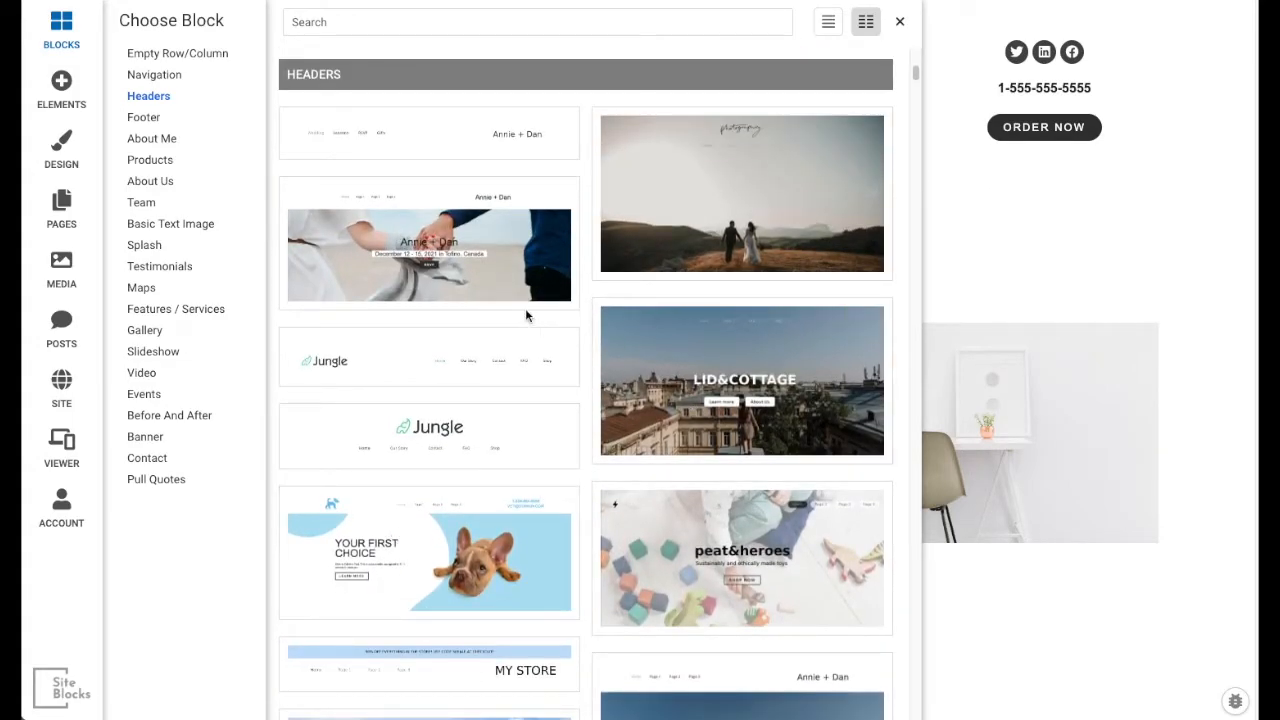
mouse_move(430, 248)
left_mouse_down()
mouse_move(380, 203)
mouse_move(445, 230)
left_mouse_up()
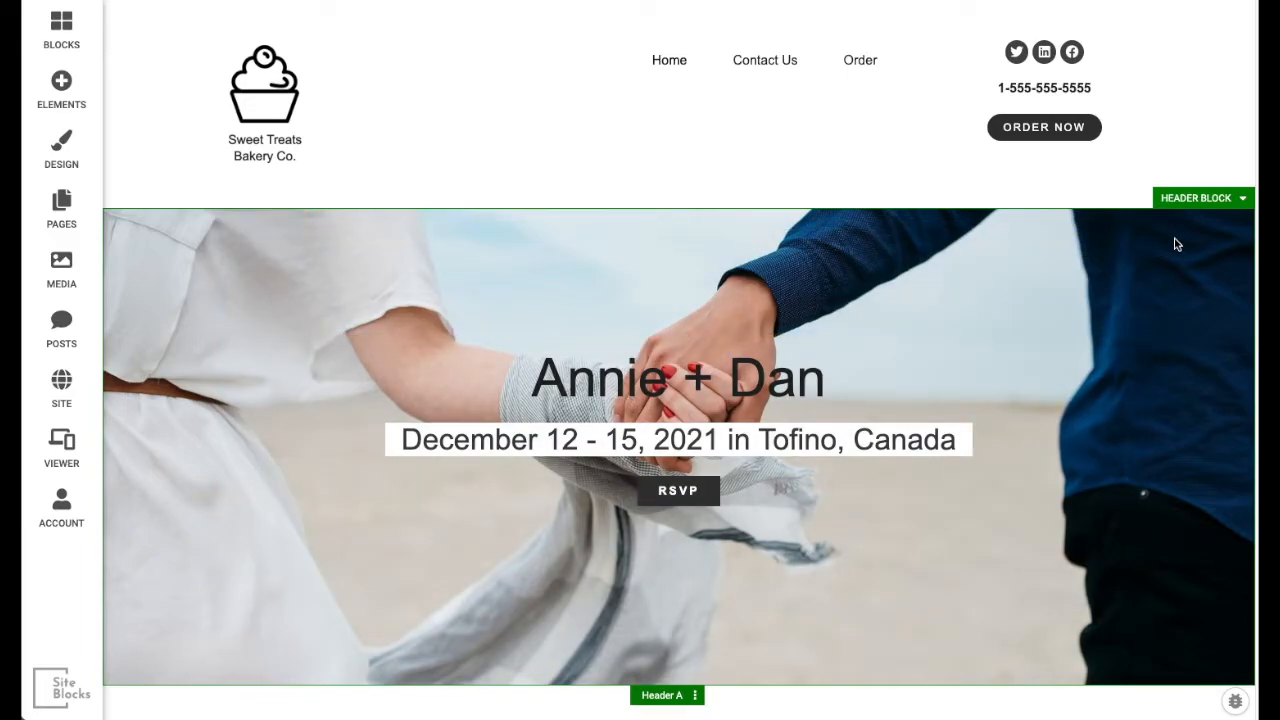
- Replace the wedding banner's background photo with the uploaded banner-image cupcake picture and save the block styles
left_click(1198, 205)
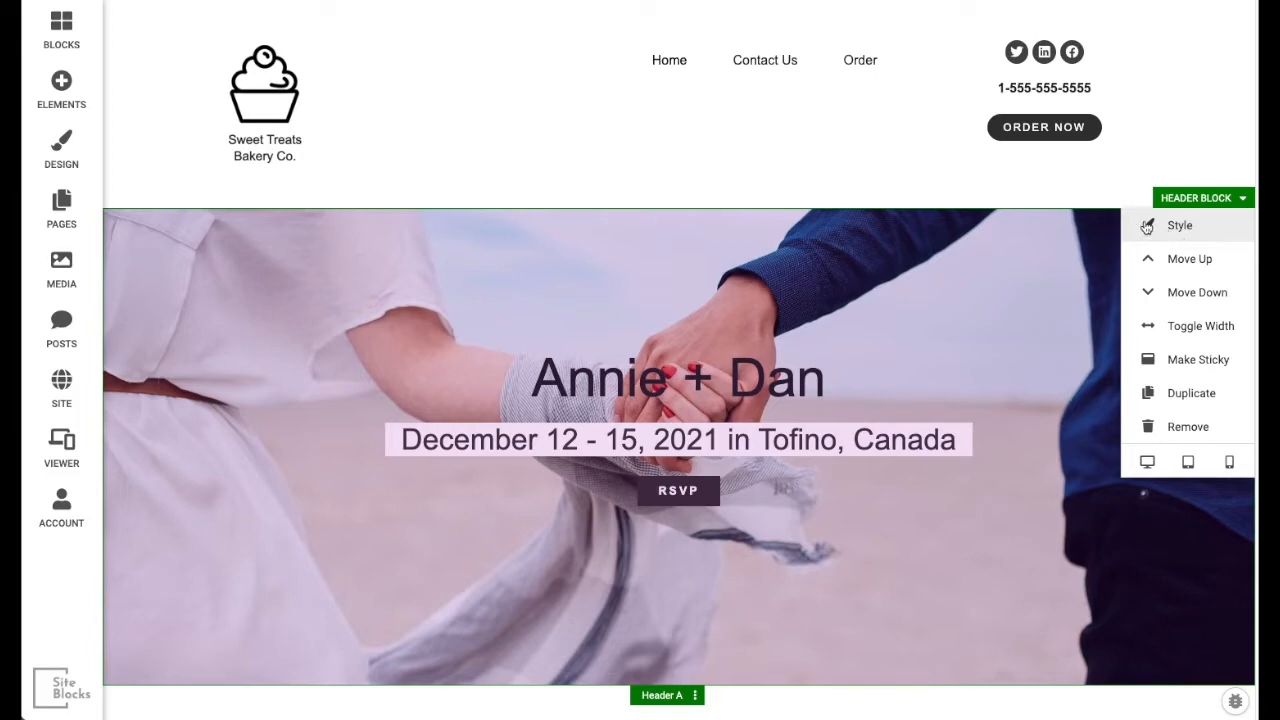
left_click(1161, 229)
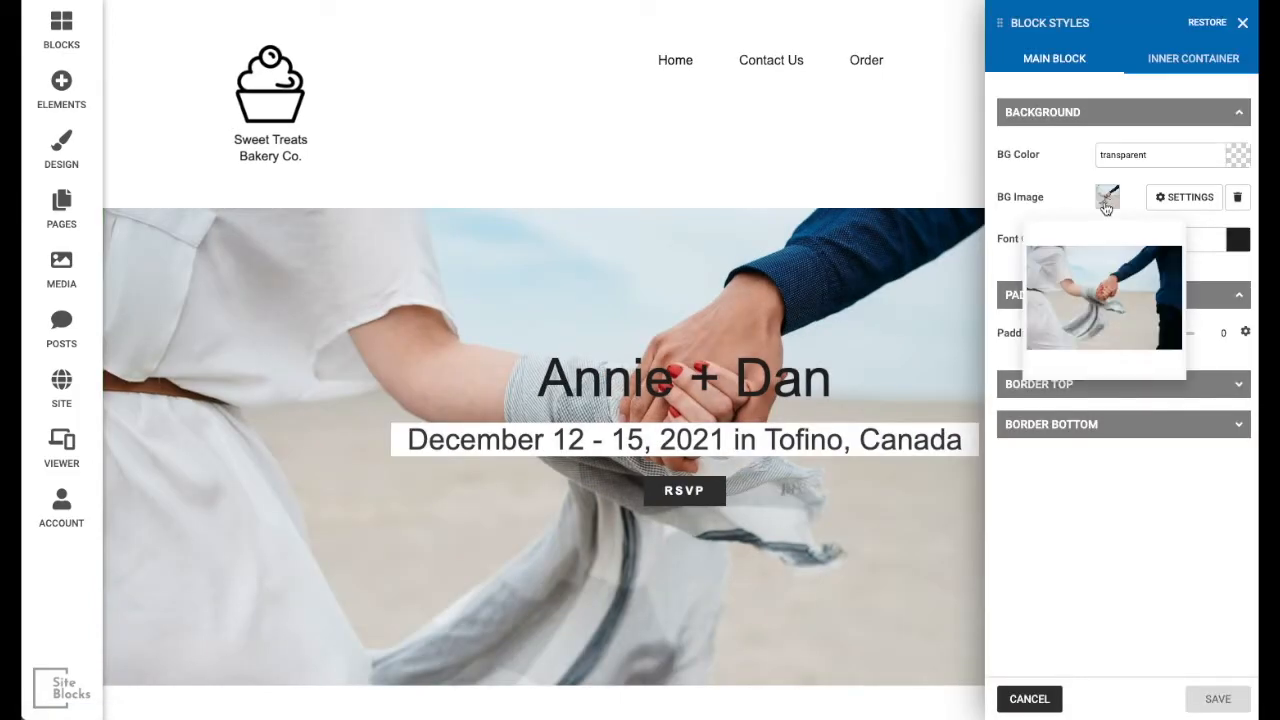
left_click(1106, 200)
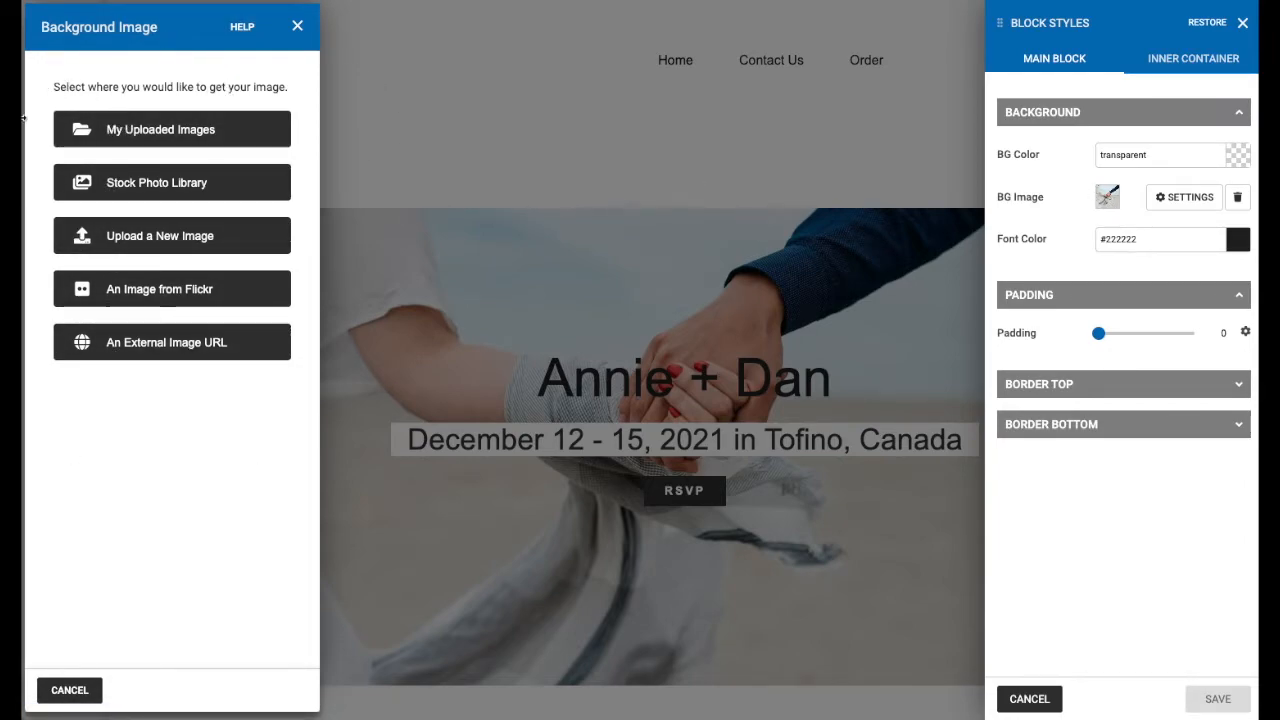
left_click(75, 133)
left_click(910, 210)
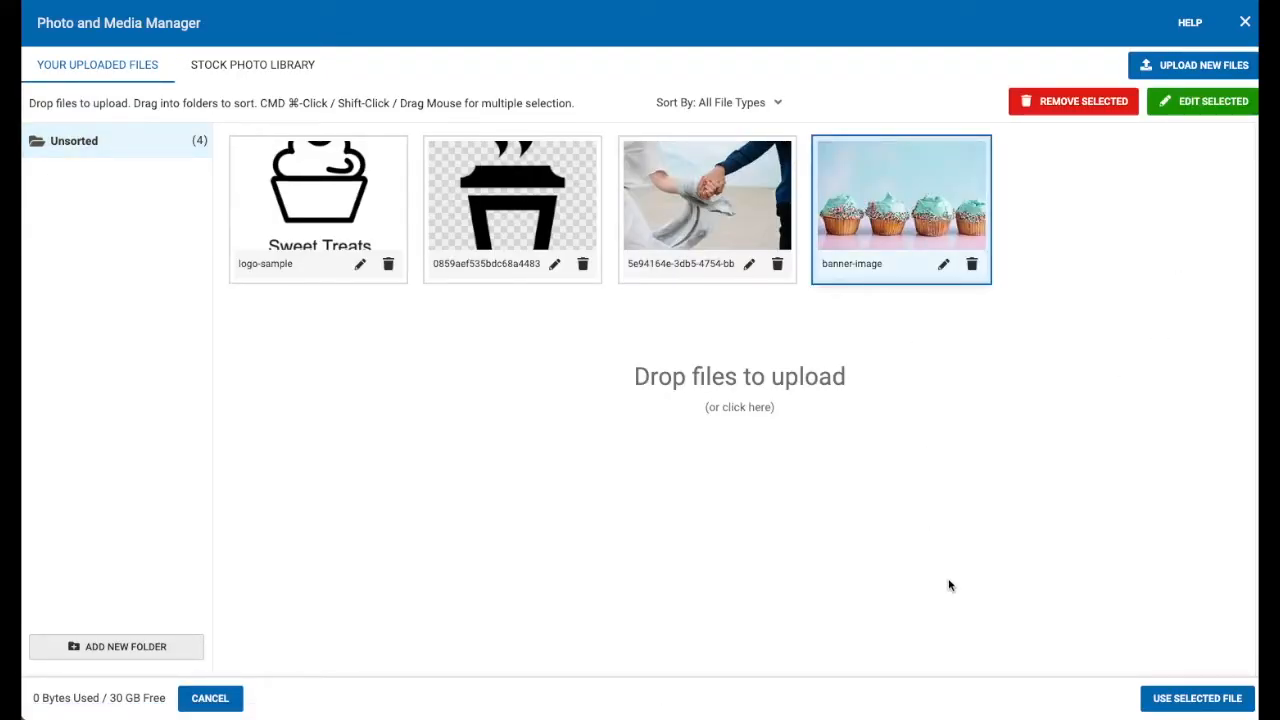
left_click(1209, 705)
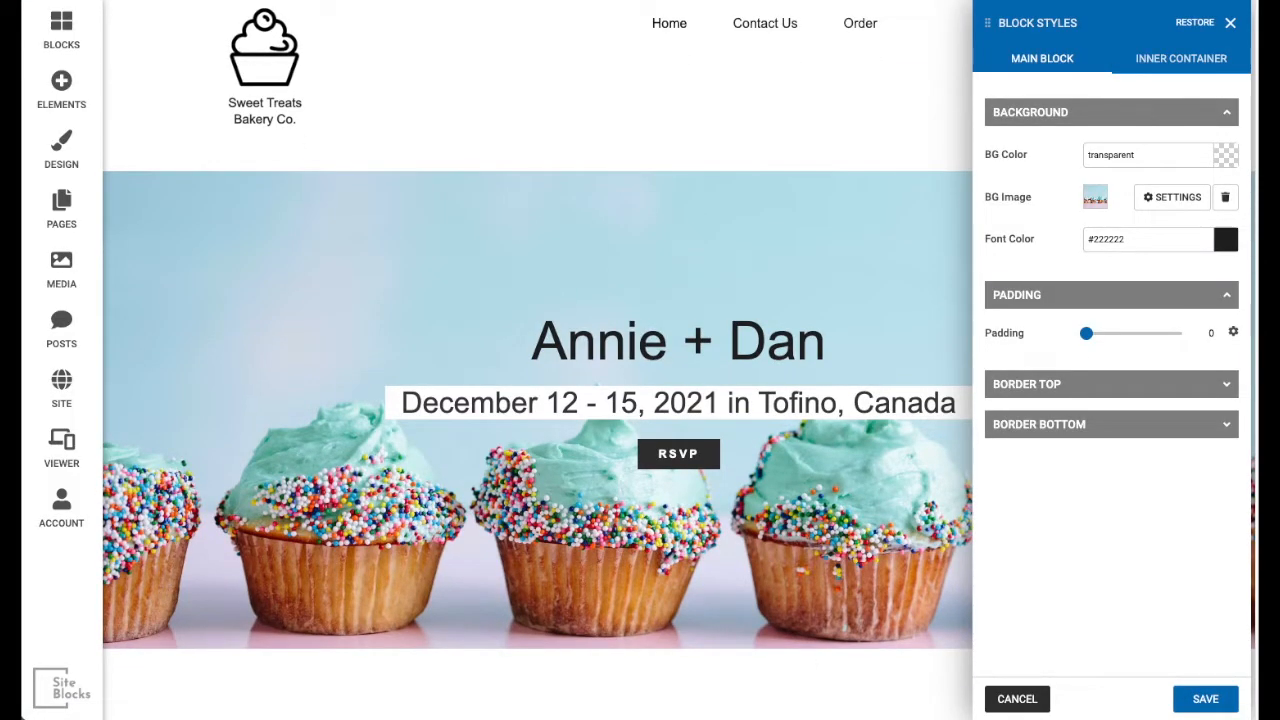
left_click(1208, 699)
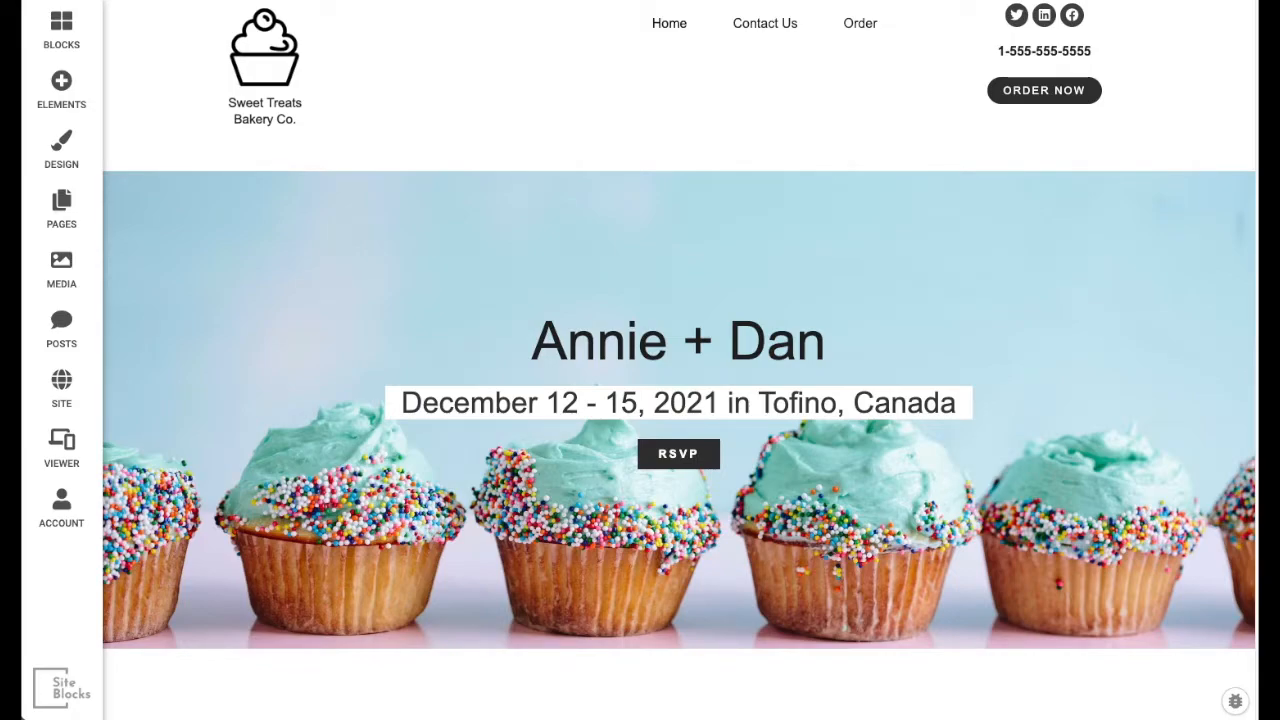
- Replace the banner's heading text with "Sweet Treats Bakery Co."
left_click_drag(845, 346, 533, 350)
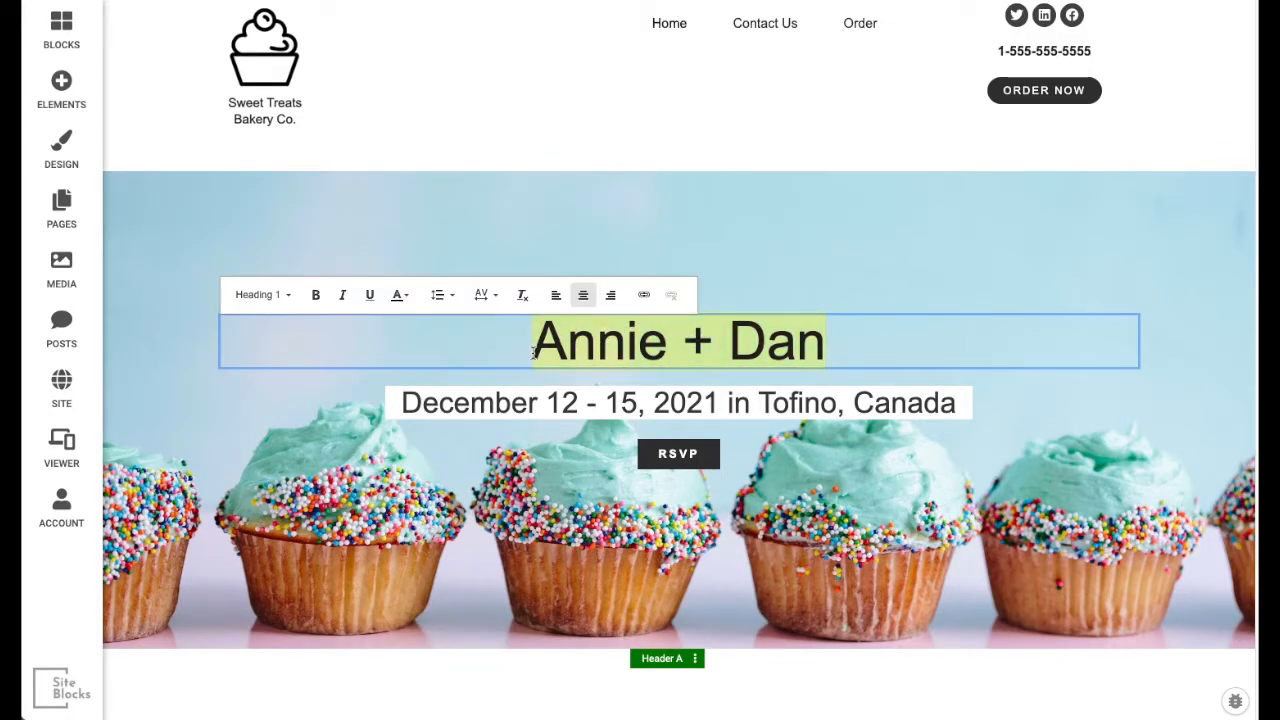
type("Sweet ")
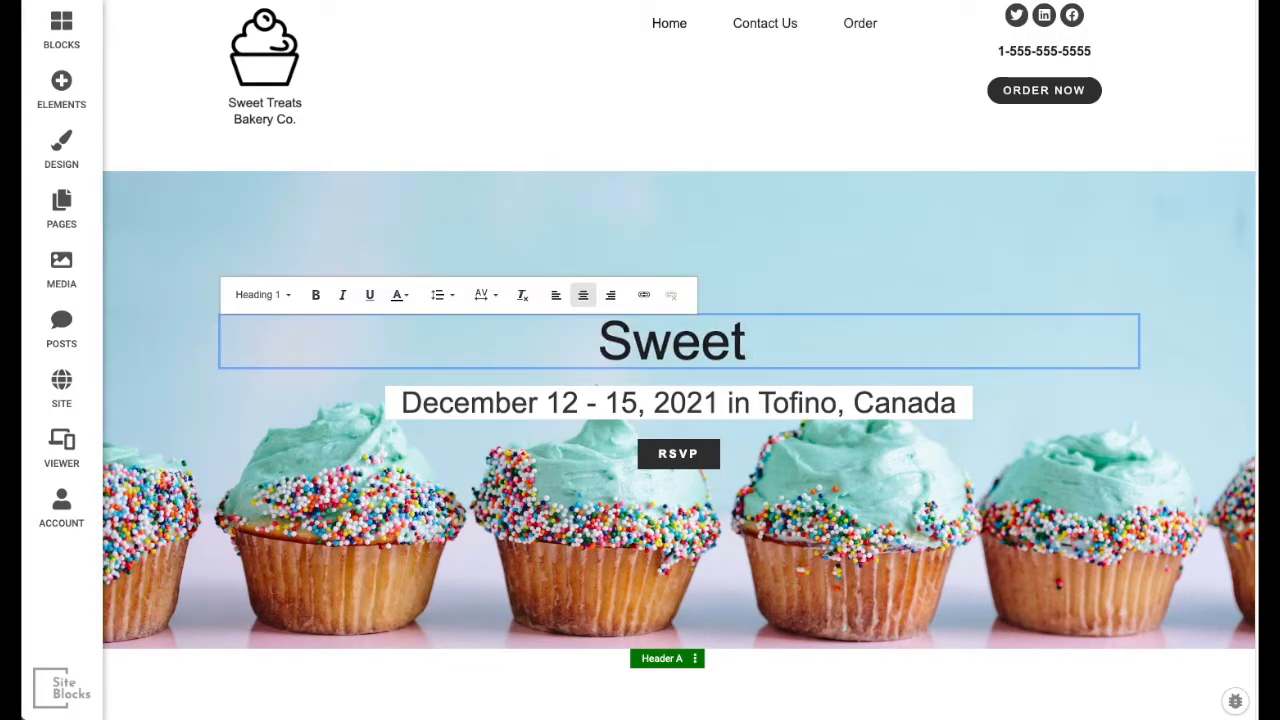
type("Treats Bakery Co.")
- Replace the date and location line under the banner heading with "Best cupcakes in Vancouver since 1905."
left_click(618, 412)
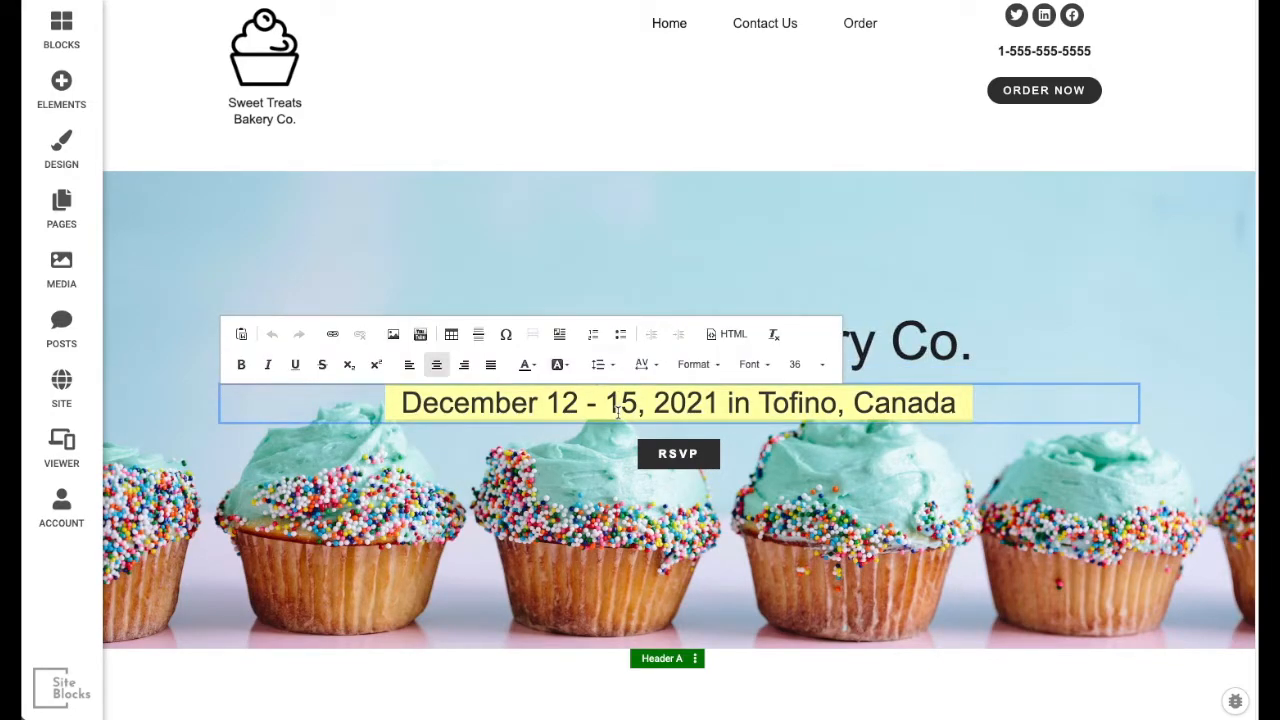
type("Be")
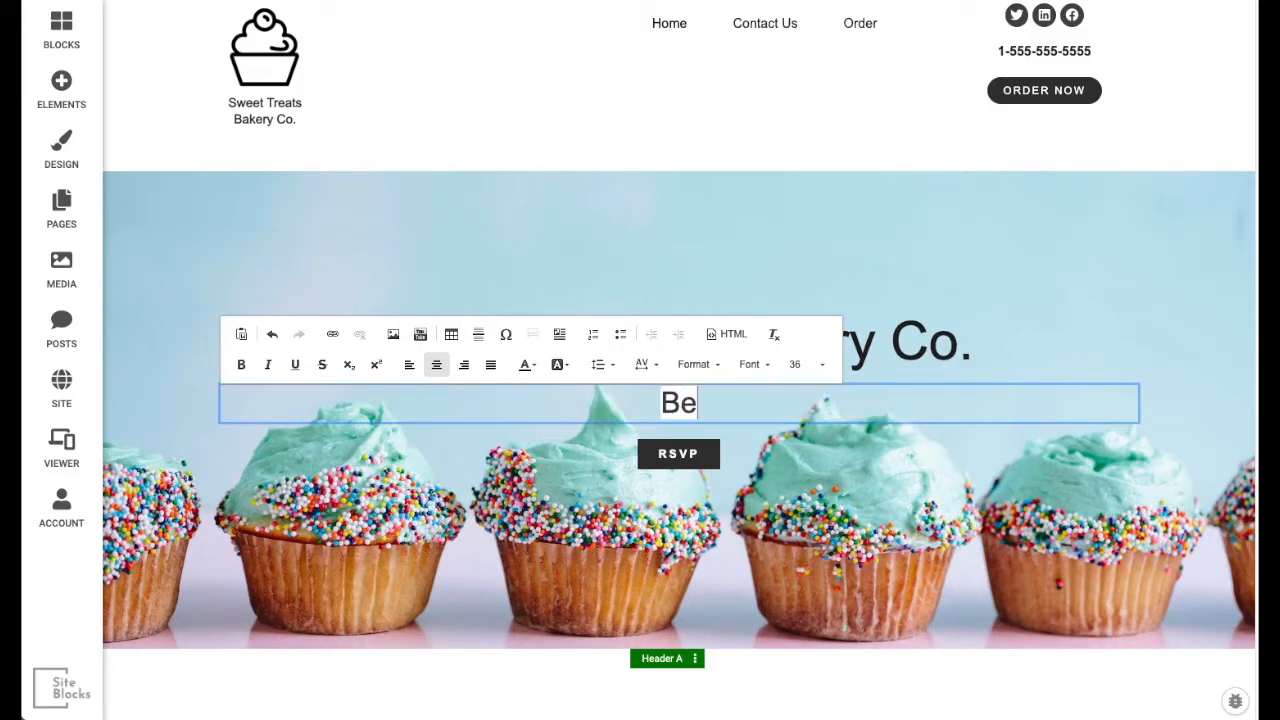
type("st cupcak")
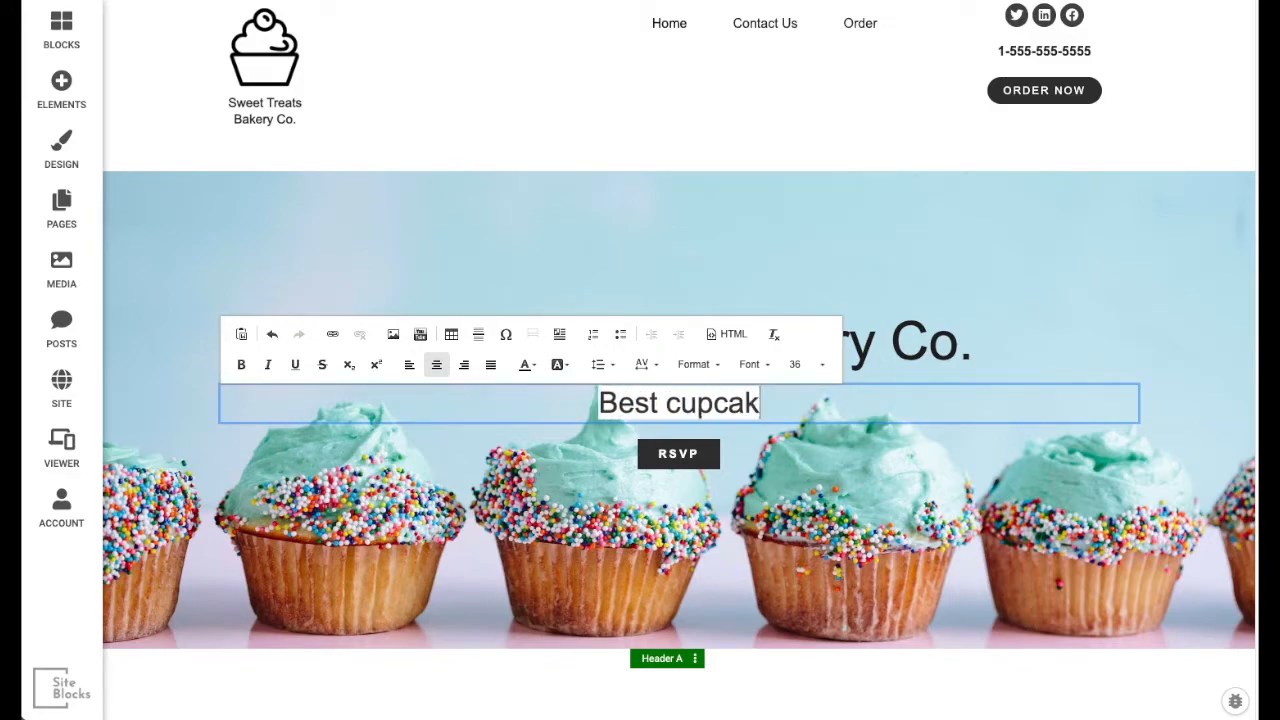
type("es in Vancouver since ")
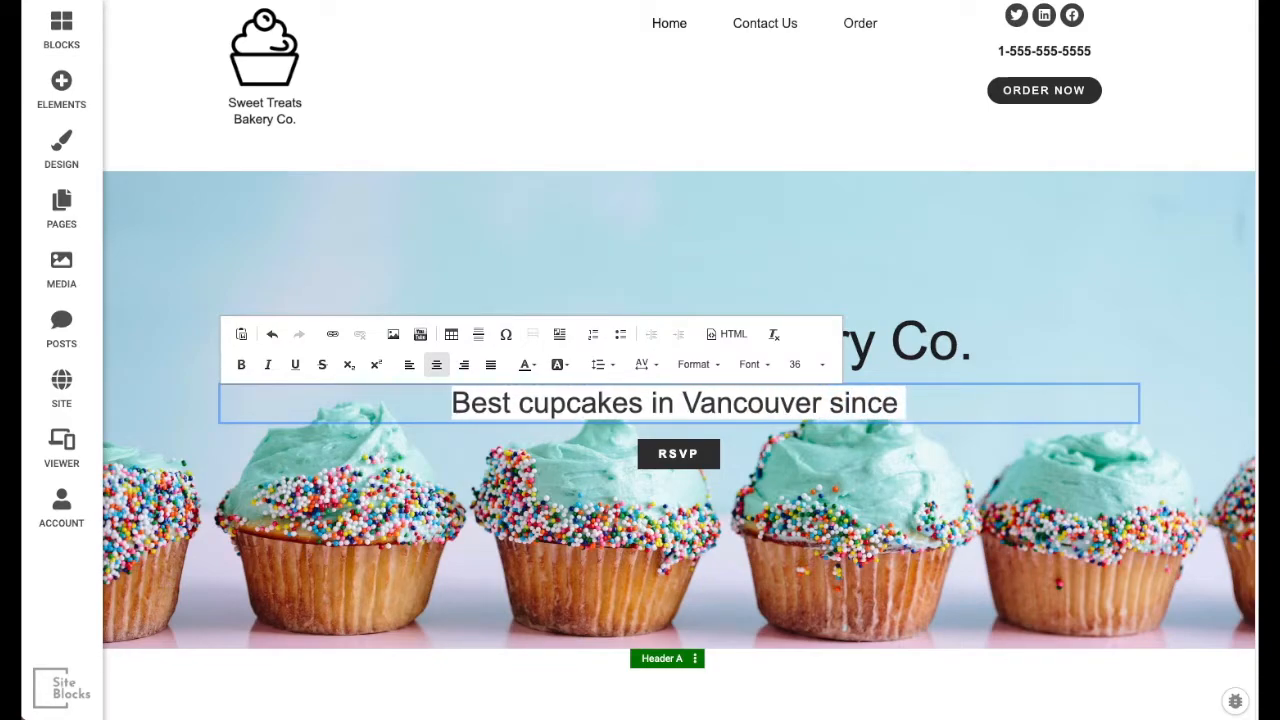
type("1905")
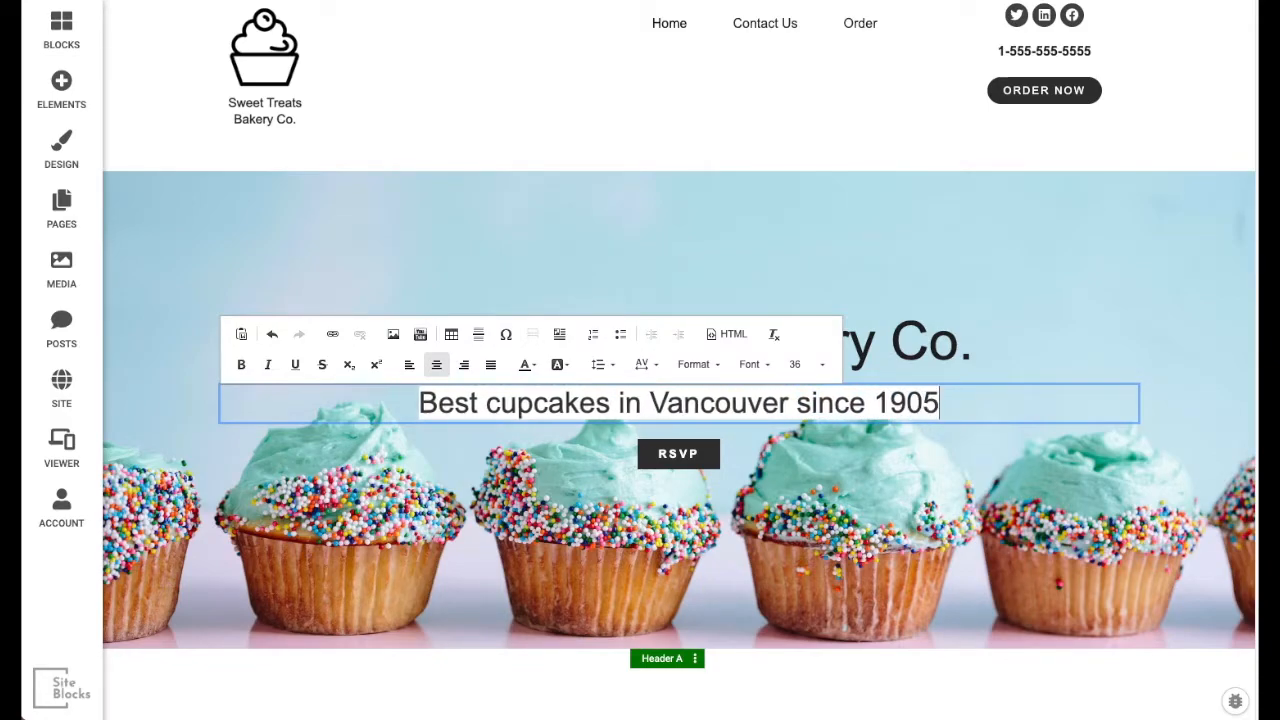
type(".")
- Remove the white highlight behind the whole banner tagline and make the text italic
key("ctrl+a")
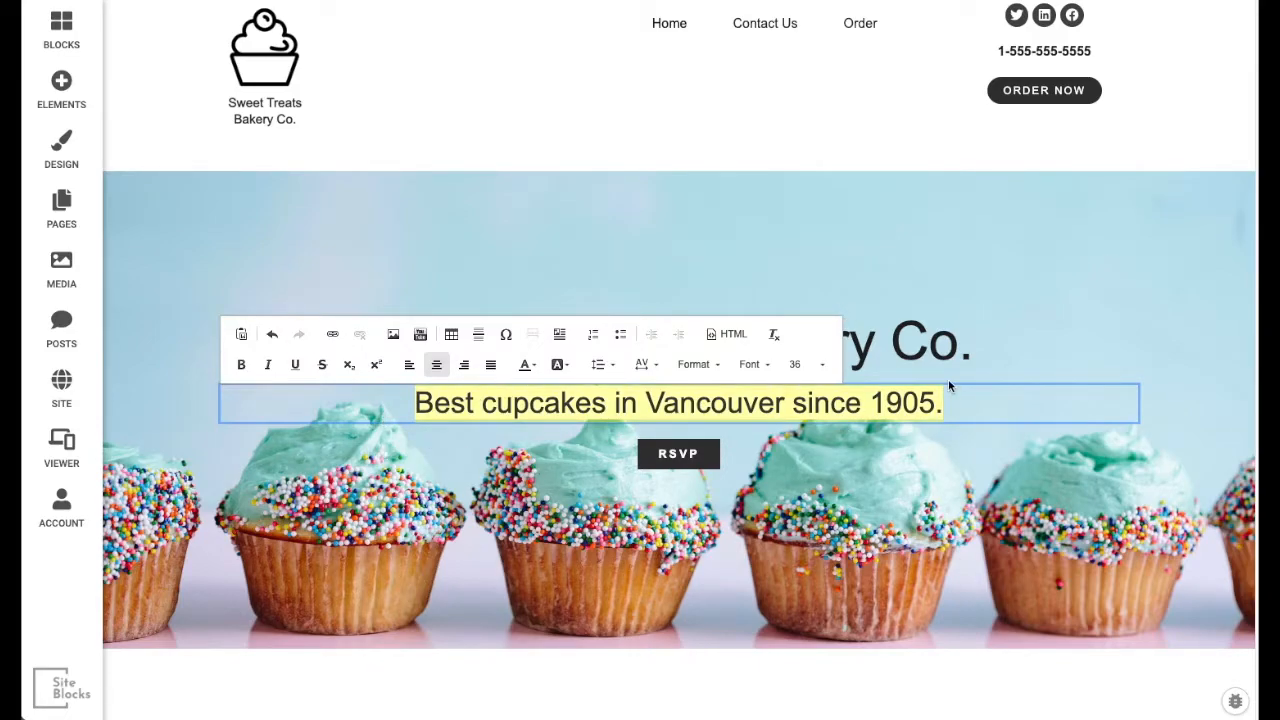
left_click(557, 367)
left_click(559, 393)
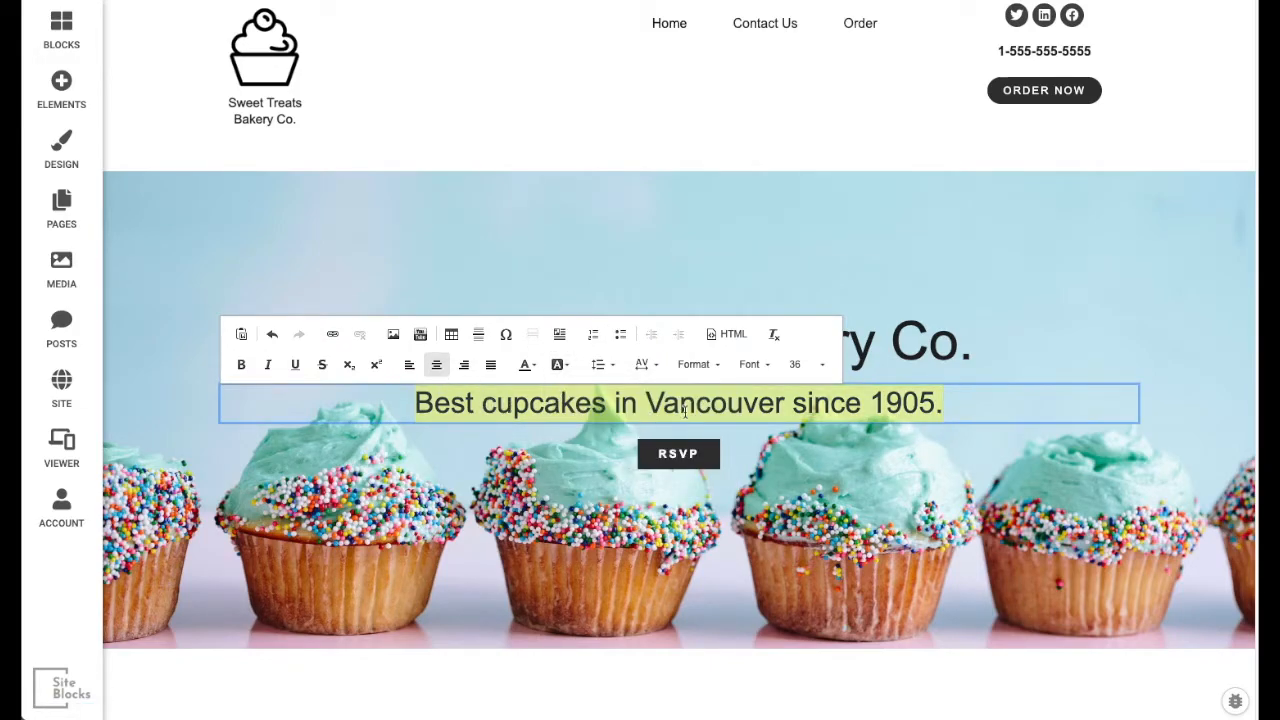
left_click(268, 364)
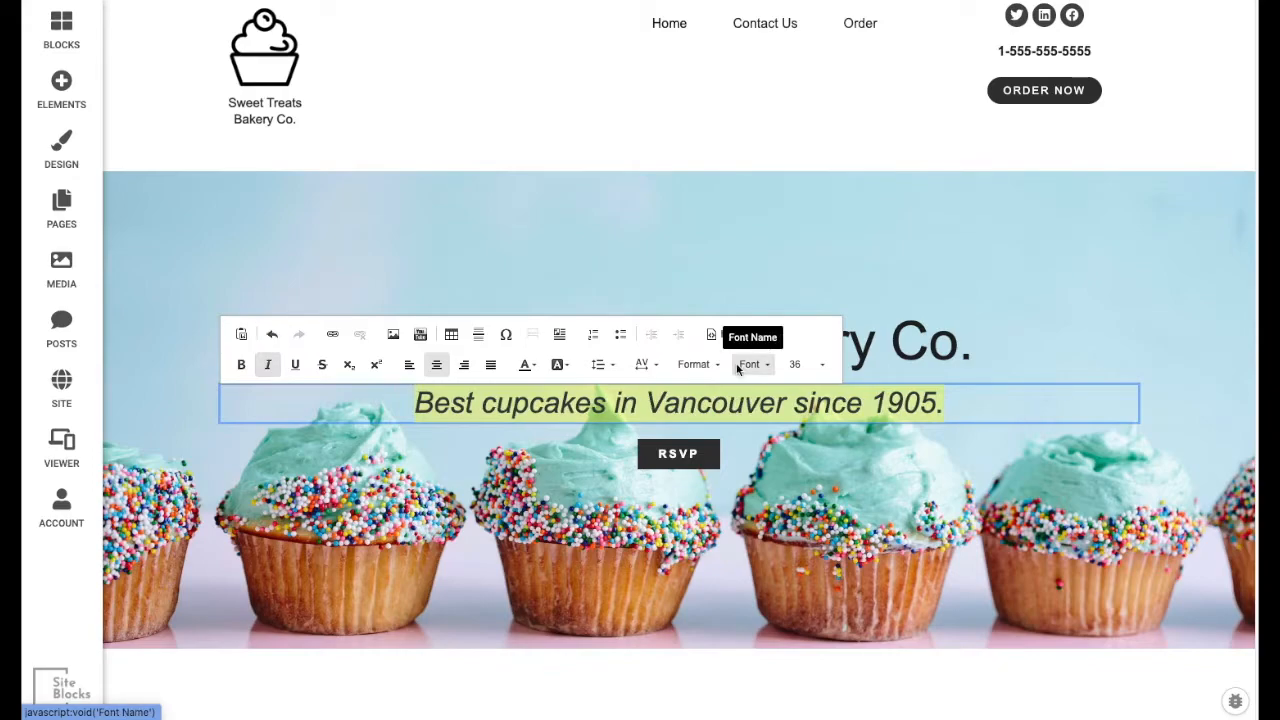
- Format the banner tagline with the Droid Sans font at size 20
left_click(748, 365)
scroll(758, 510, "down", 4)
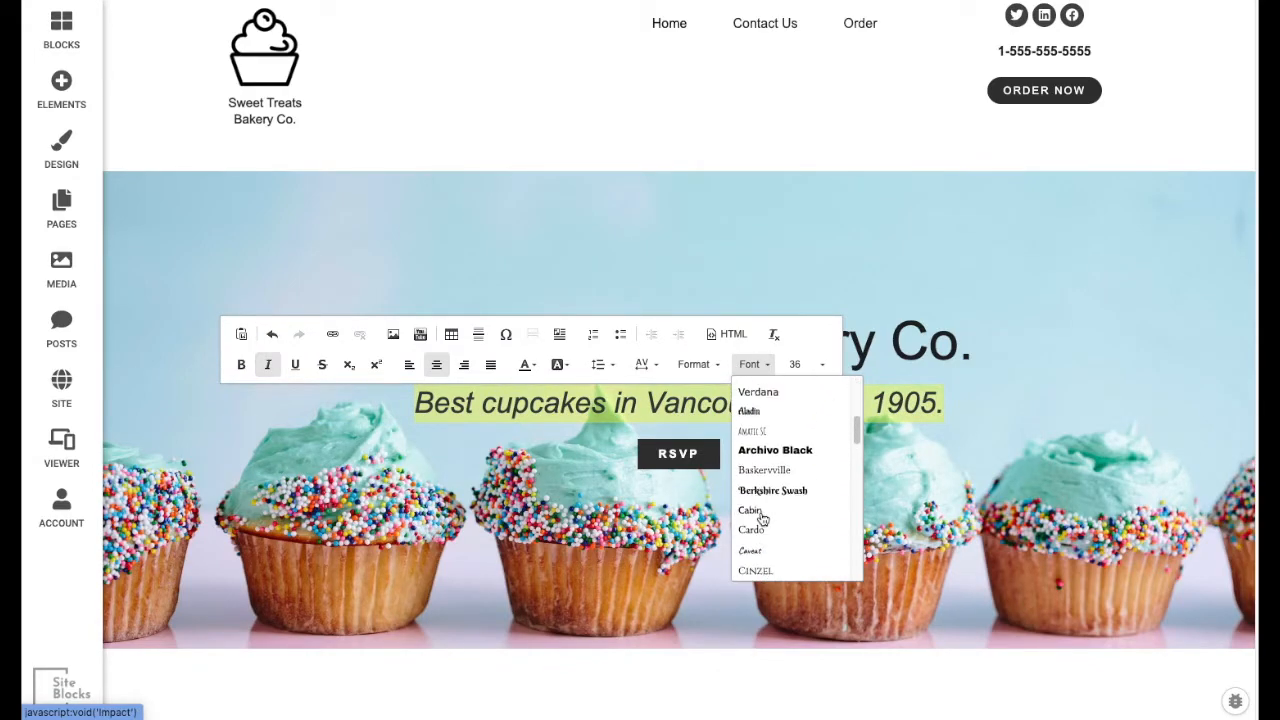
left_click(760, 509)
left_click(810, 364)
scroll(822, 480, "up", 5)
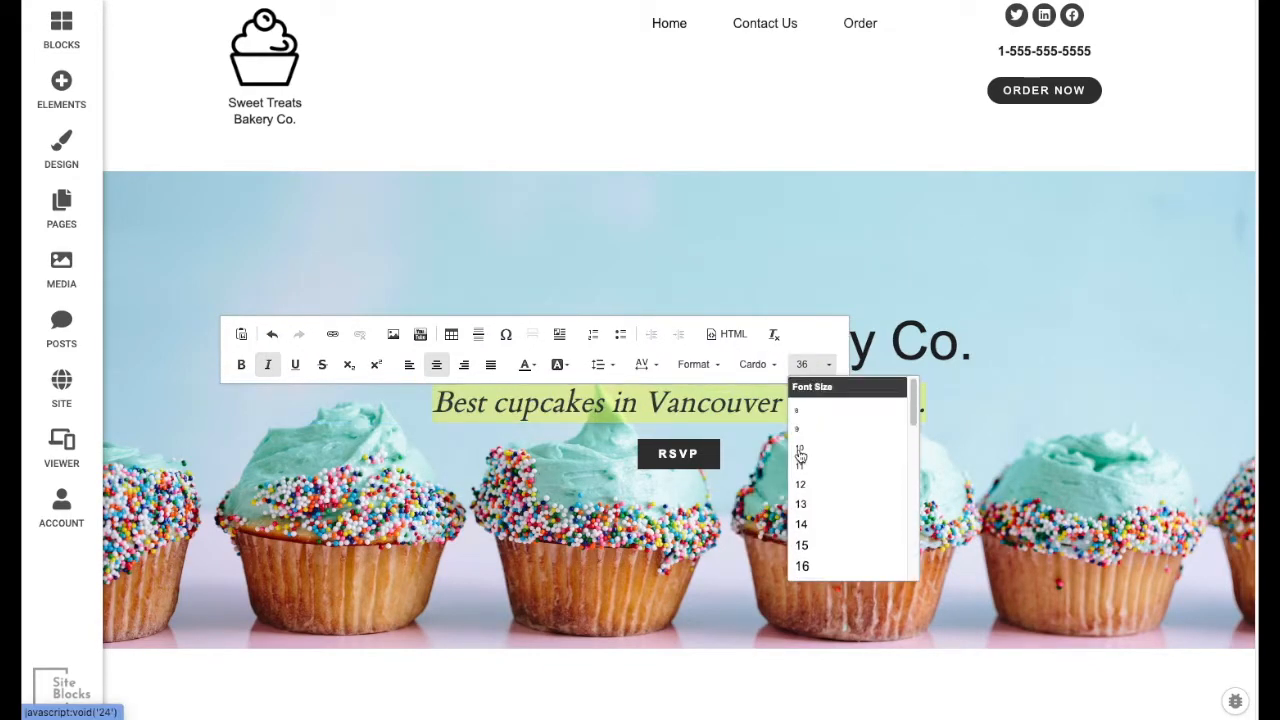
scroll(823, 520, "down", 3)
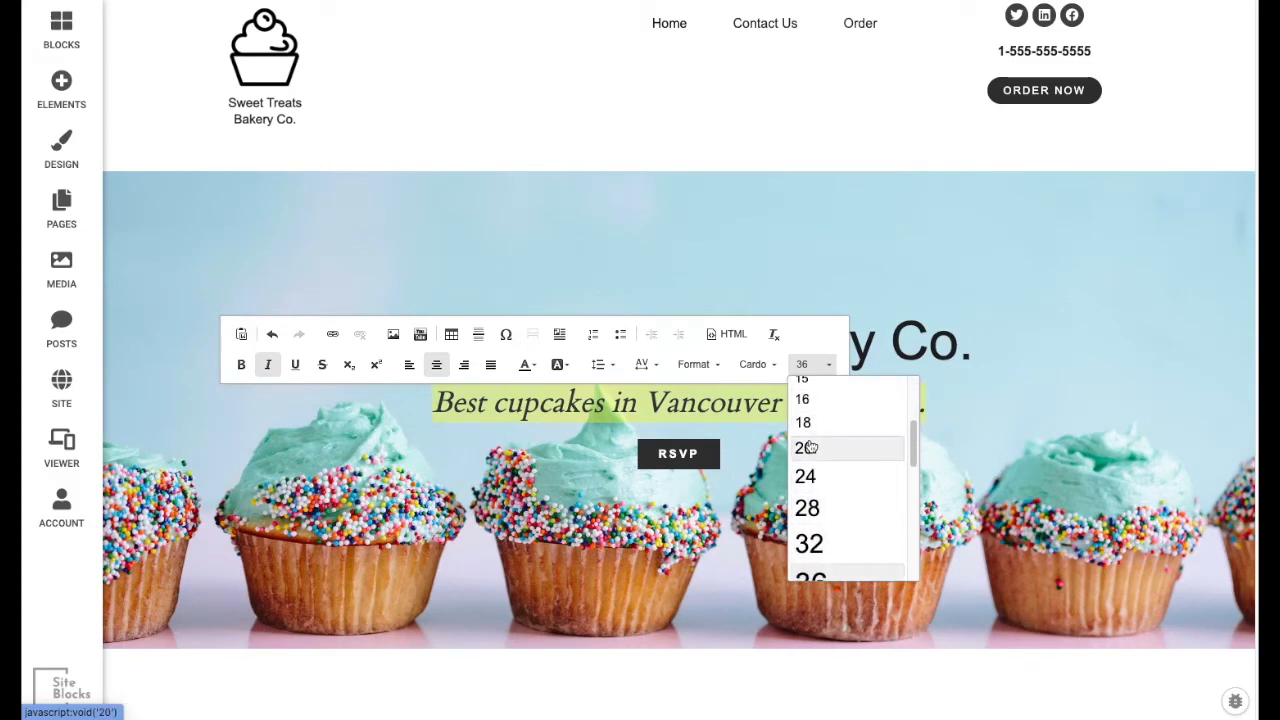
left_click(810, 447)
left_click(766, 365)
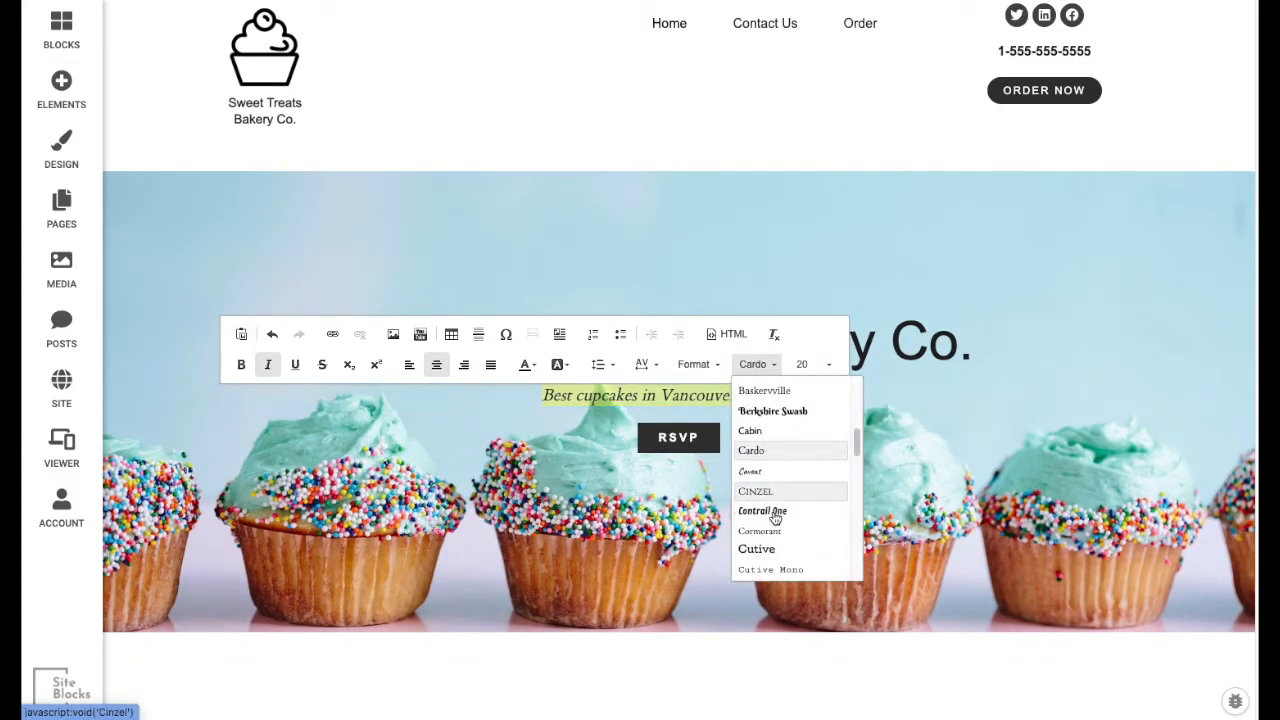
left_click(770, 518)
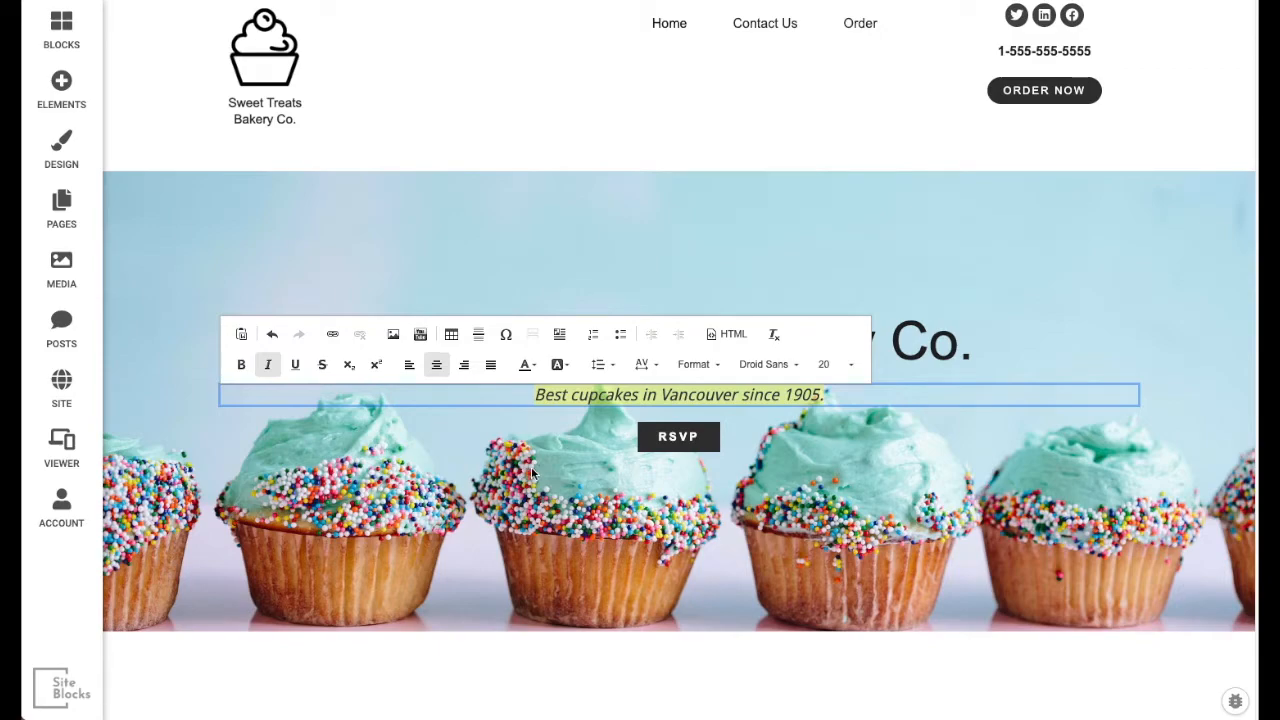
left_click(940, 253)
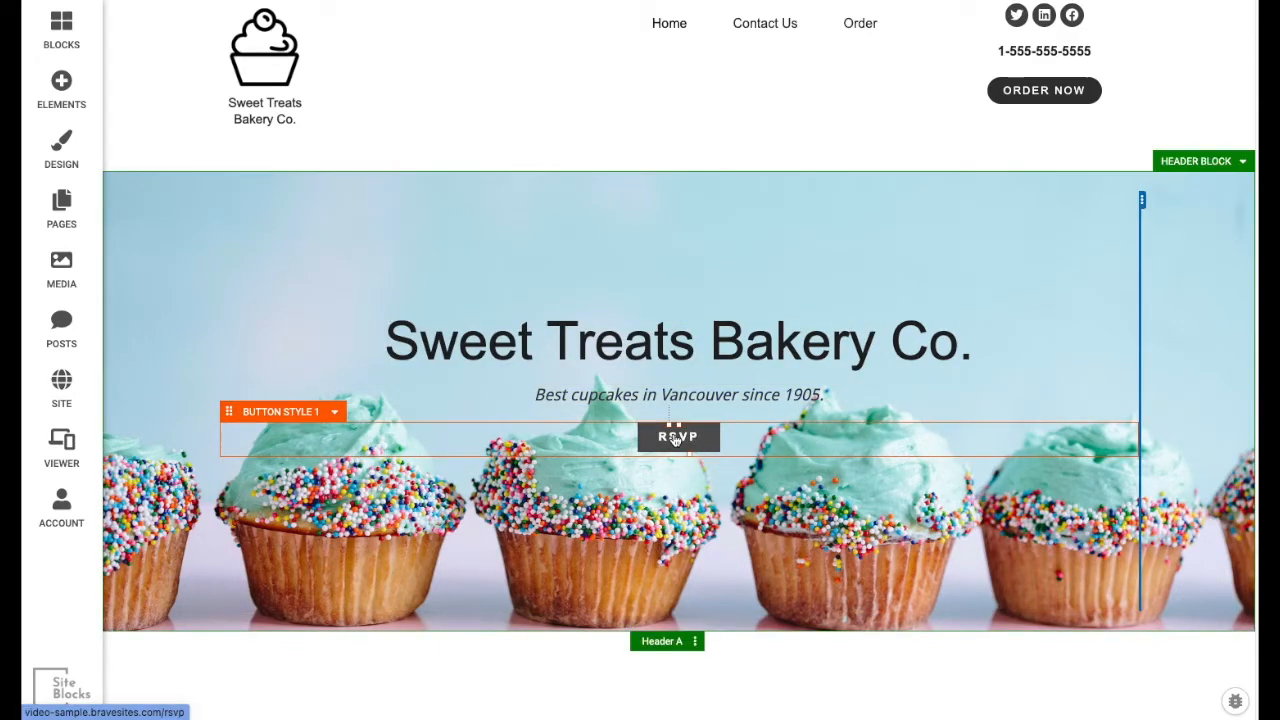
- Remove the RSVP button from the banner and confirm the deletion
left_click(334, 412)
left_click(272, 650)
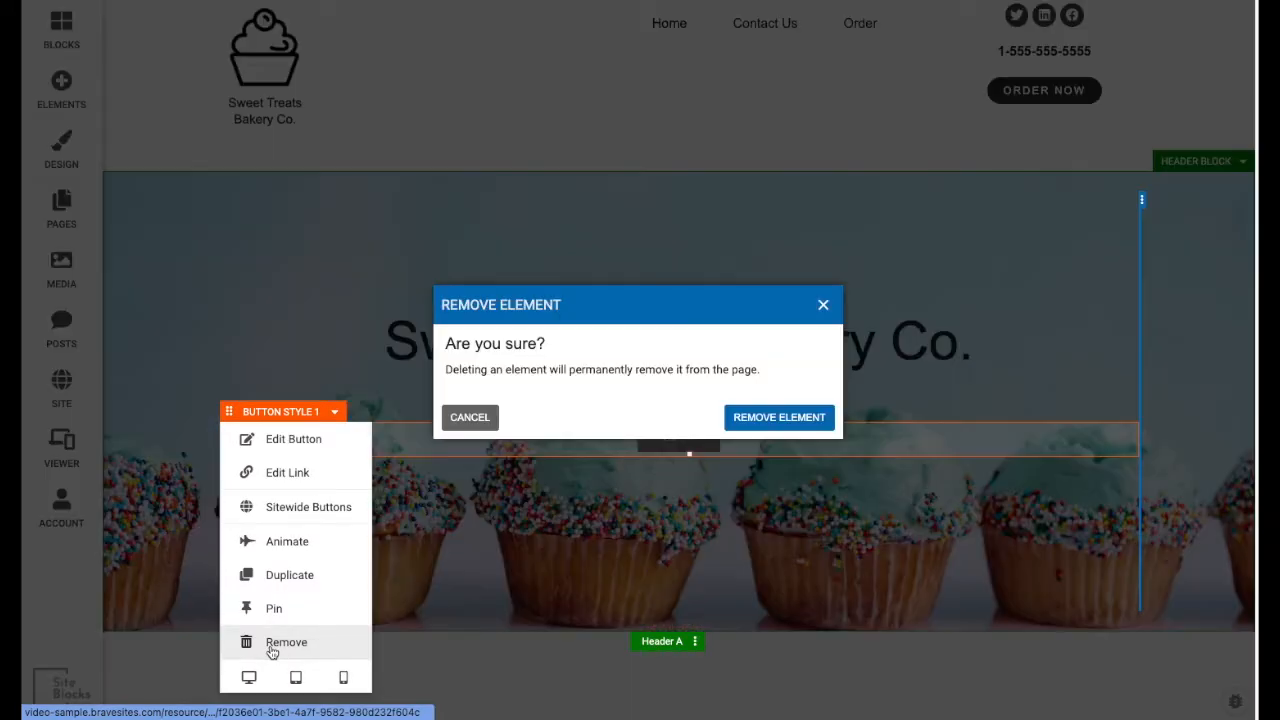
left_click(771, 417)
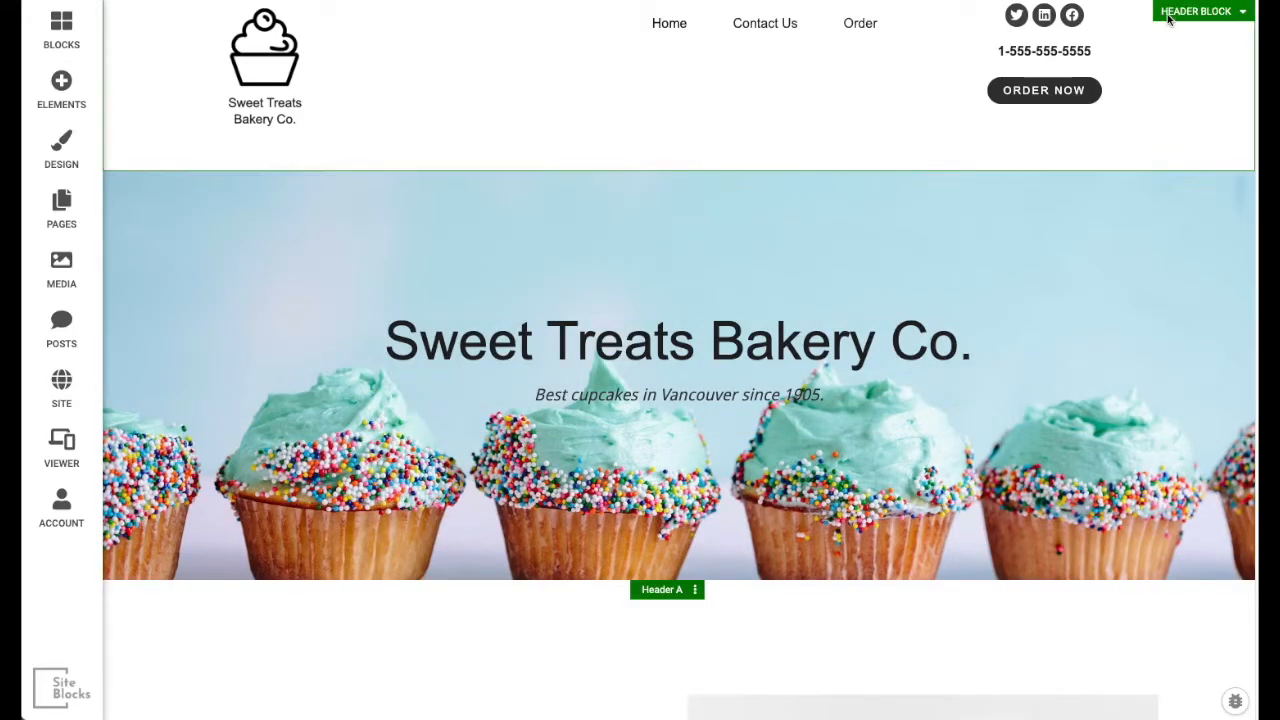
- Move the Order Now button from the header row into the banner, directly beneath the tagline
left_click(951, 66)
left_click(951, 66)
left_click_drag(951, 66, 713, 490)
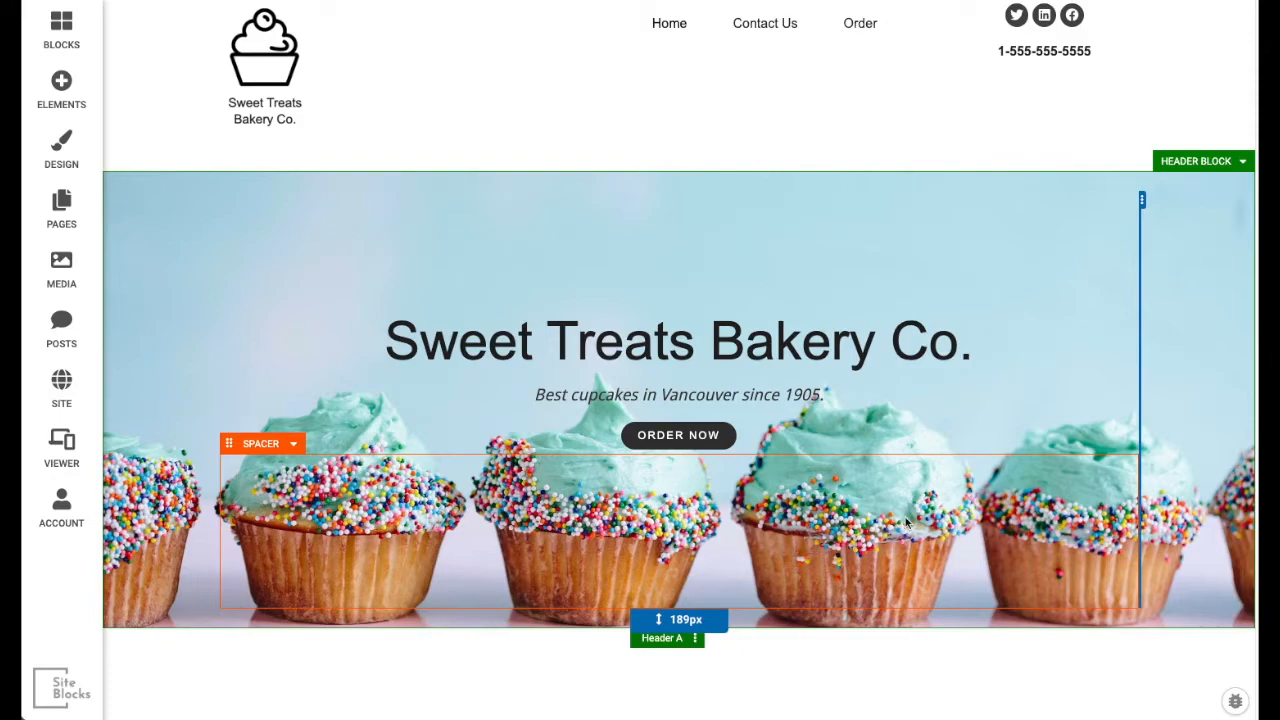
- Increase the height of the spacer below the banner's Order Now button to 328 px
left_click_drag(687, 620, 687, 718)
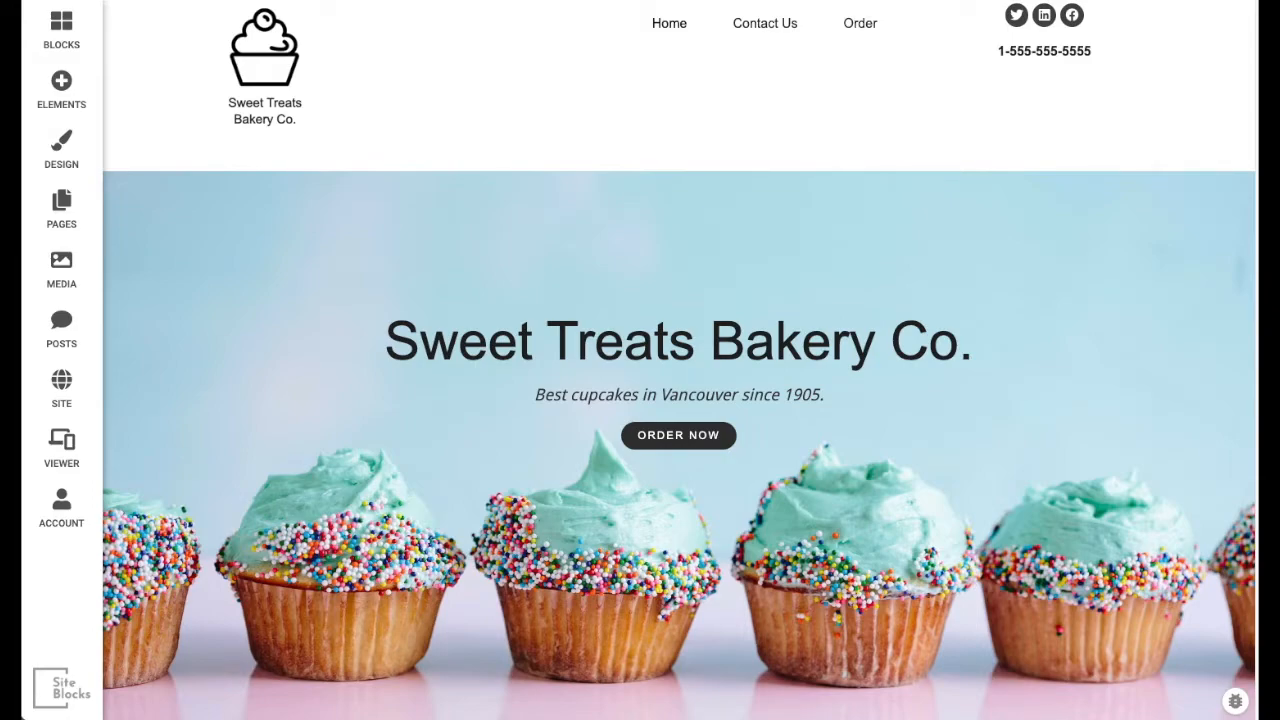
scroll(670, 619, "down", 2)
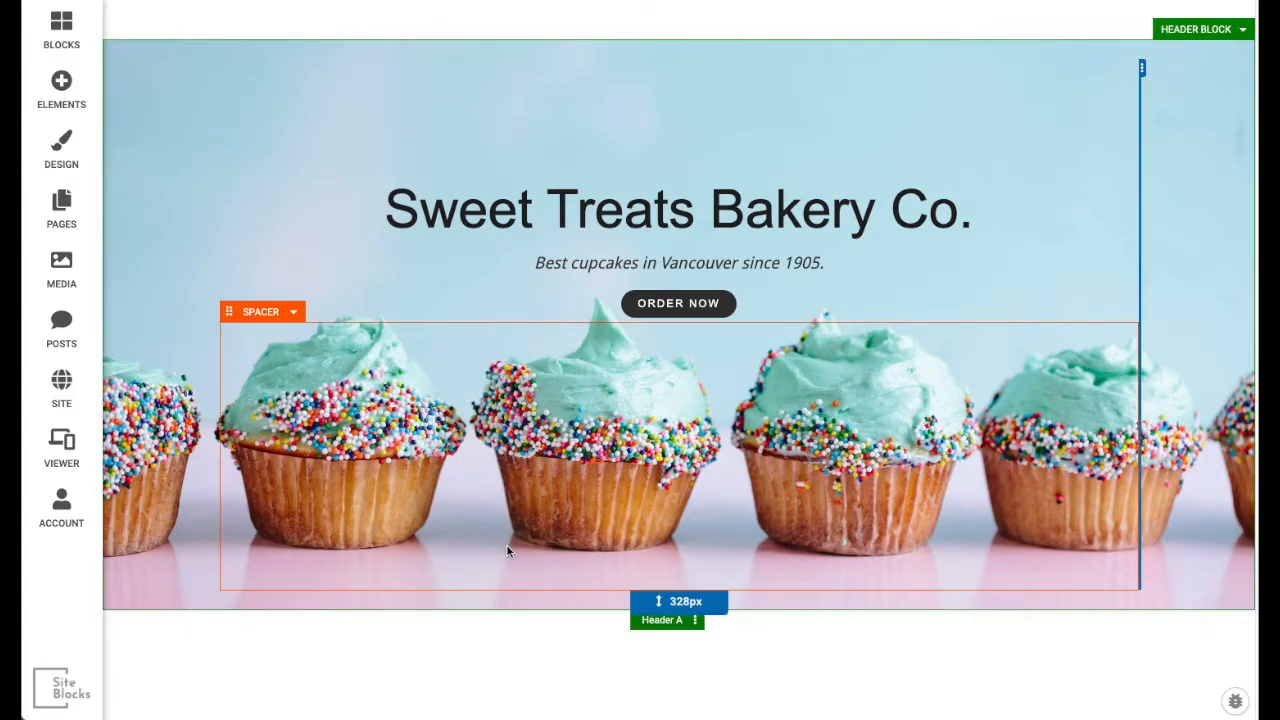
scroll(506, 544, "up", 2)
- Open the Contact Us page and examine the header above its contact form
left_click(910, 48)
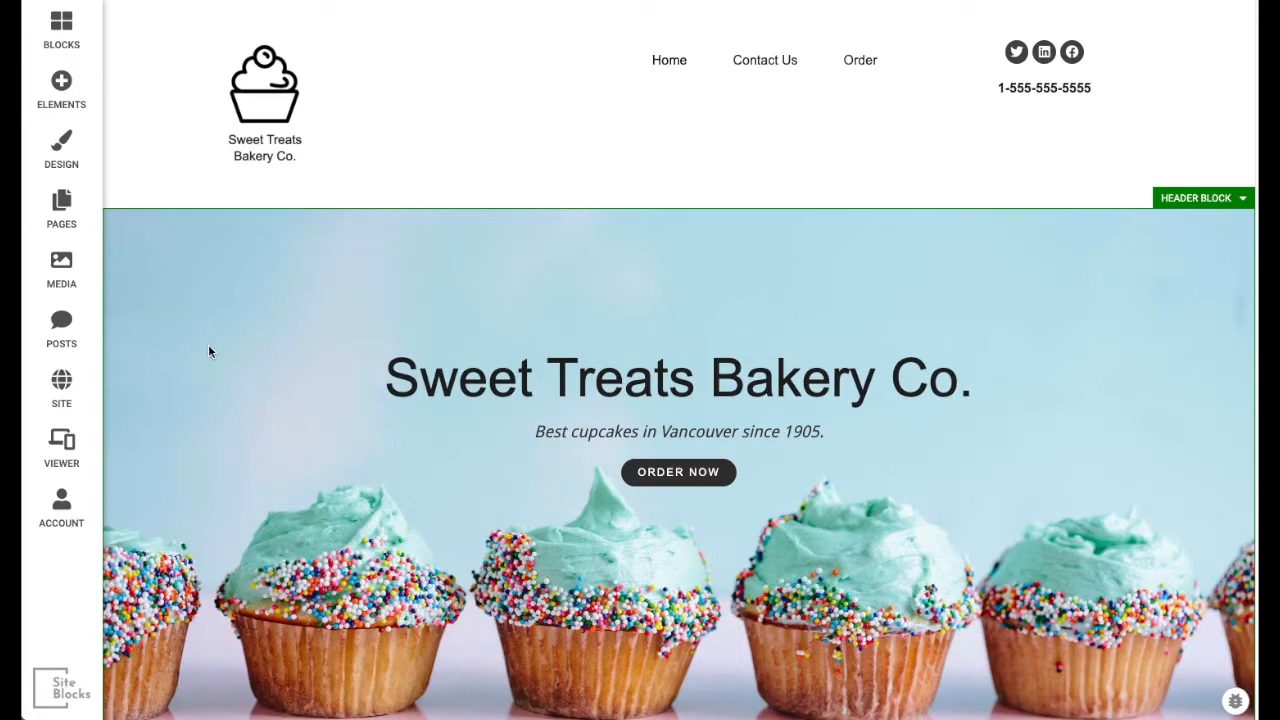
scroll(766, 421, "down", 2)
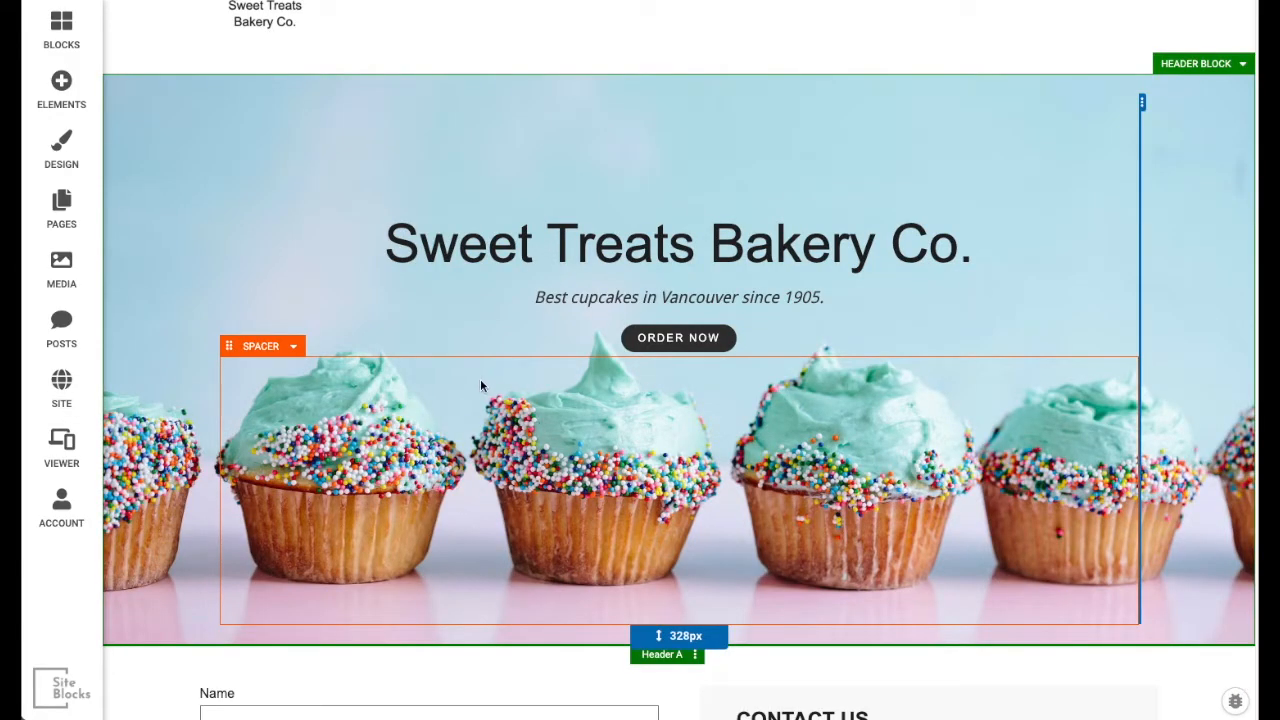
scroll(165, 420, "up", 1)
scroll(165, 420, "up", 1)
scroll(169, 420, "down", 4)
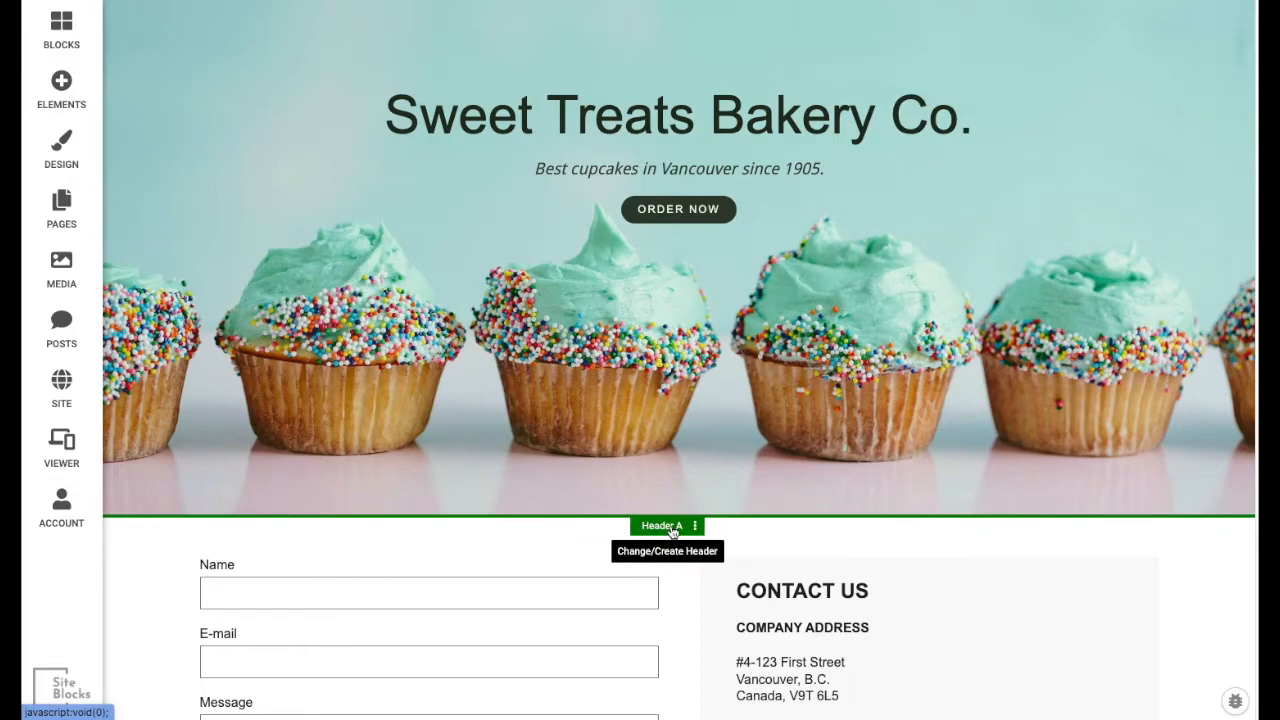
- Duplicate Header A from the header options as Header B for the contact page
left_click(673, 532)
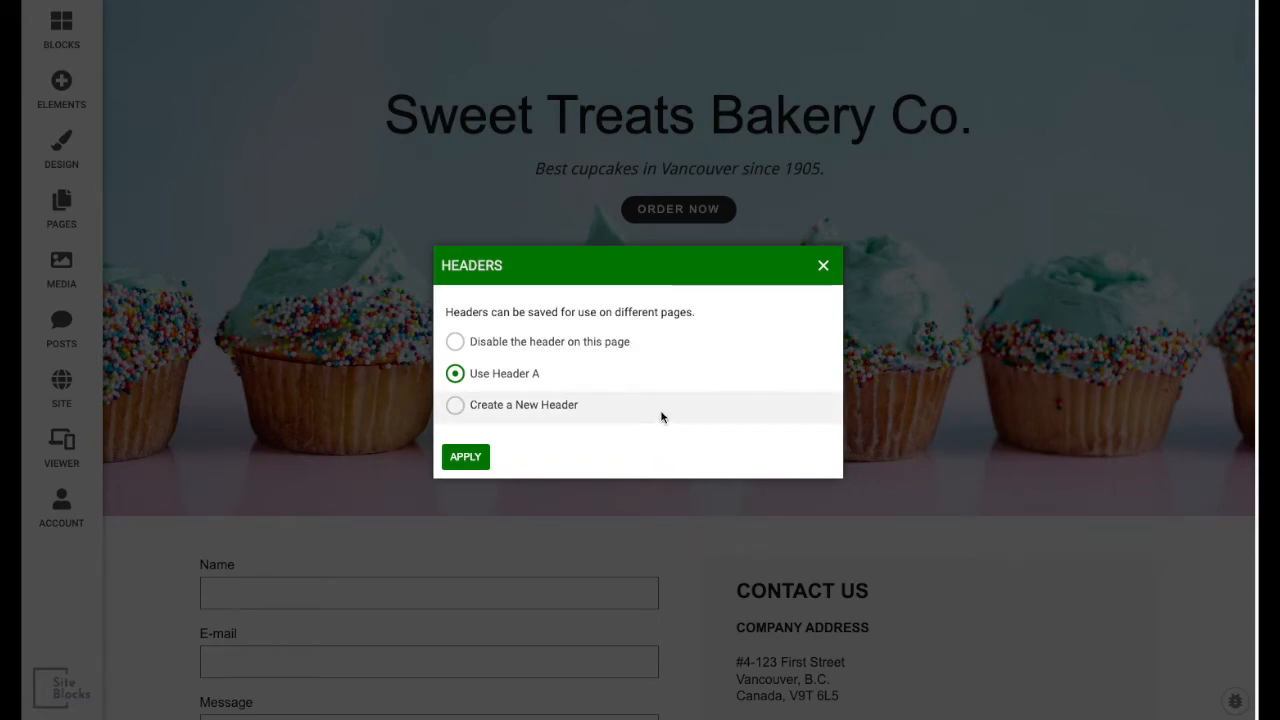
mouse_move(612, 381)
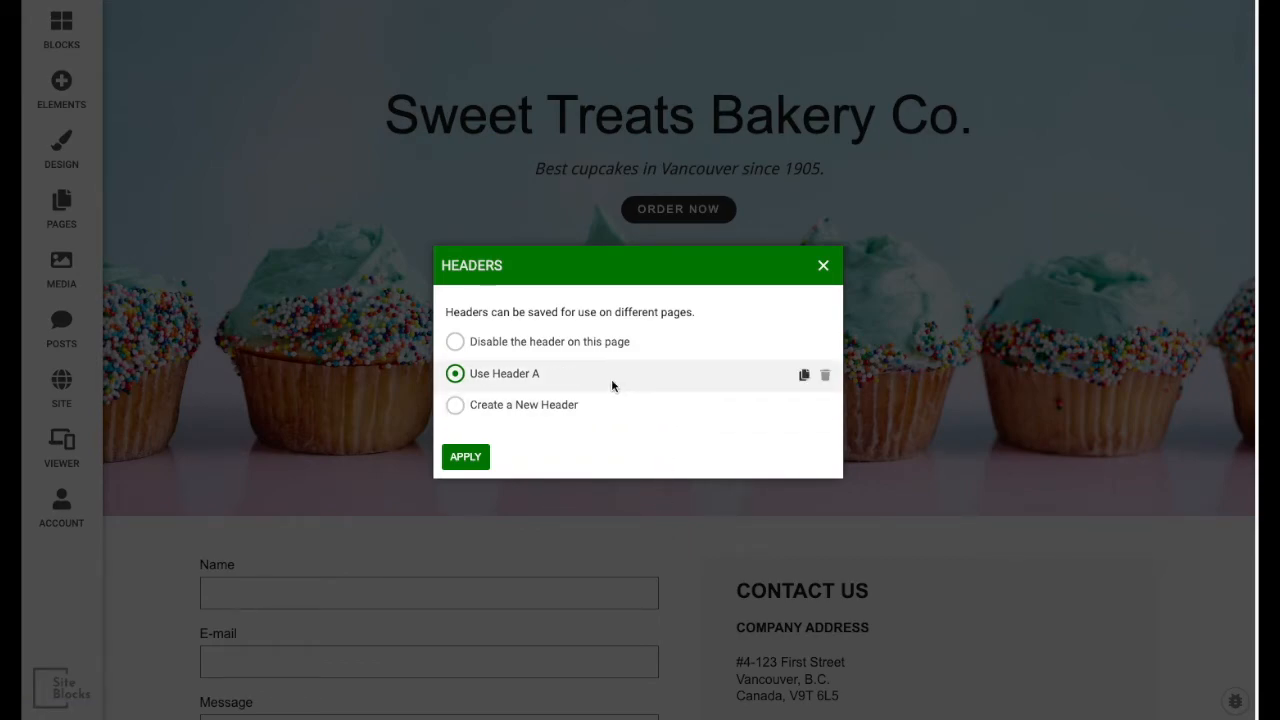
left_click(805, 376)
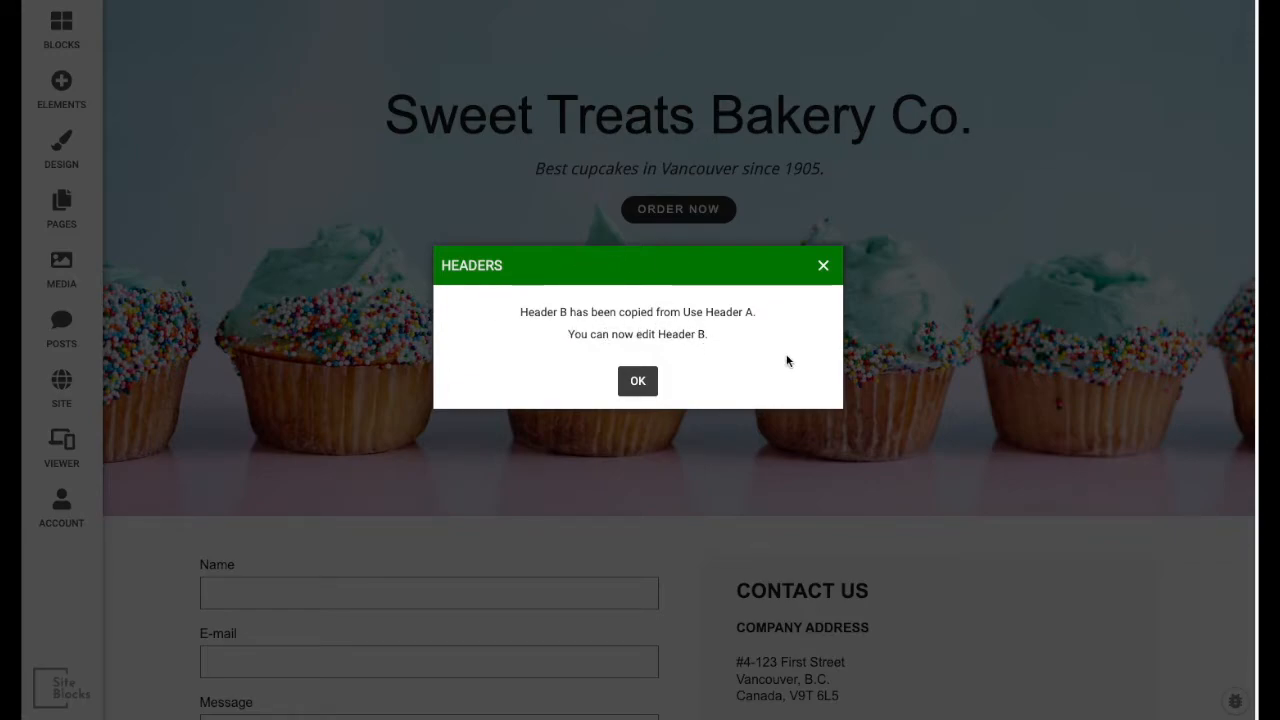
left_click(638, 381)
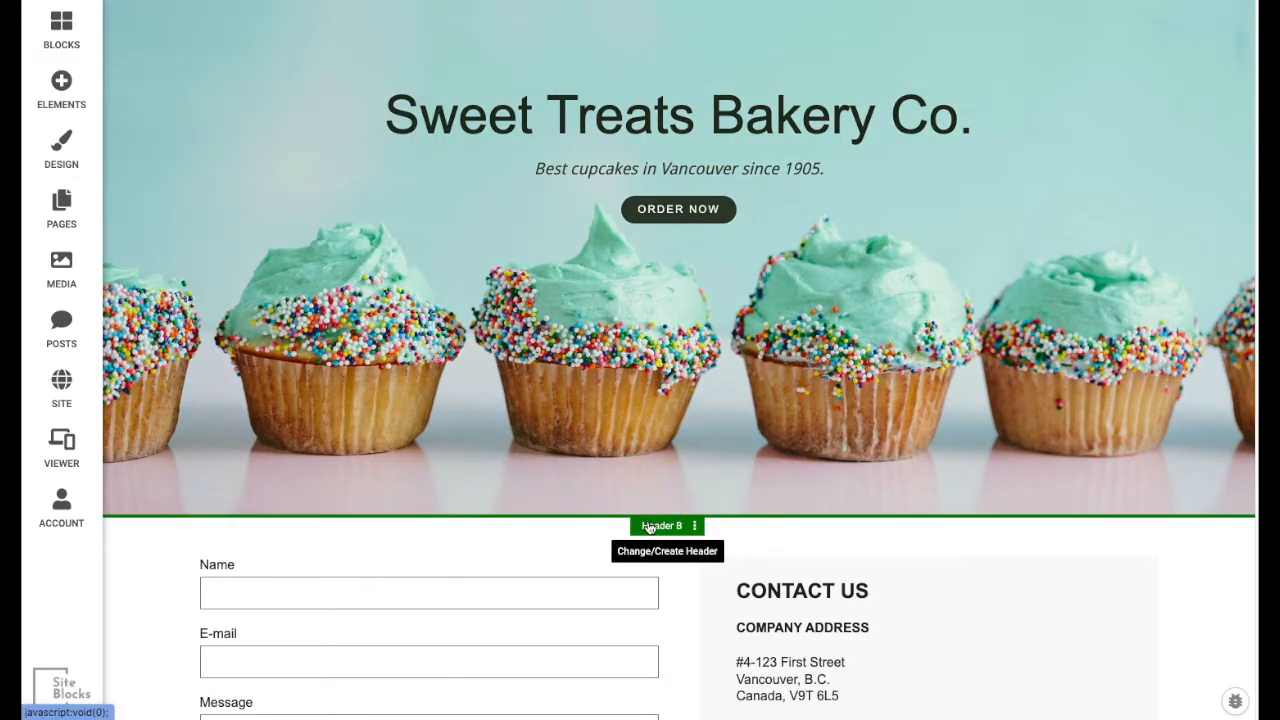
scroll(720, 424, "up", 2)
scroll(720, 424, "up", 1)
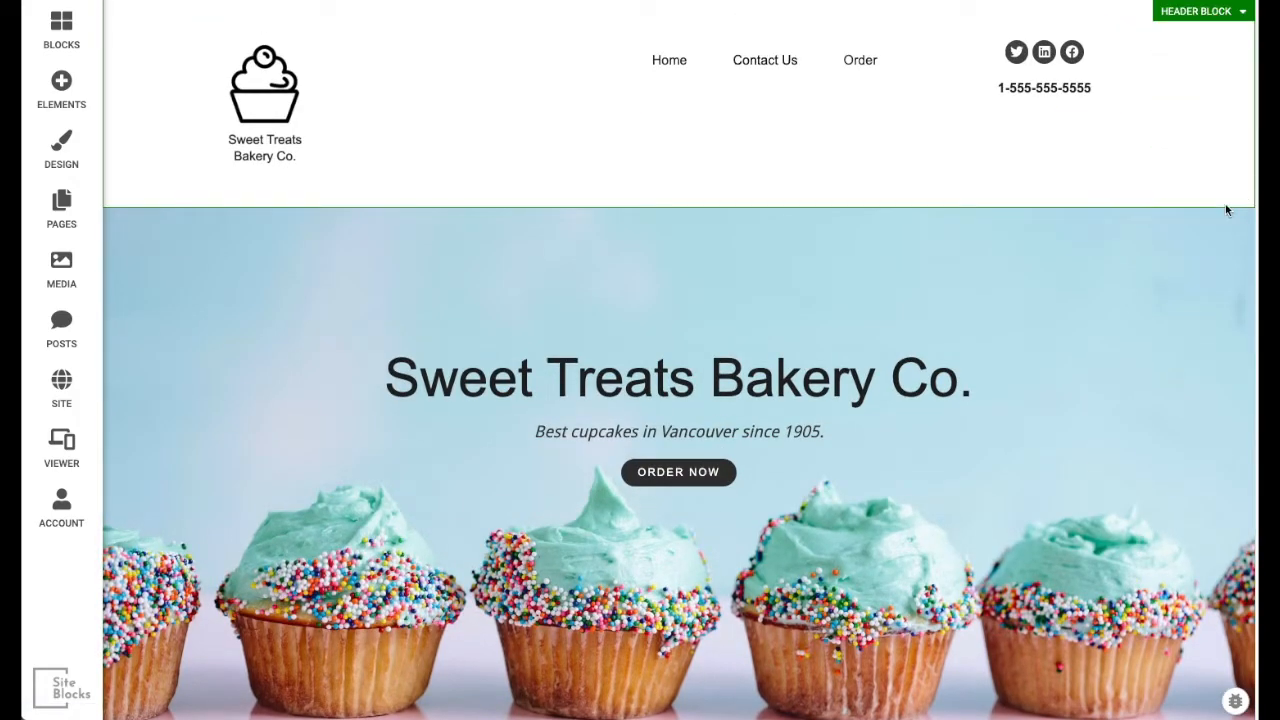
- Remove the cupcake banner block from the contact page's Header B
left_click(1200, 197)
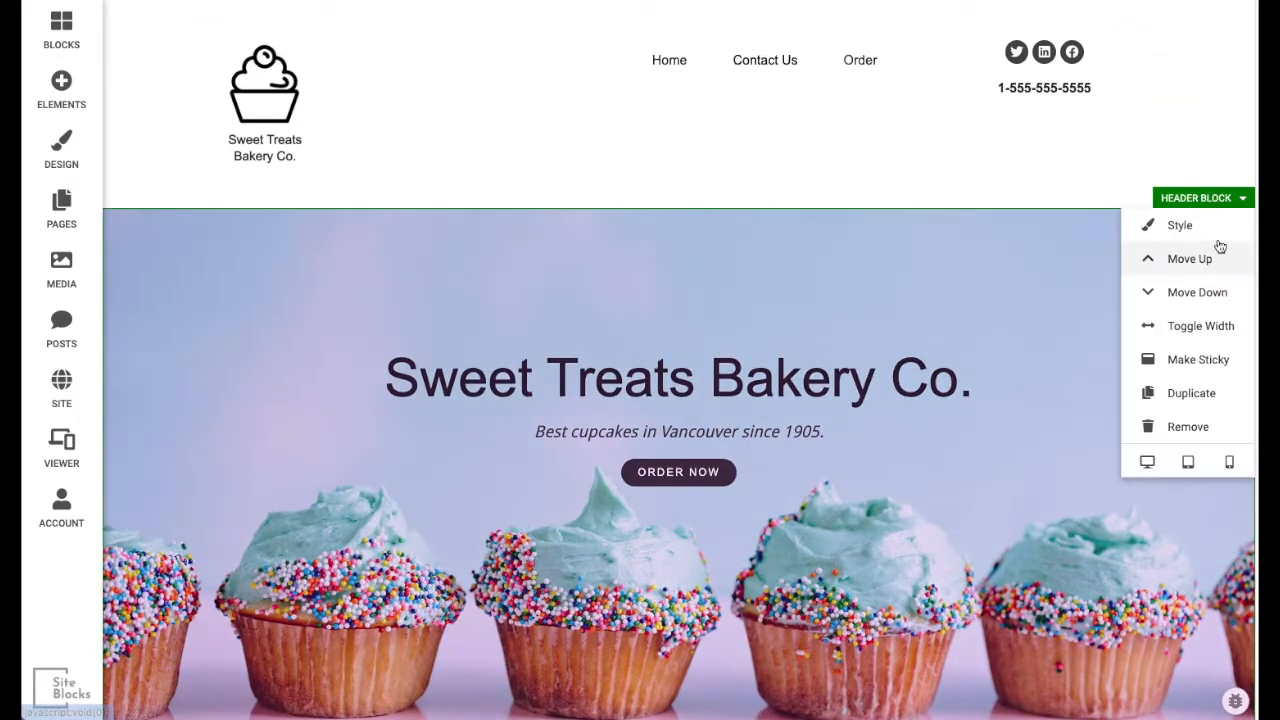
left_click(1172, 430)
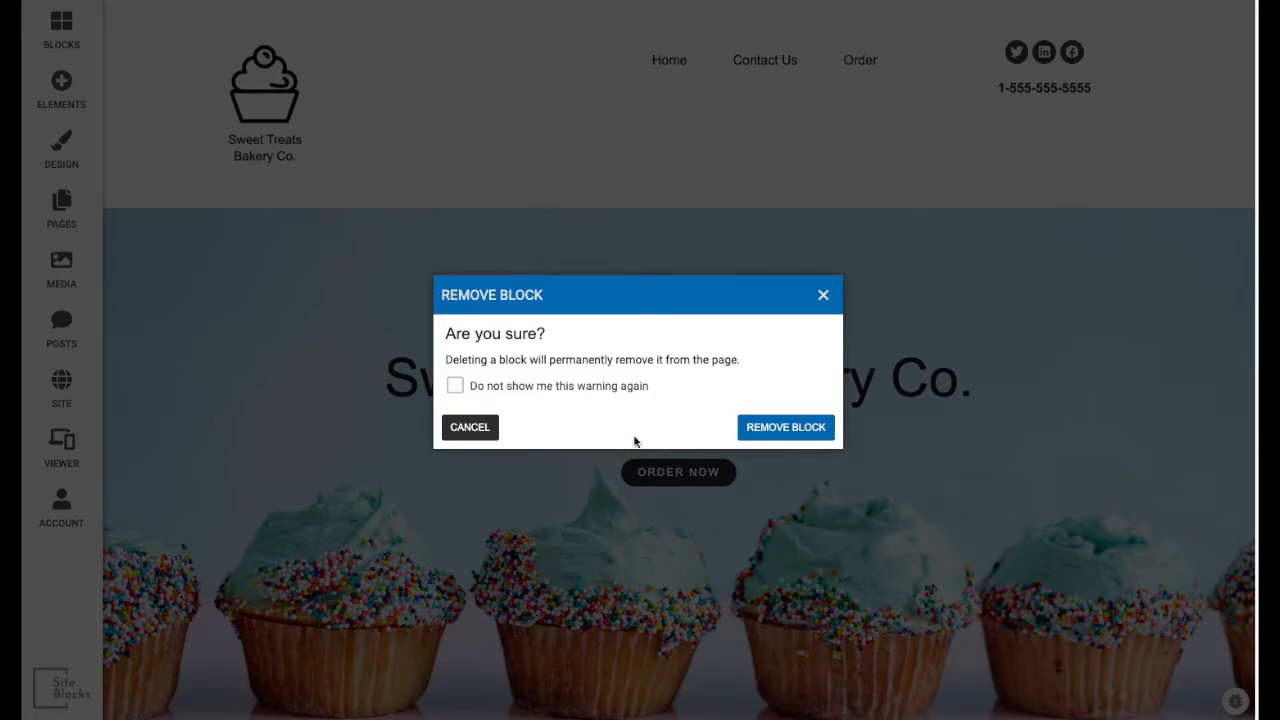
left_click(784, 422)
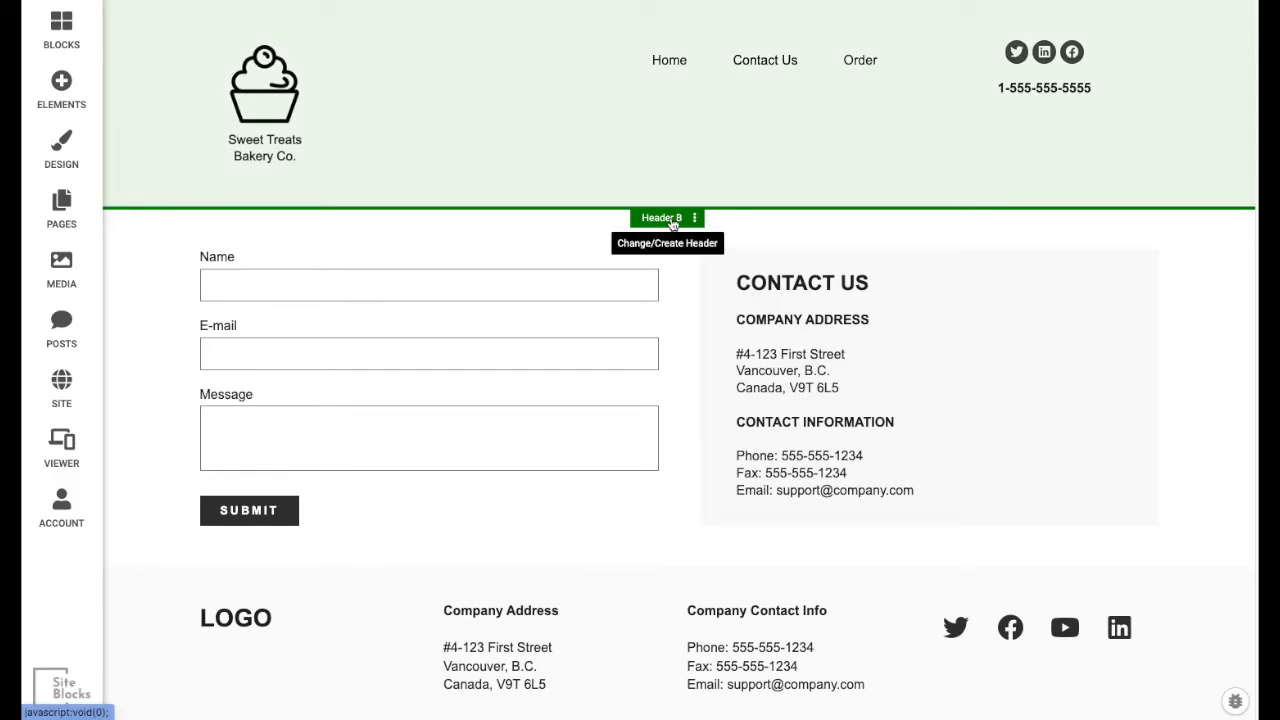
- Add a button beneath the phone number in the contact page header and set its text to "Order Now"
left_click(61, 88)
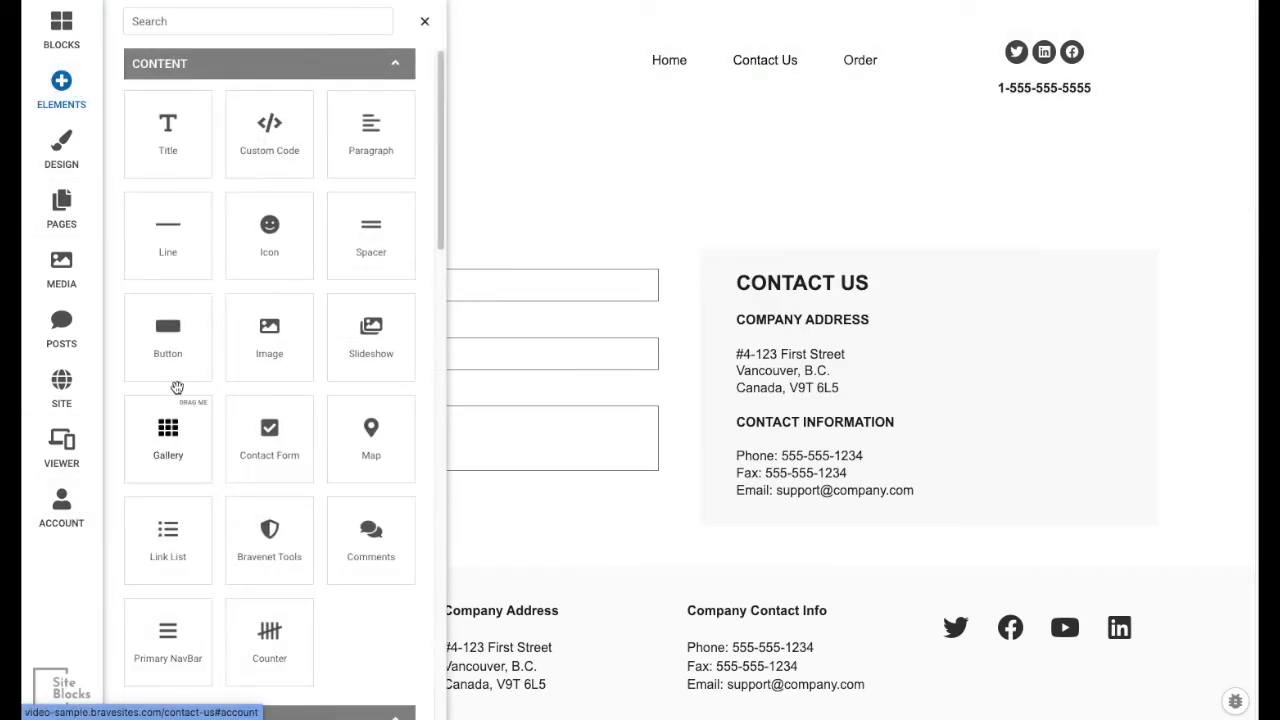
left_click_drag(163, 364, 1019, 184)
left_click(995, 130)
left_click(990, 129)
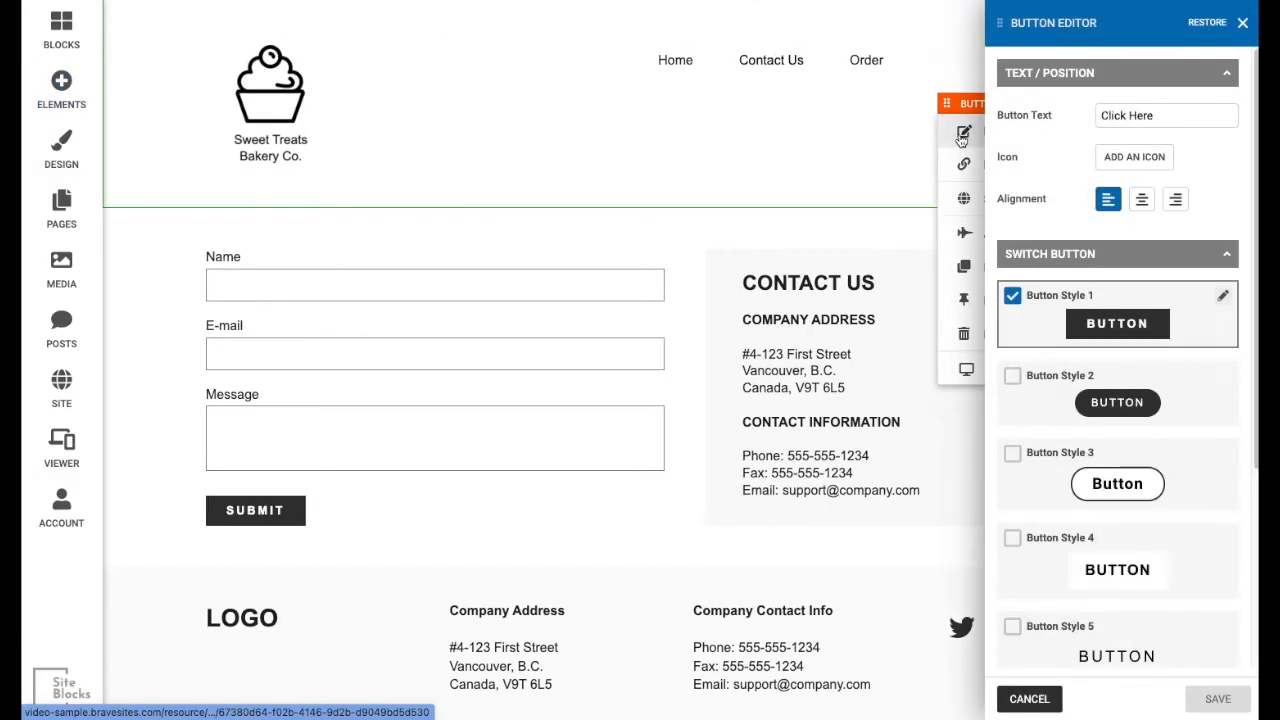
triple_click(1147, 117)
type("O")
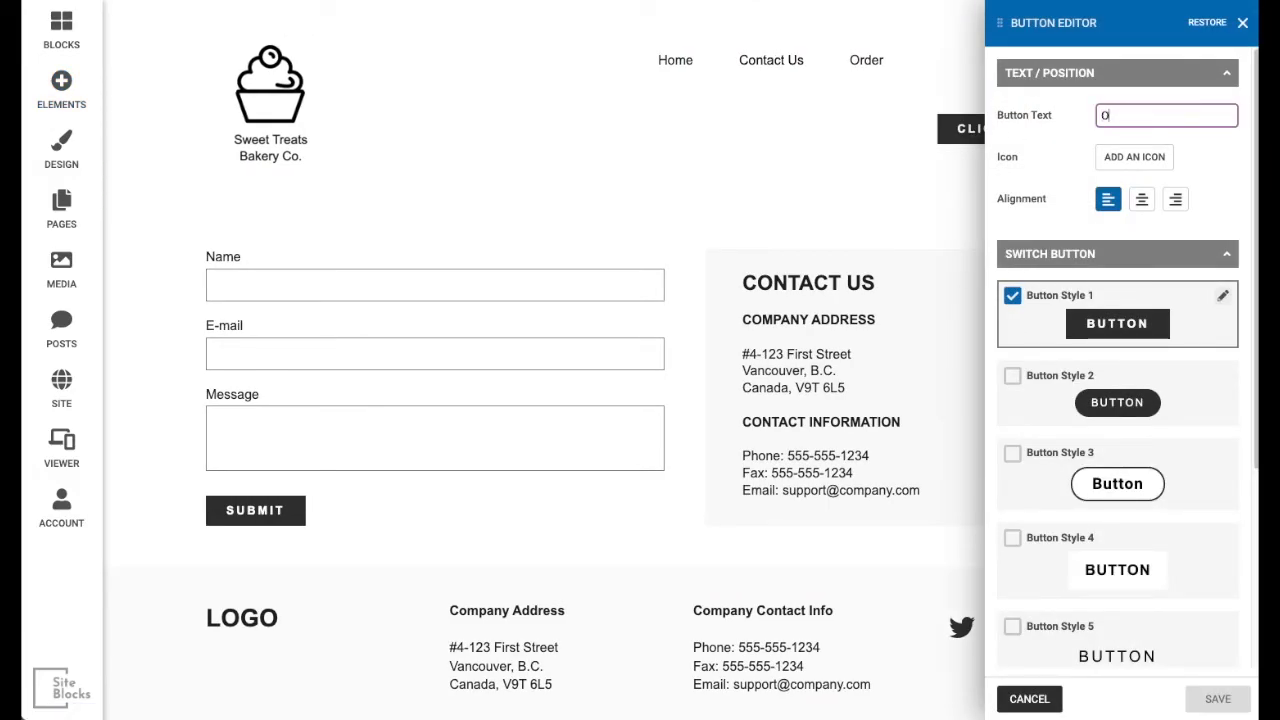
type("rder Now")
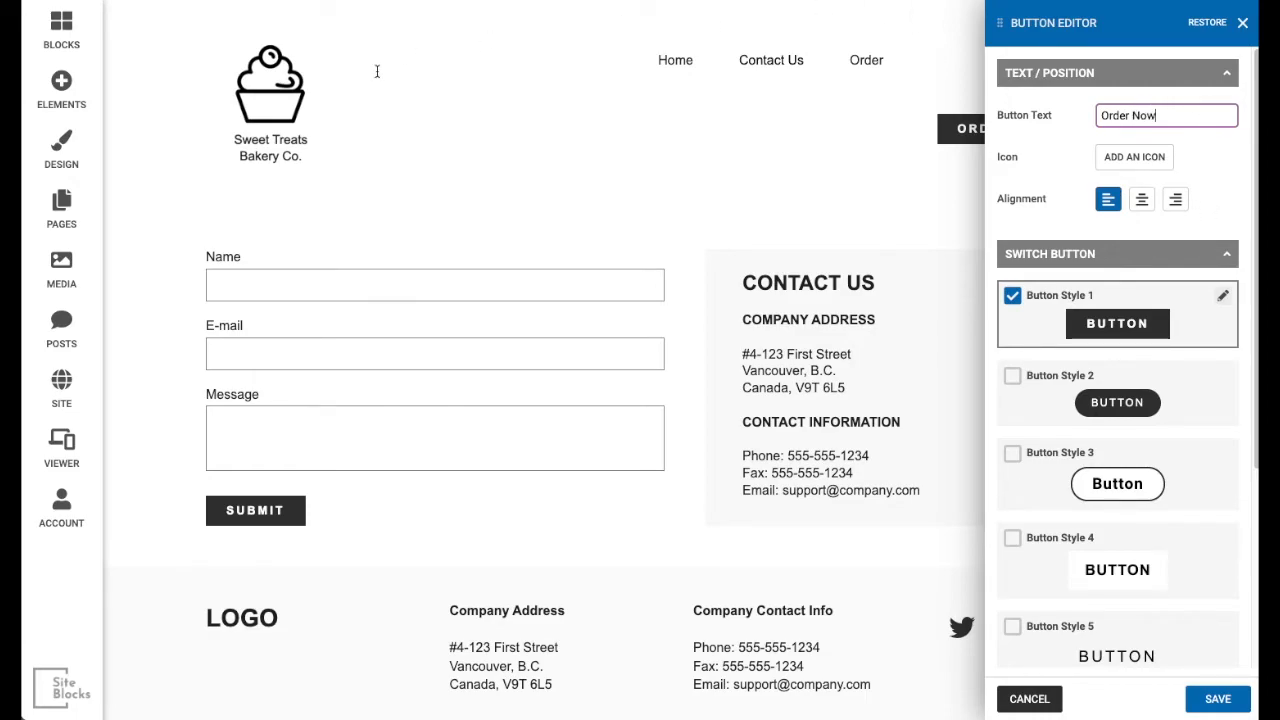
- Apply Button Style 2 to the Order Now button, centre it and save the changes
left_click(1024, 378)
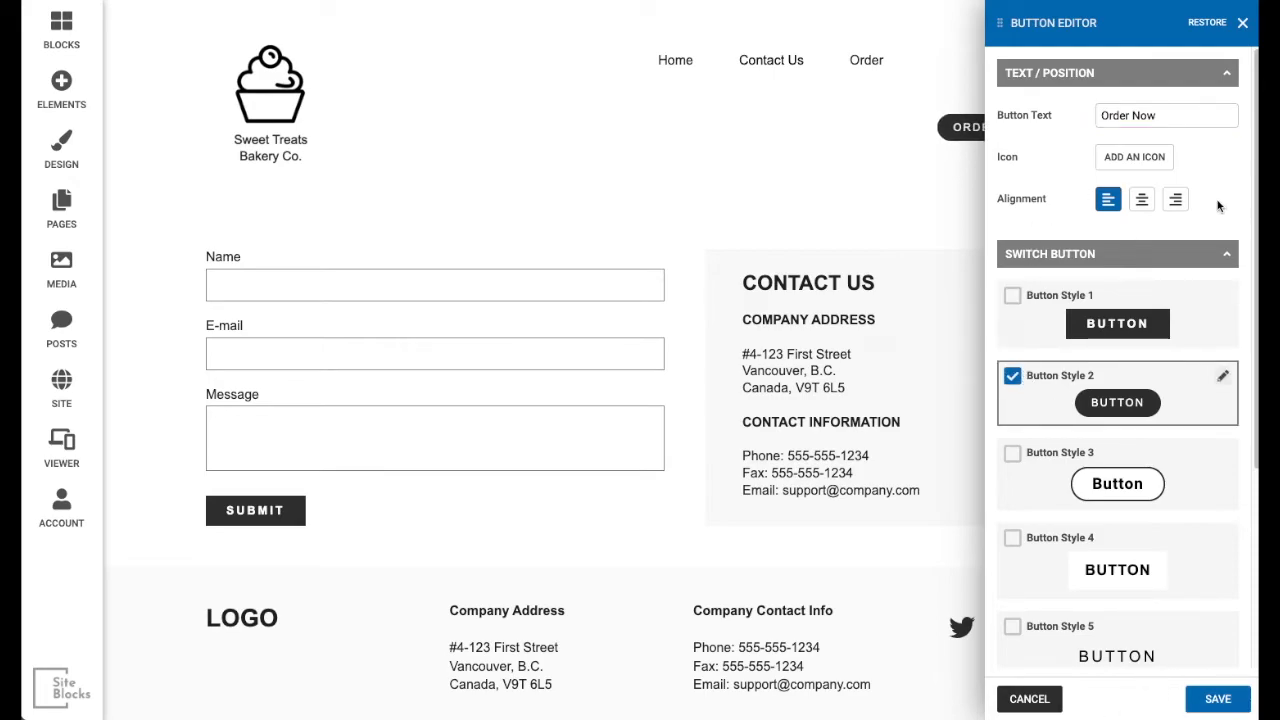
left_click(1140, 205)
left_click(1210, 700)
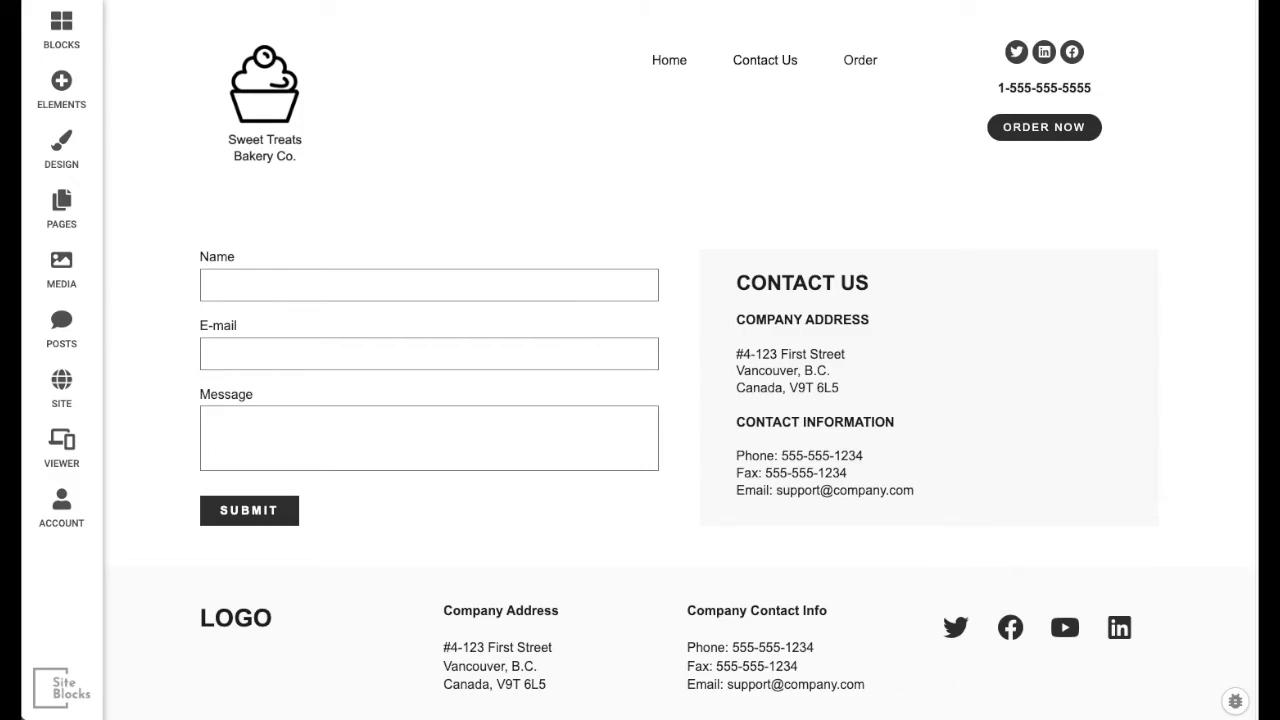
- Open the Home page and duplicate Header A from its header options
left_click(670, 60)
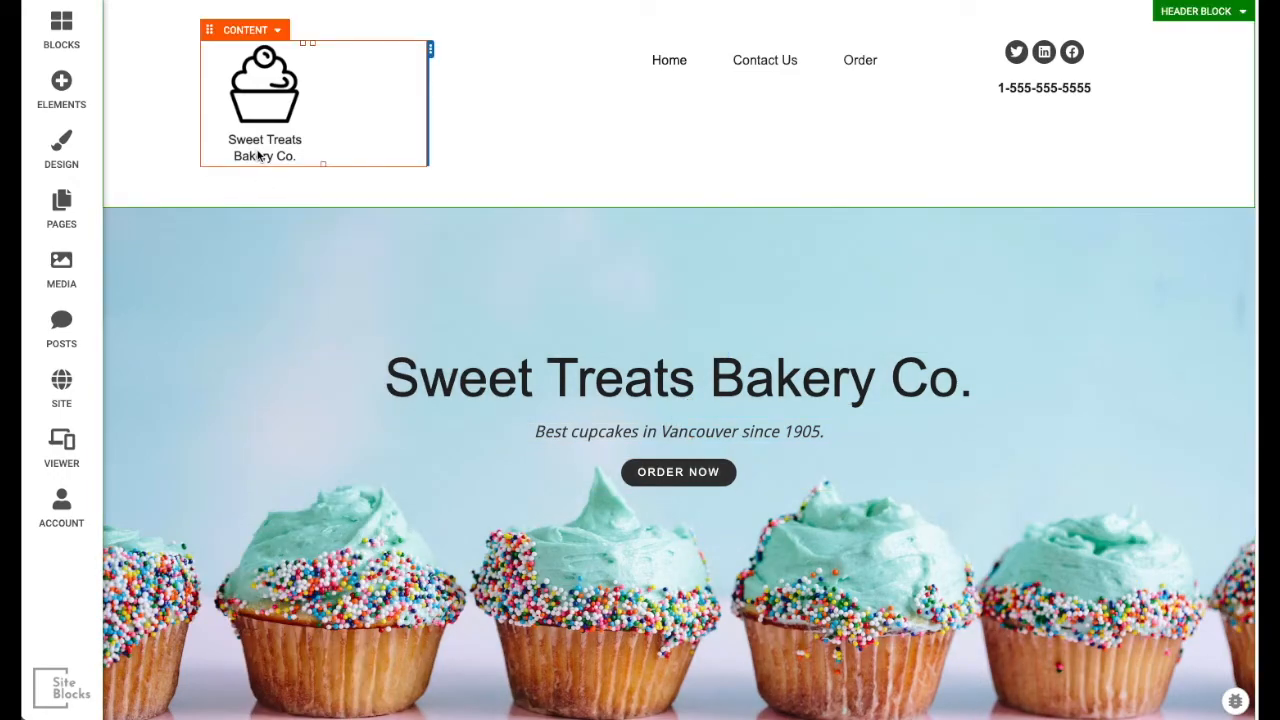
scroll(640, 450, "down", 3)
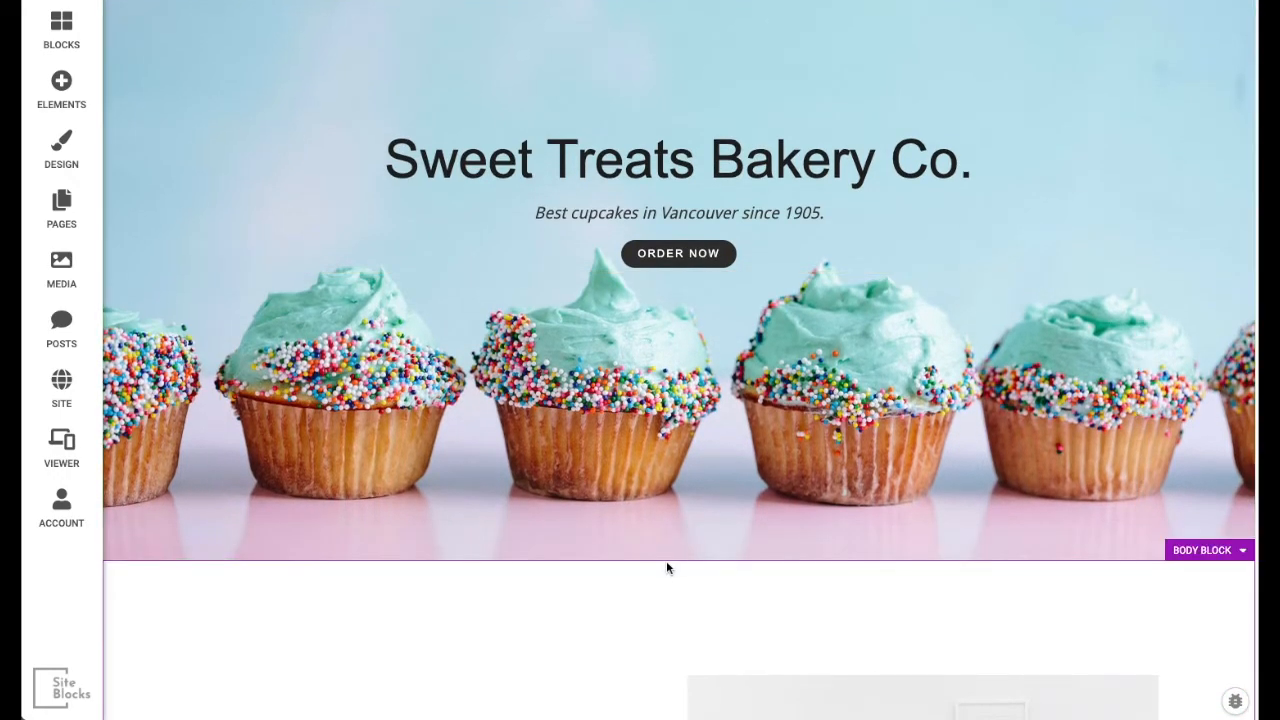
left_click(663, 569)
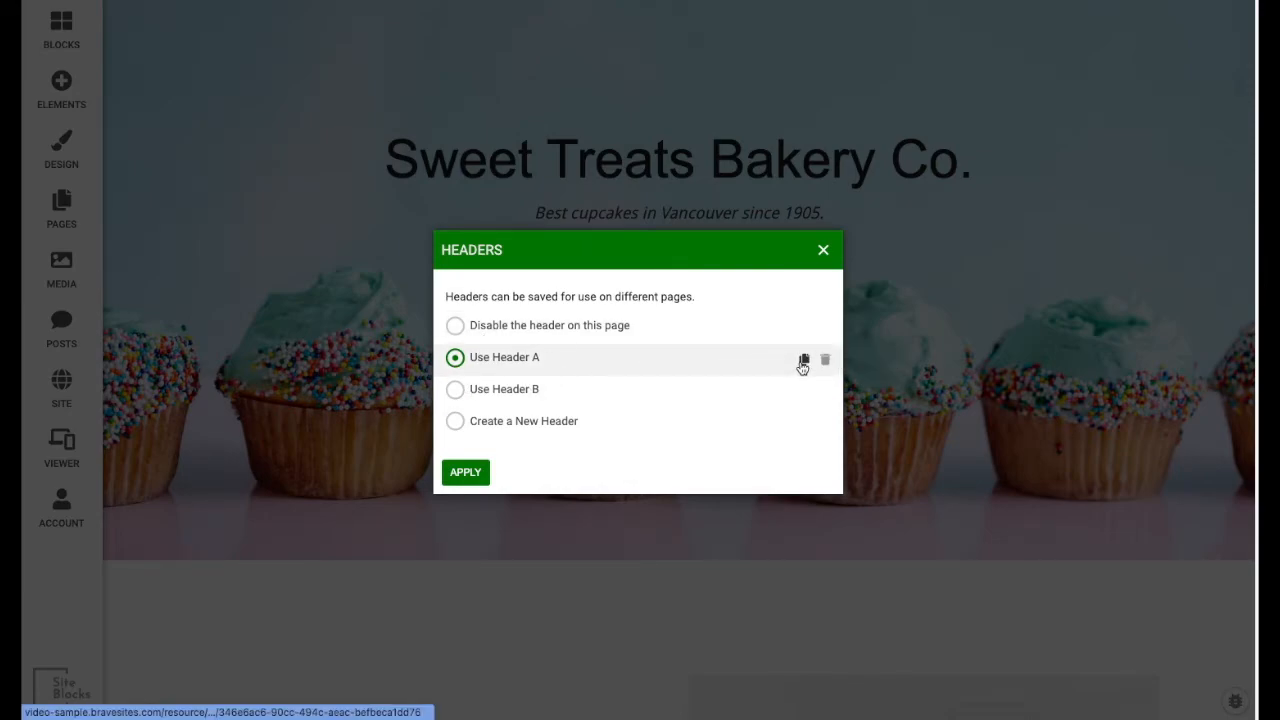
left_click(803, 362)
left_click(634, 366)
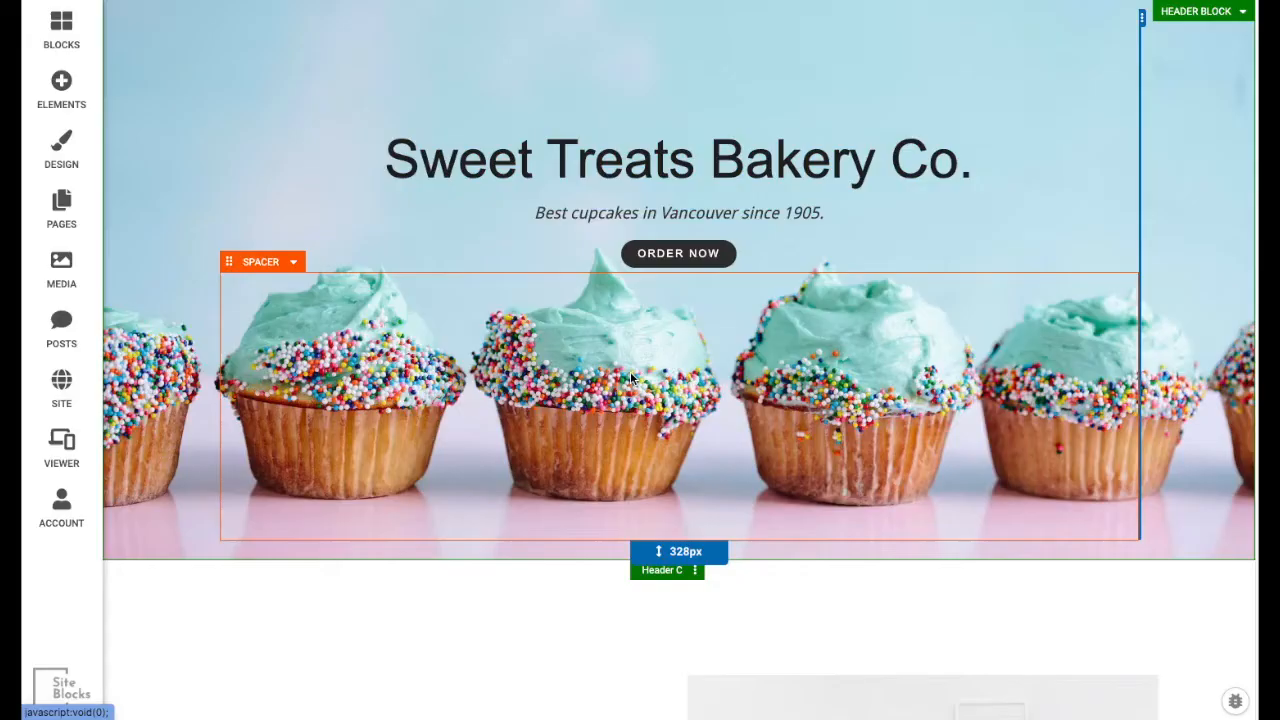
- Add a paragraph above the logo row of the home header reading "Bakery Sale! 20% off all baked goods on Friday!"
scroll(660, 330, "up", 2)
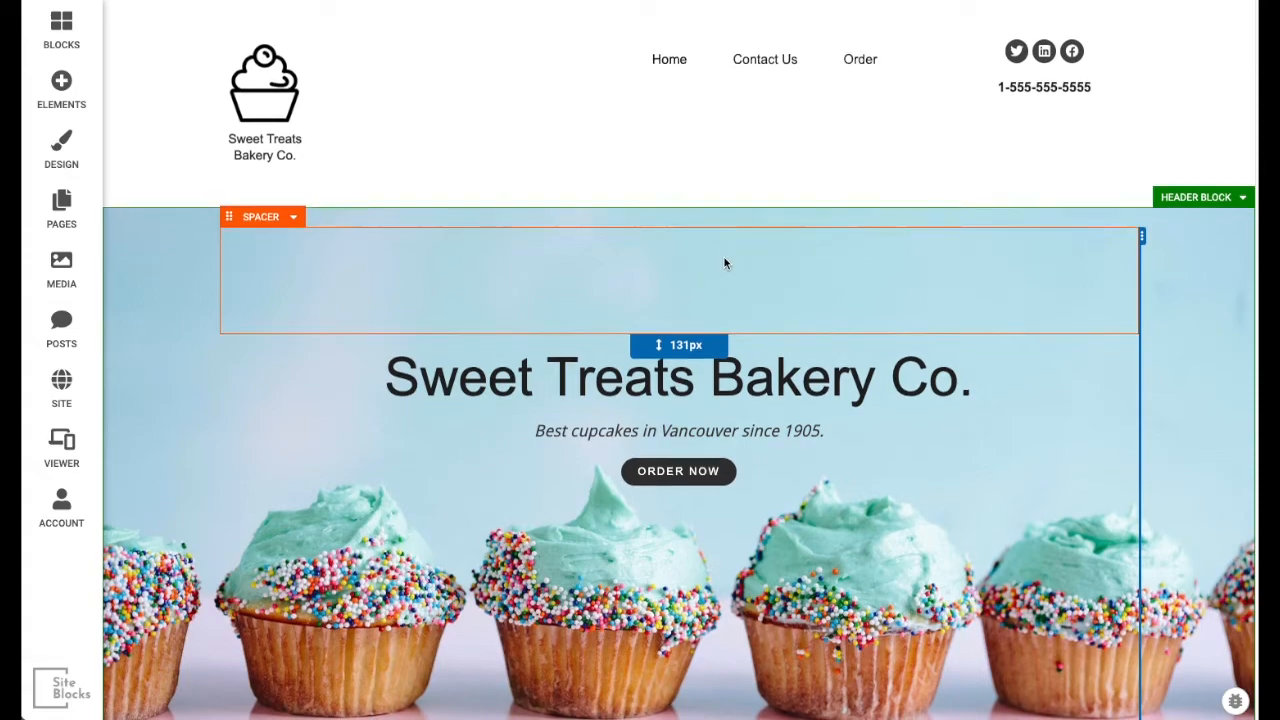
scroll(724, 257, "down", 1)
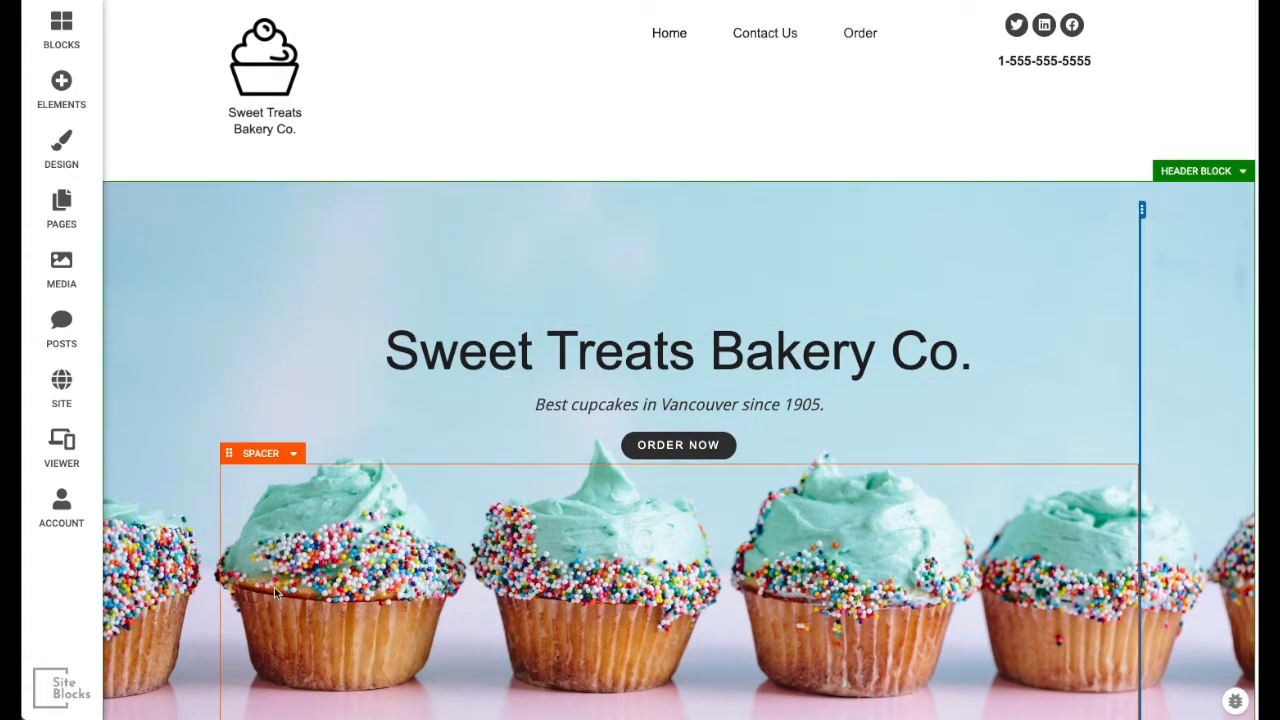
scroll(380, 671, "down", 1)
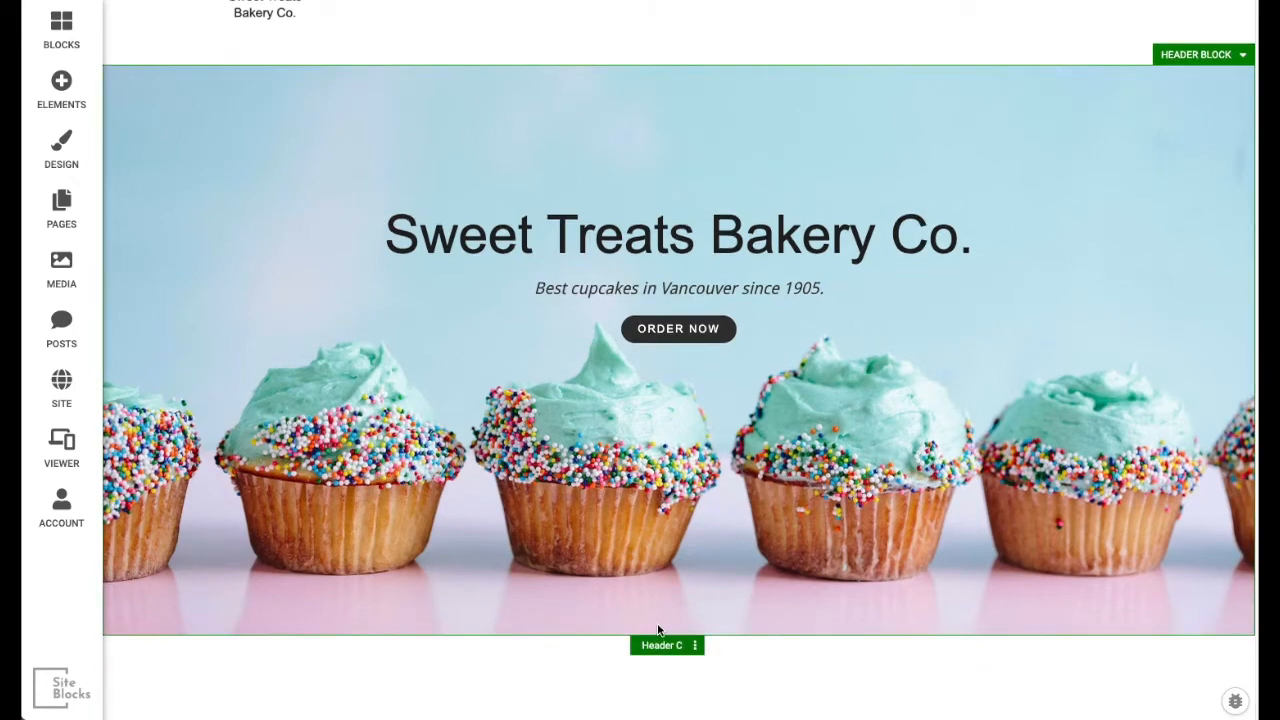
scroll(655, 632, "up", 1)
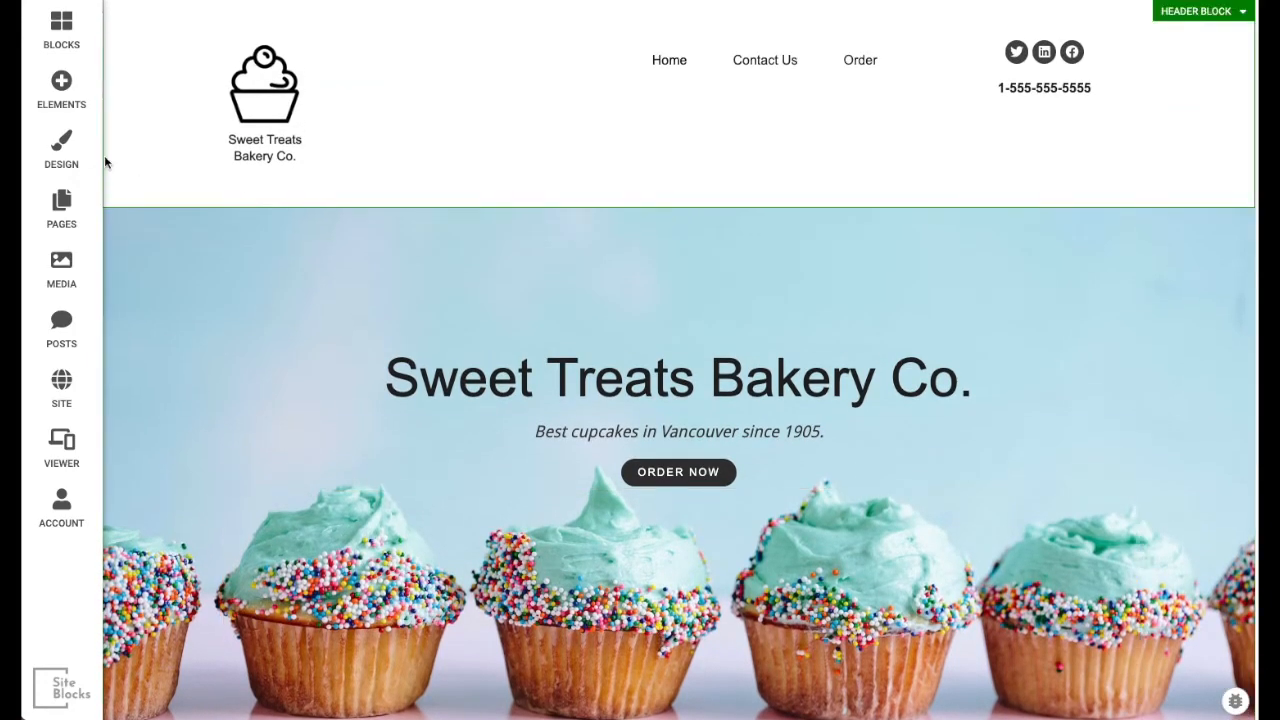
left_click(58, 98)
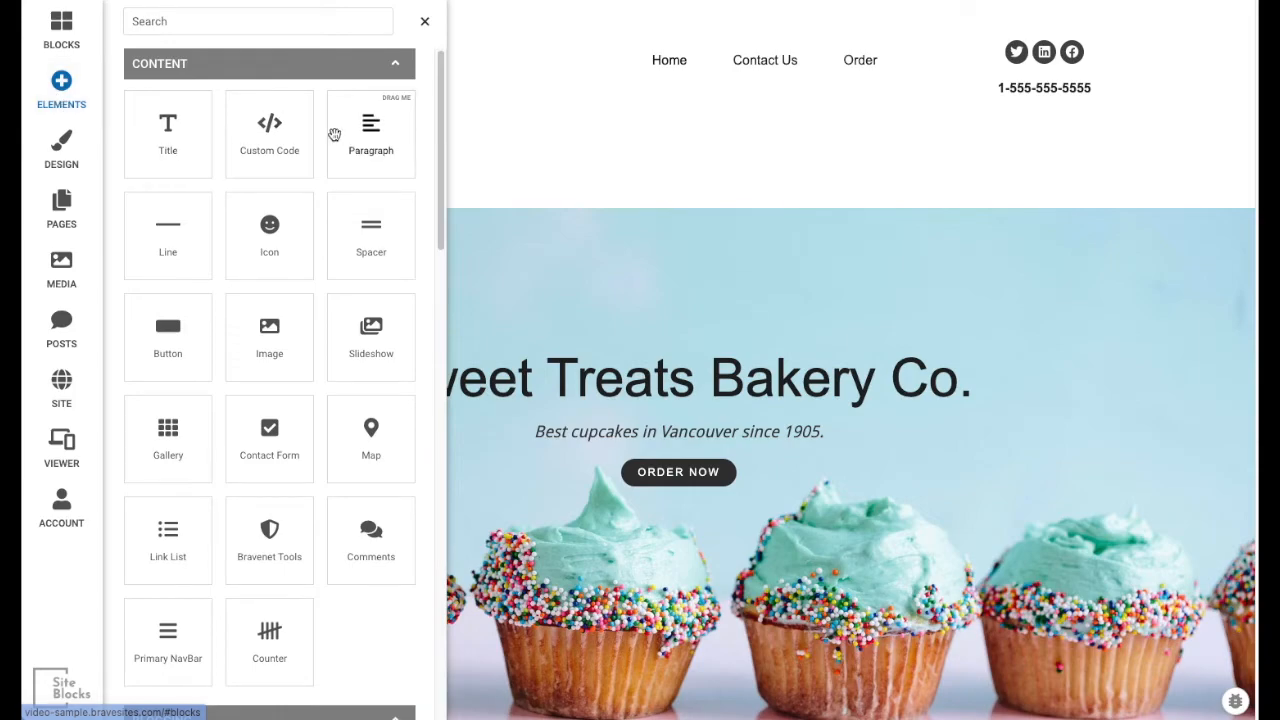
left_click_drag(356, 153, 286, 9)
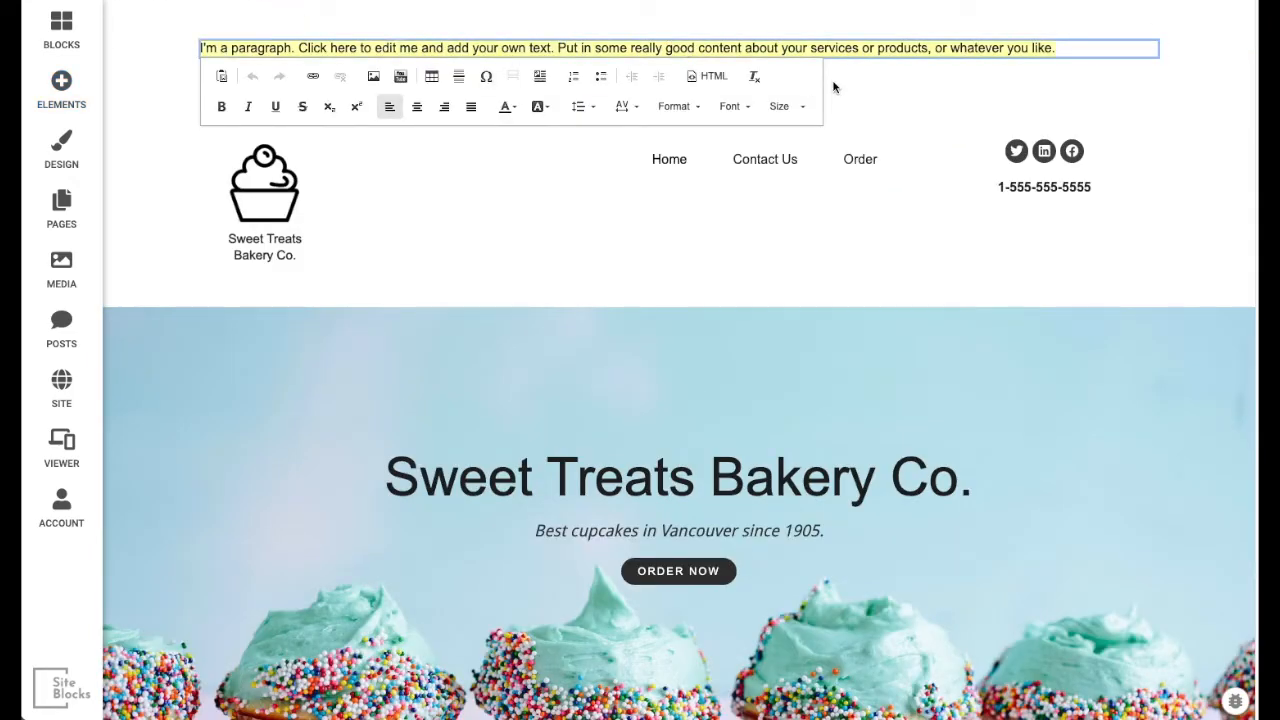
type("Bakery Sale! 20% off all baked goods on Friday!")
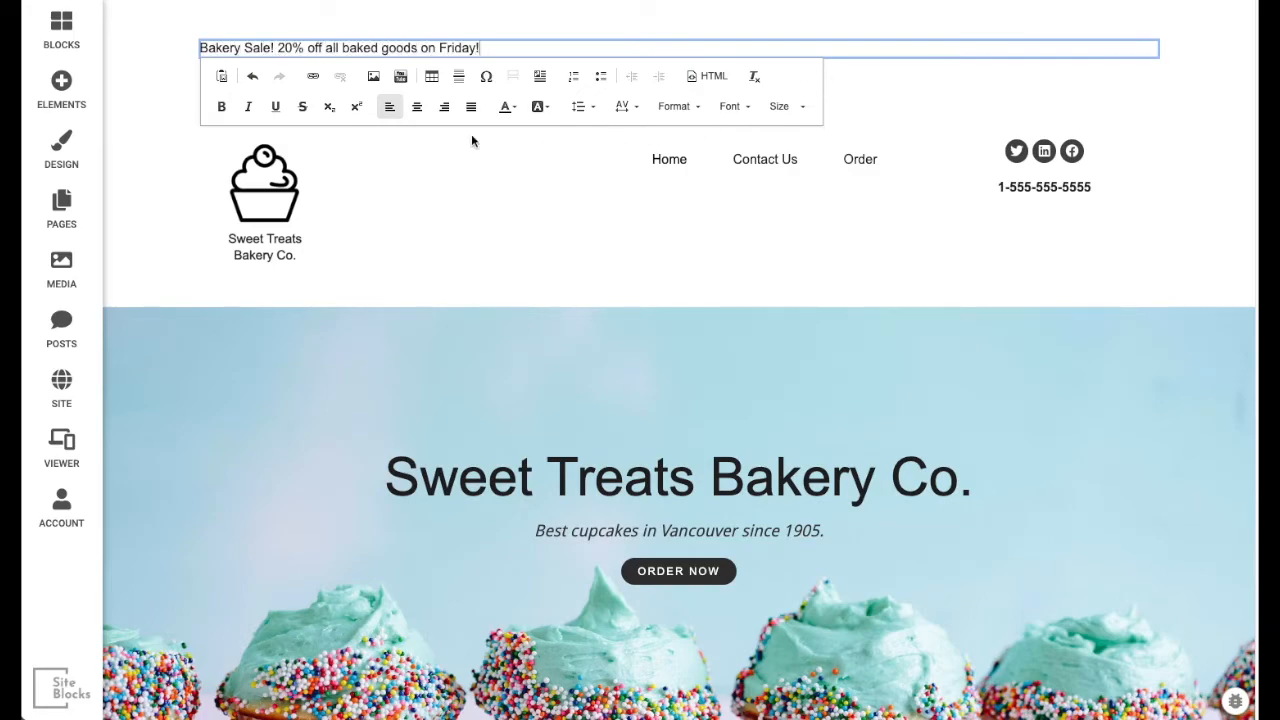
- Centre the sale announcement, make it bold and set its font size to 15
left_click(419, 117)
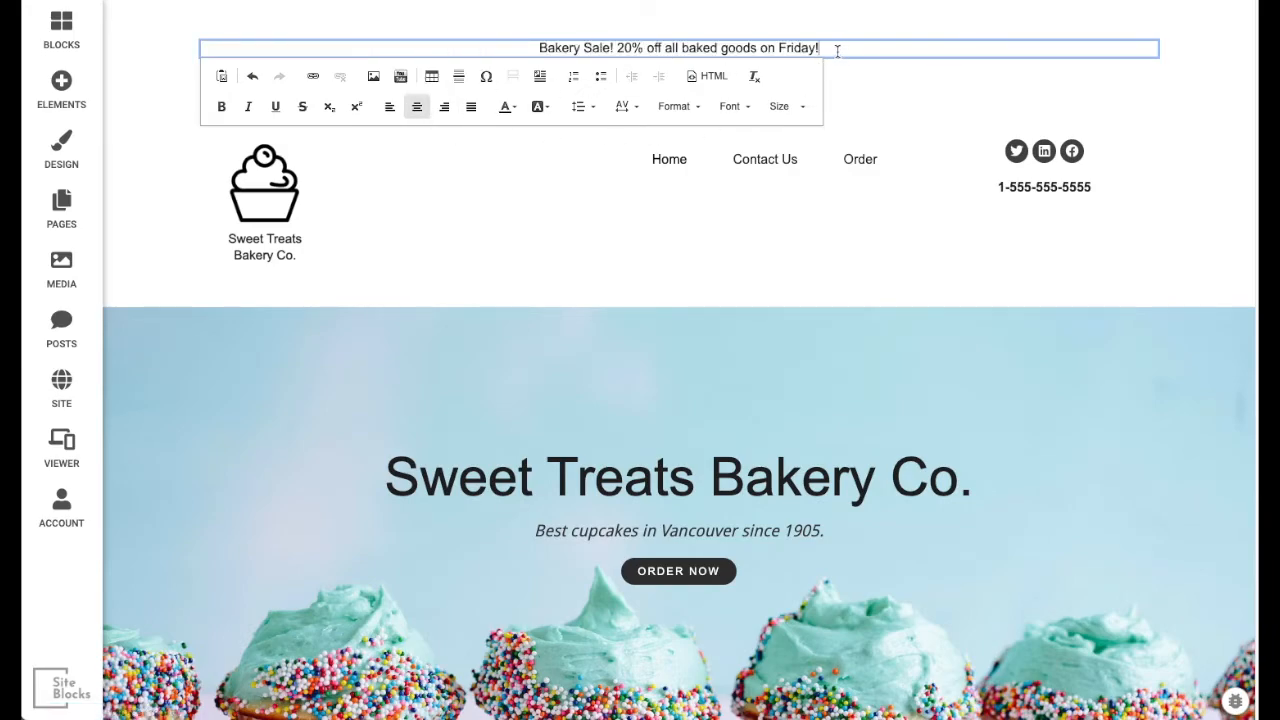
left_click(222, 106)
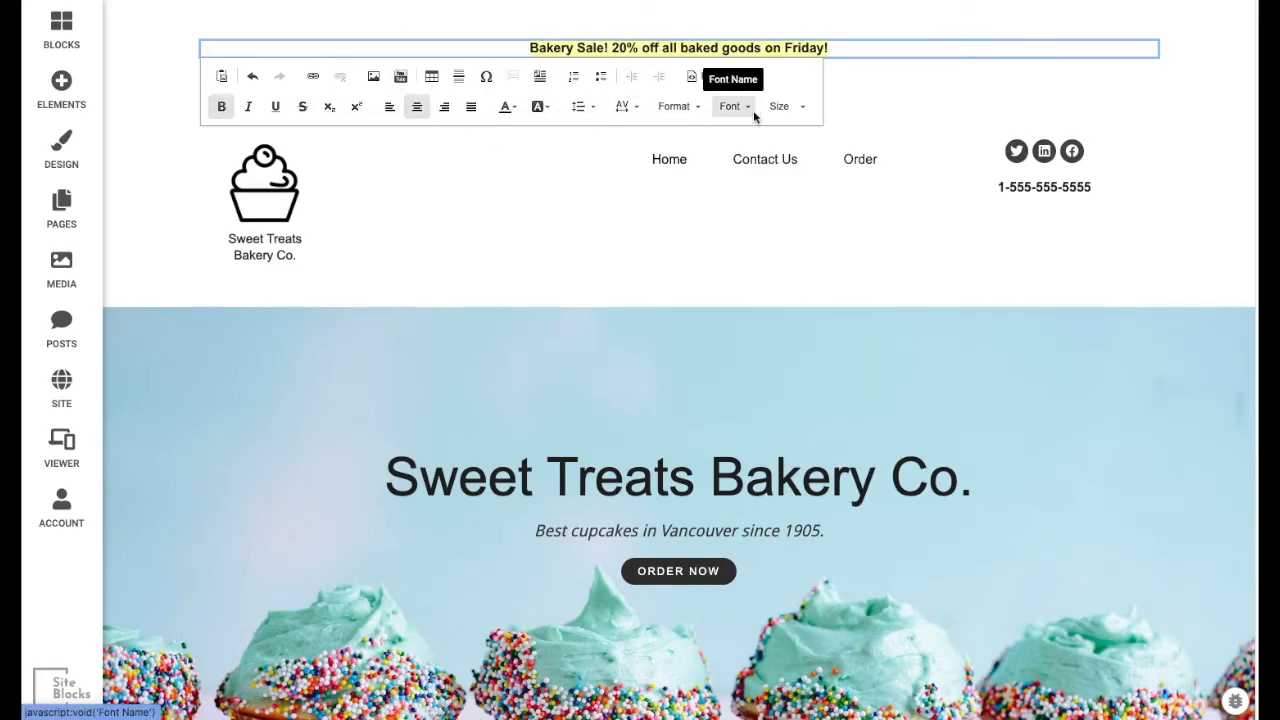
left_click(792, 108)
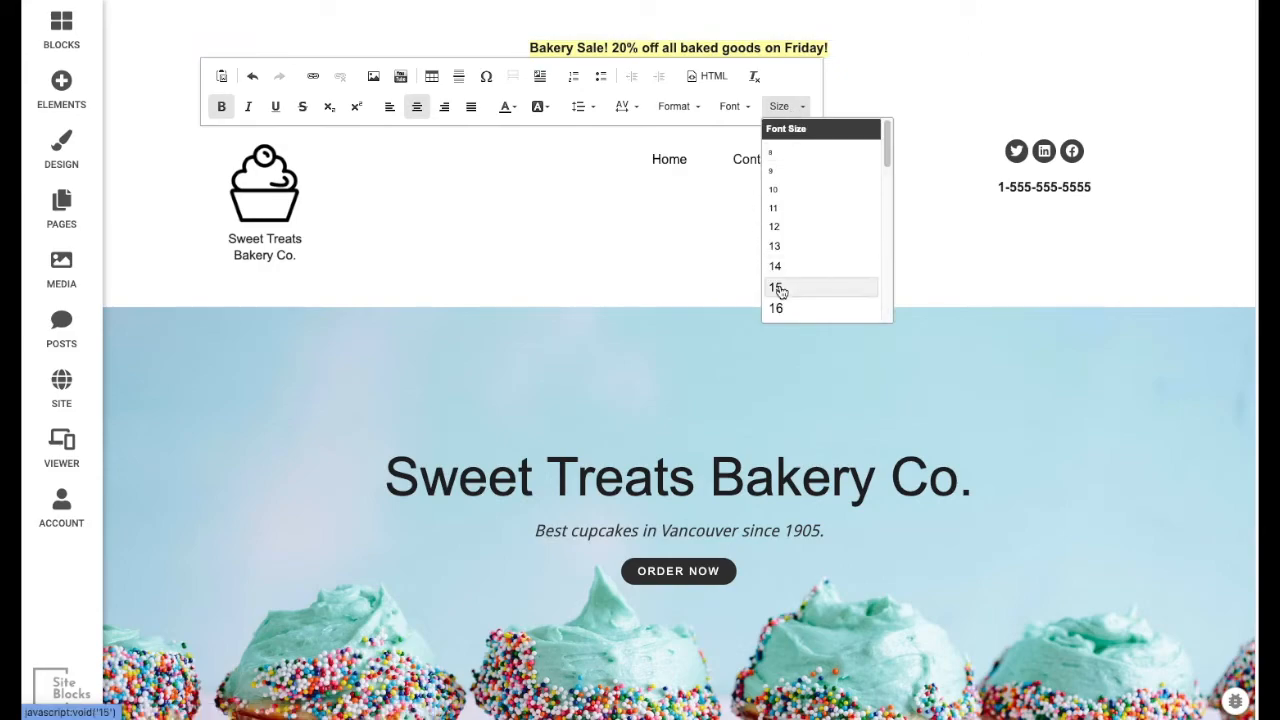
left_click(776, 287)
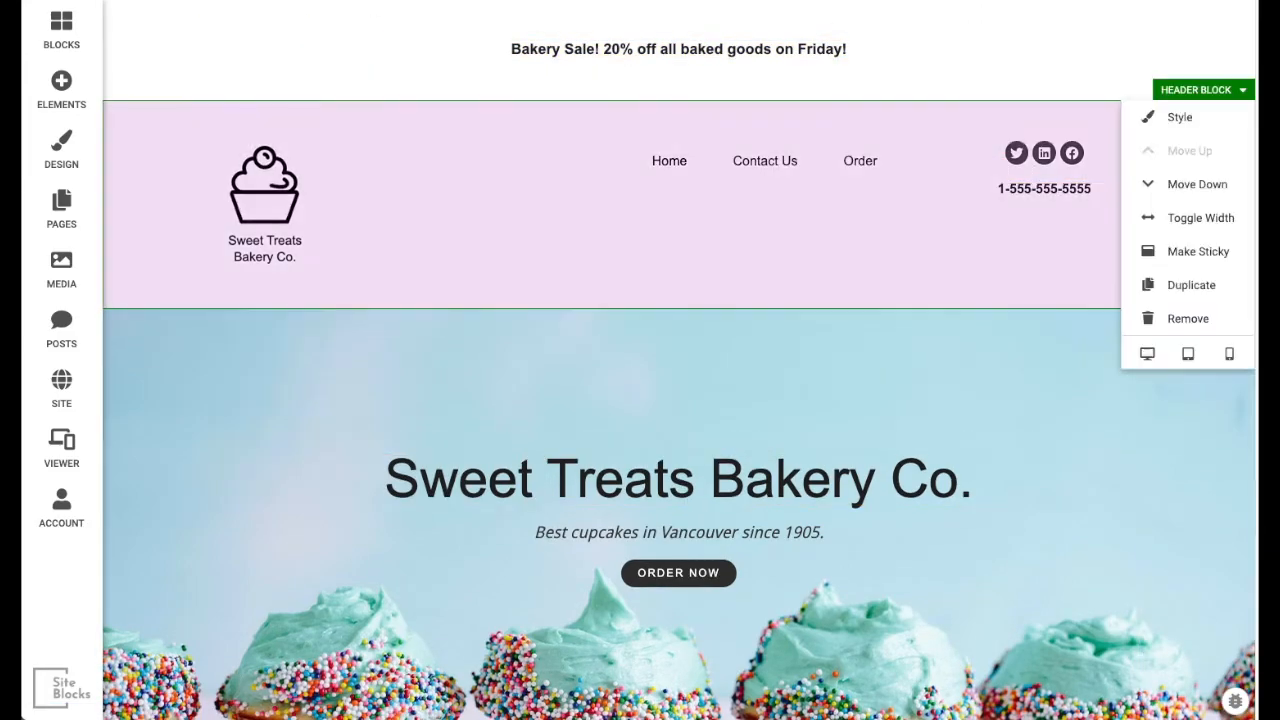
- Set the sale announcement block's background color to #5EE3F4 and its top and bottom padding to 3, saving the styles
mouse_move(1233, 33)
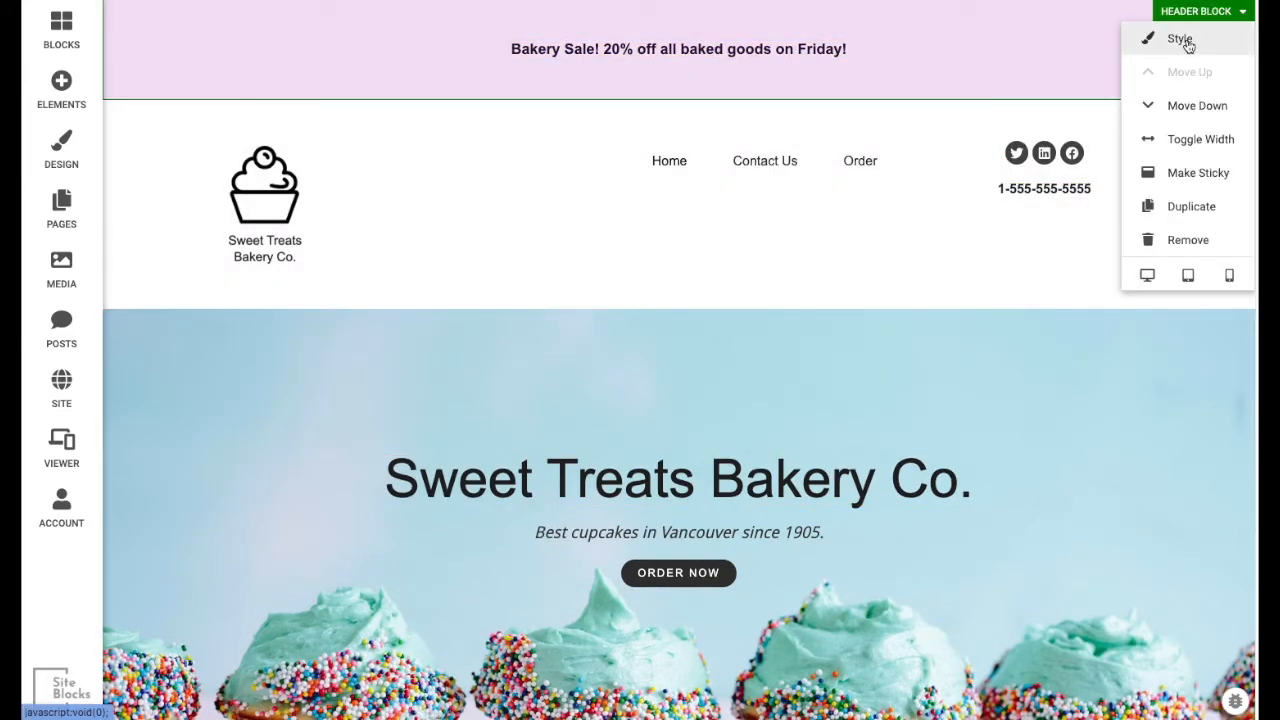
left_click(1182, 40)
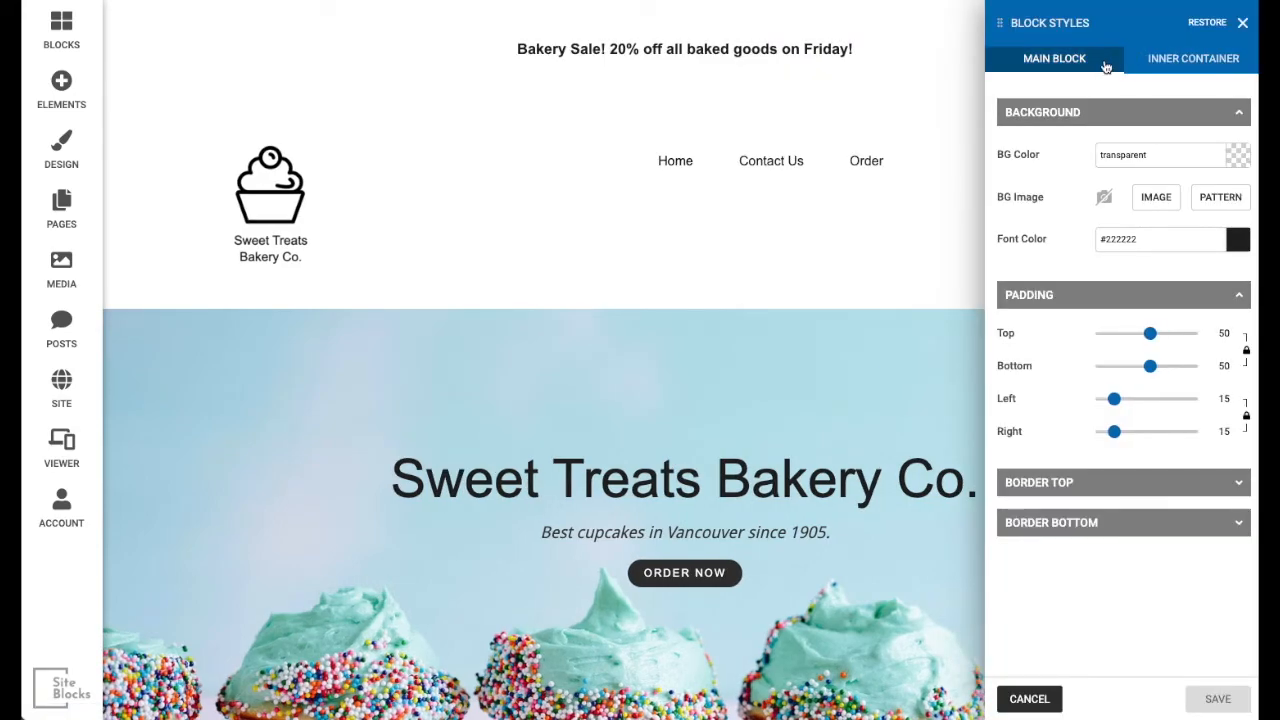
left_click(1235, 160)
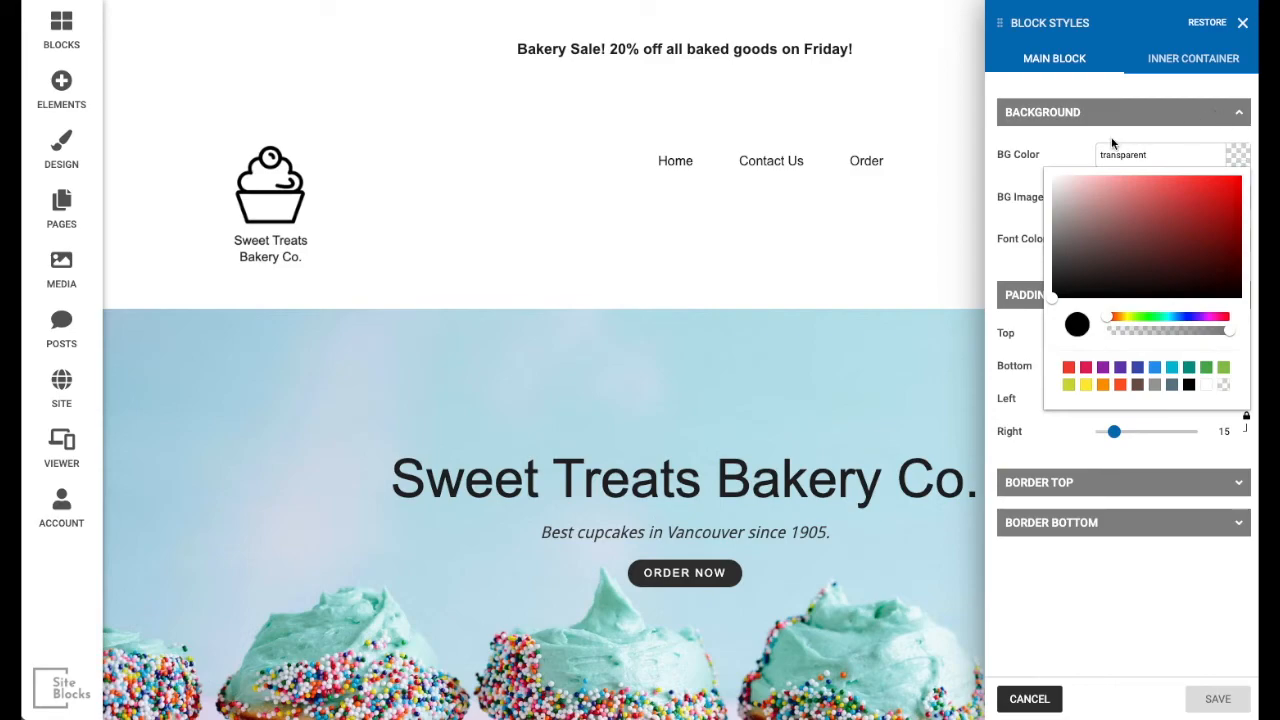
left_click(1172, 368)
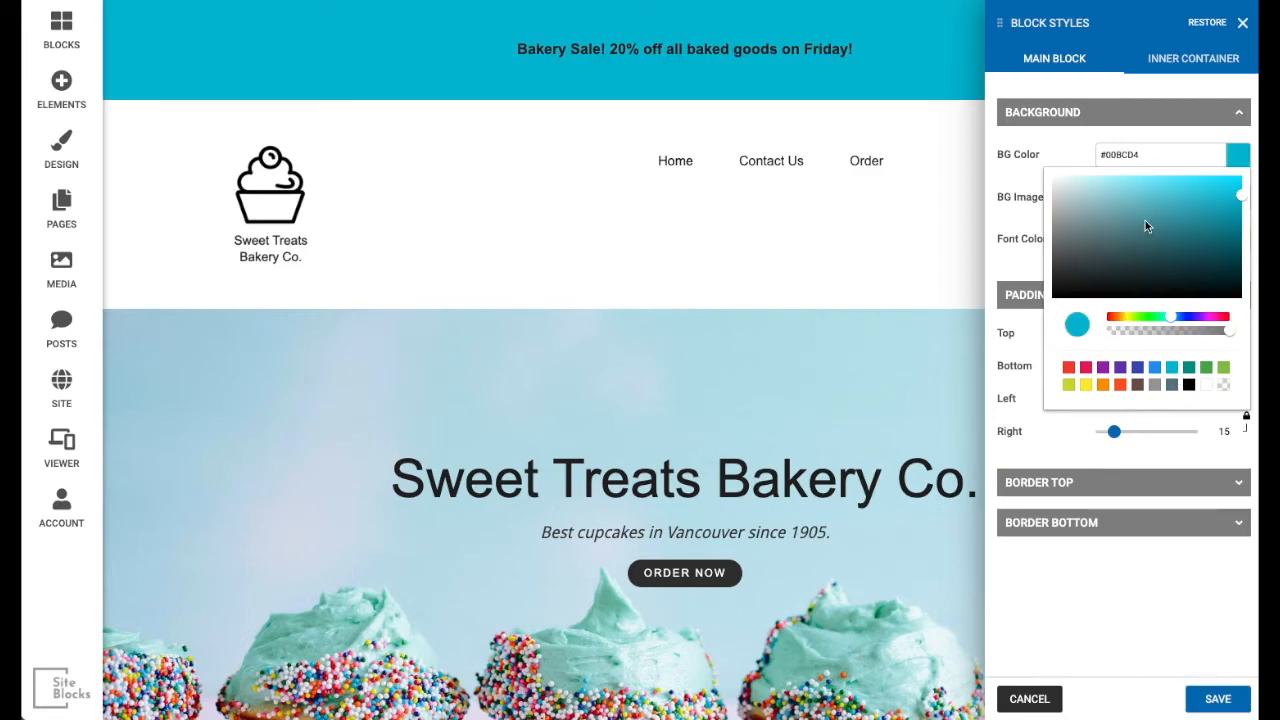
left_click_drag(1203, 196, 1170, 183)
left_click_drag(1140, 366, 1102, 367)
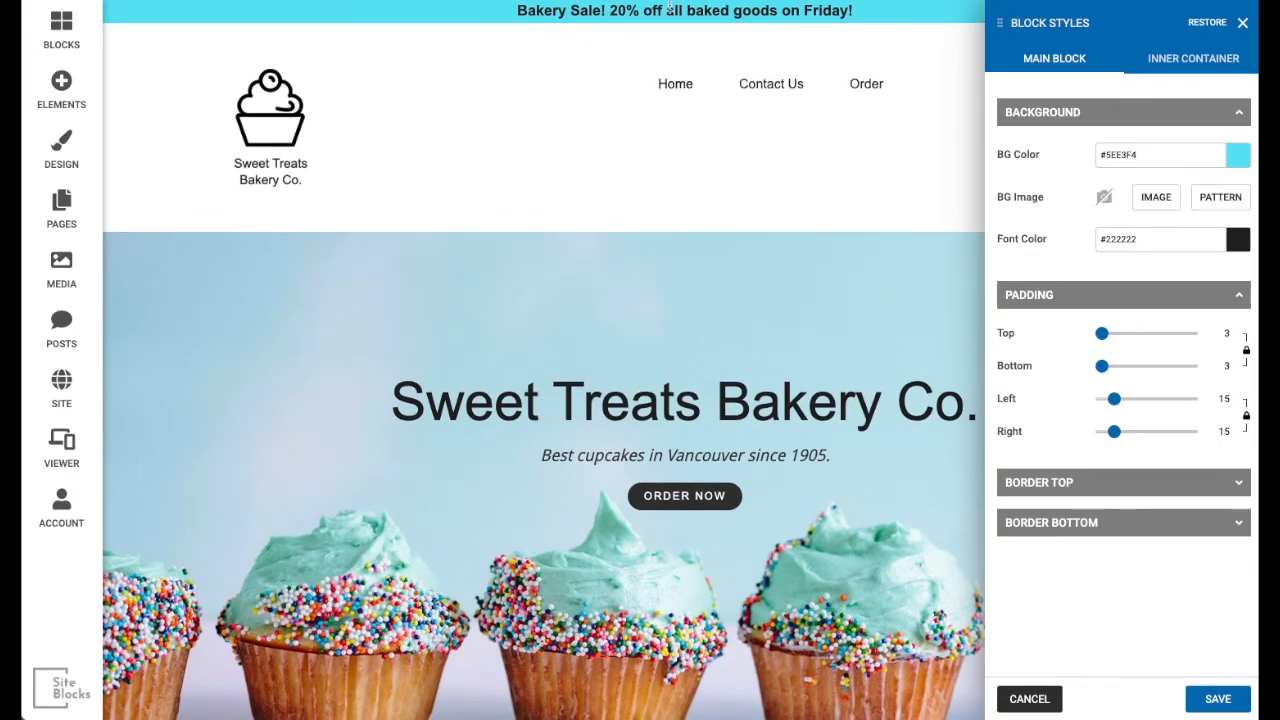
left_click(1206, 700)
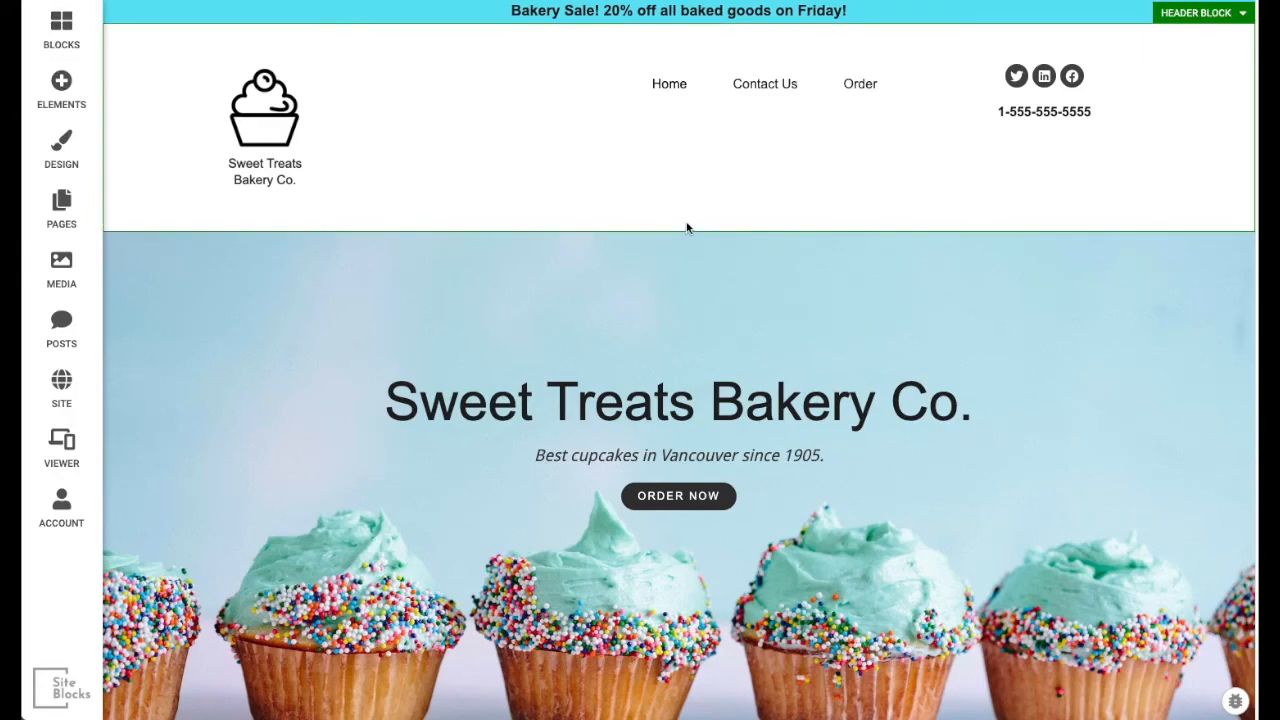
- Switch the home page from Header C back to Header A in the header options
scroll(722, 480, "down", 5)
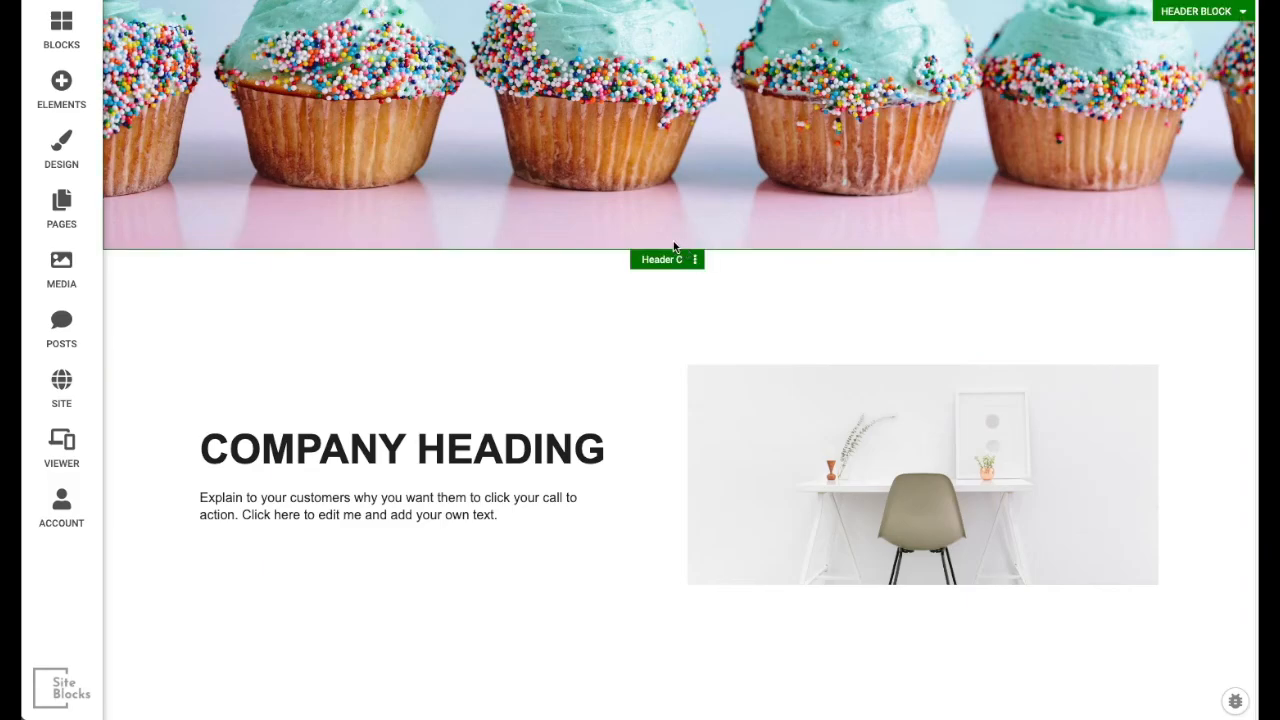
left_click(659, 261)
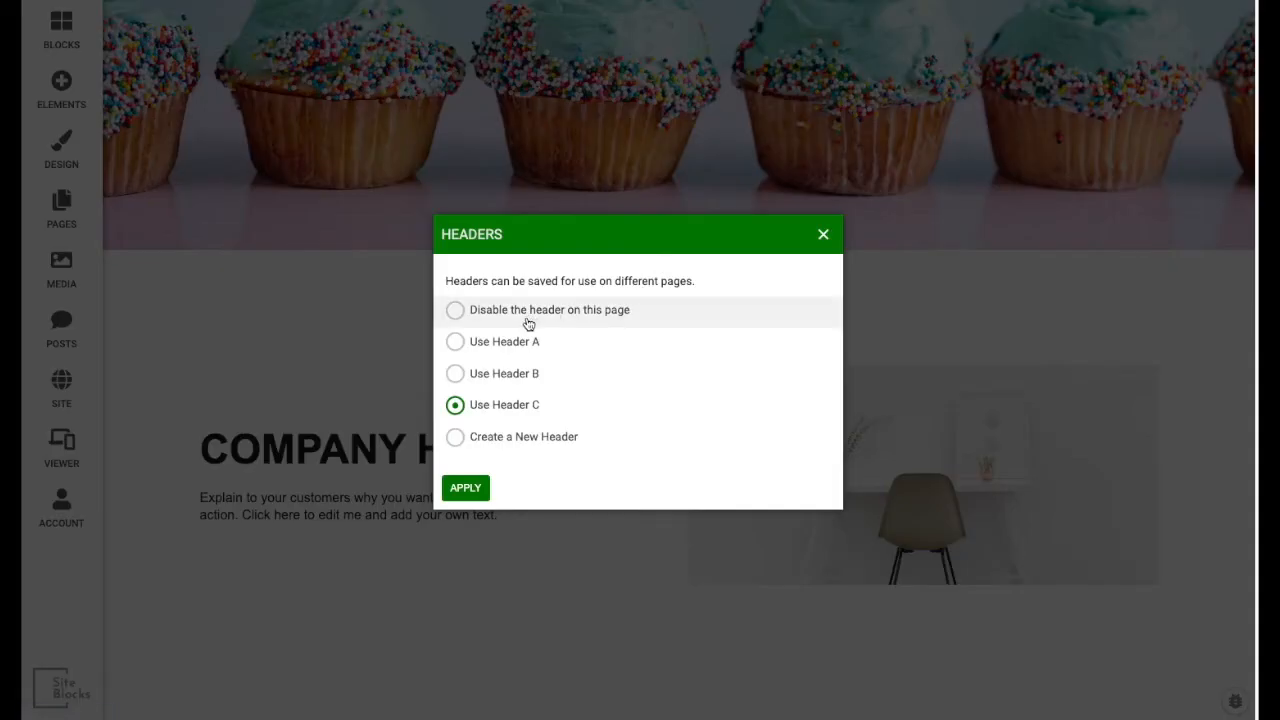
left_click(454, 344)
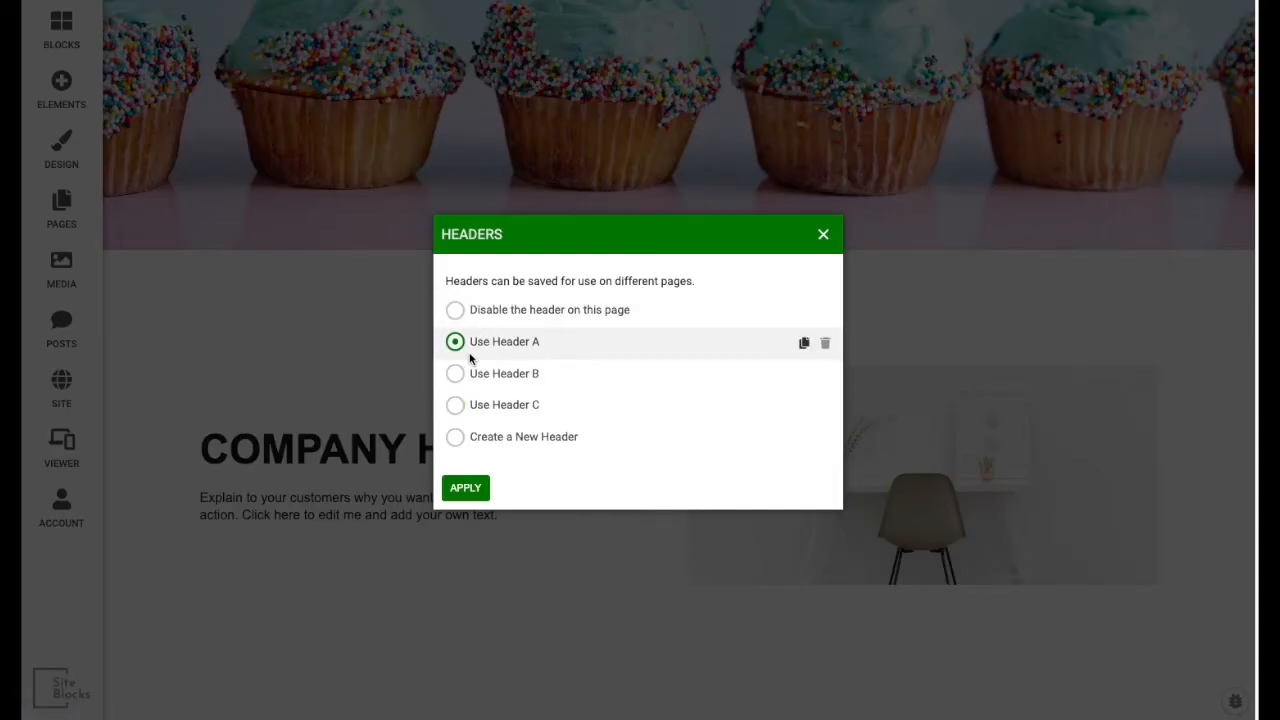
left_click(465, 487)
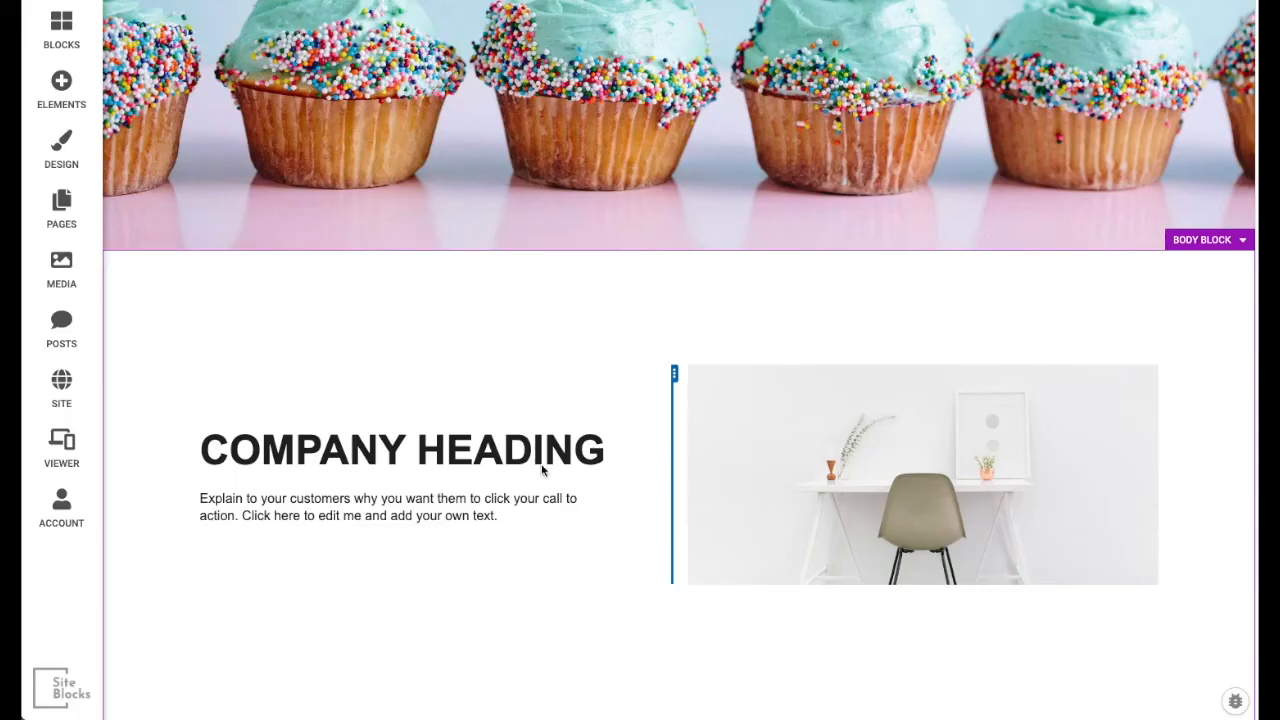